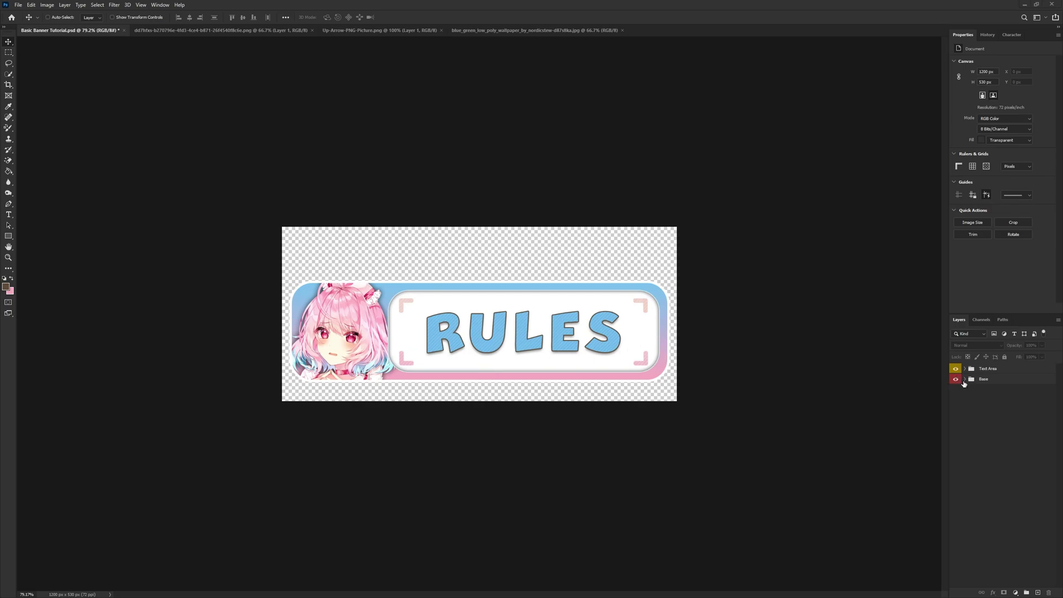
- Expand the Base group and reveal the Base layer's Stroke and Pattern Overlay effects
{"action": "left_click", "coordinate": [964, 380]}
{"action": "left_click", "coordinate": [995, 402]}
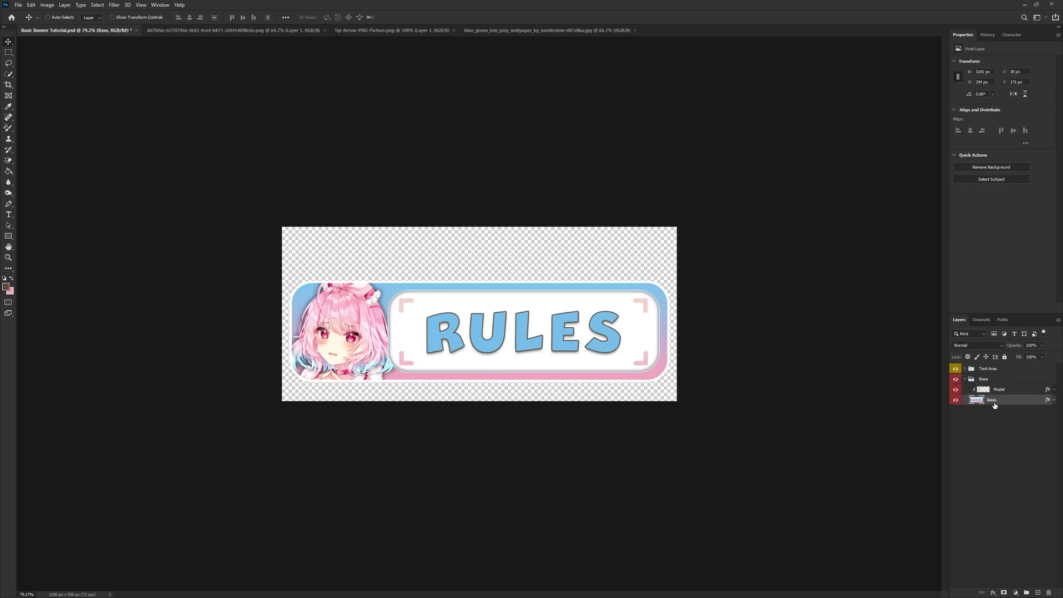
{"action": "left_click", "coordinate": [1053, 400]}
{"action": "right_click", "coordinate": [1001, 400]}
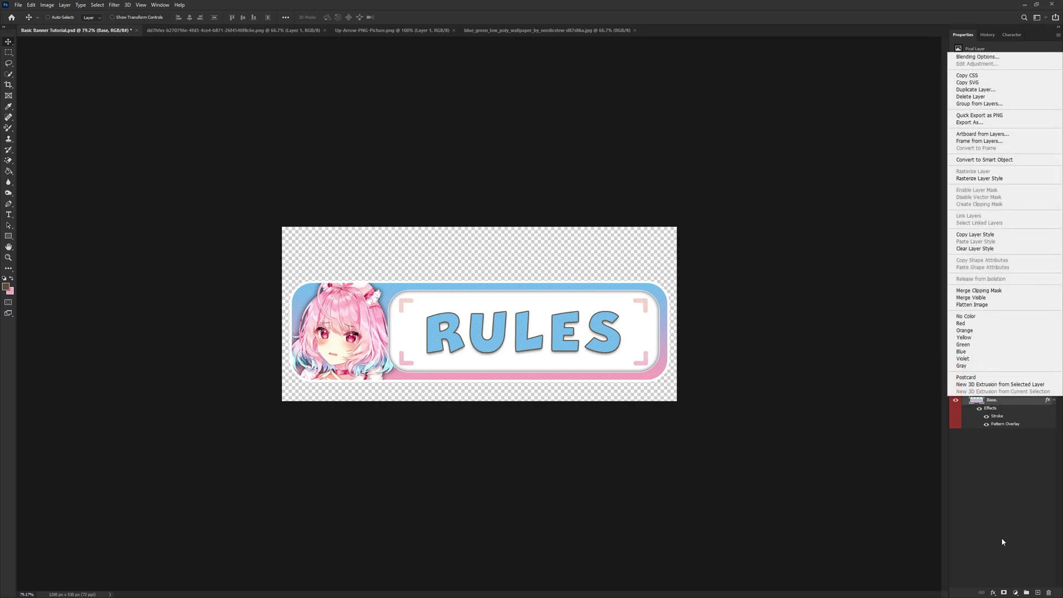
{"action": "left_click", "coordinate": [1002, 501]}
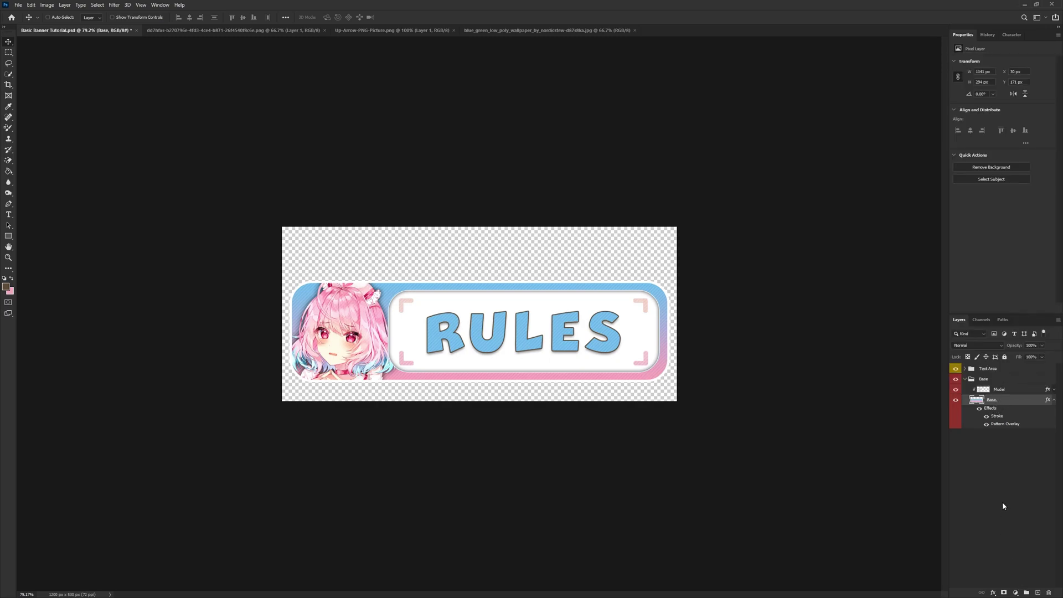
{"action": "left_click", "coordinate": [986, 417]}
{"action": "scroll", "coordinate": [559, 295], "scroll_direction": "up", "scroll_amount": 5}
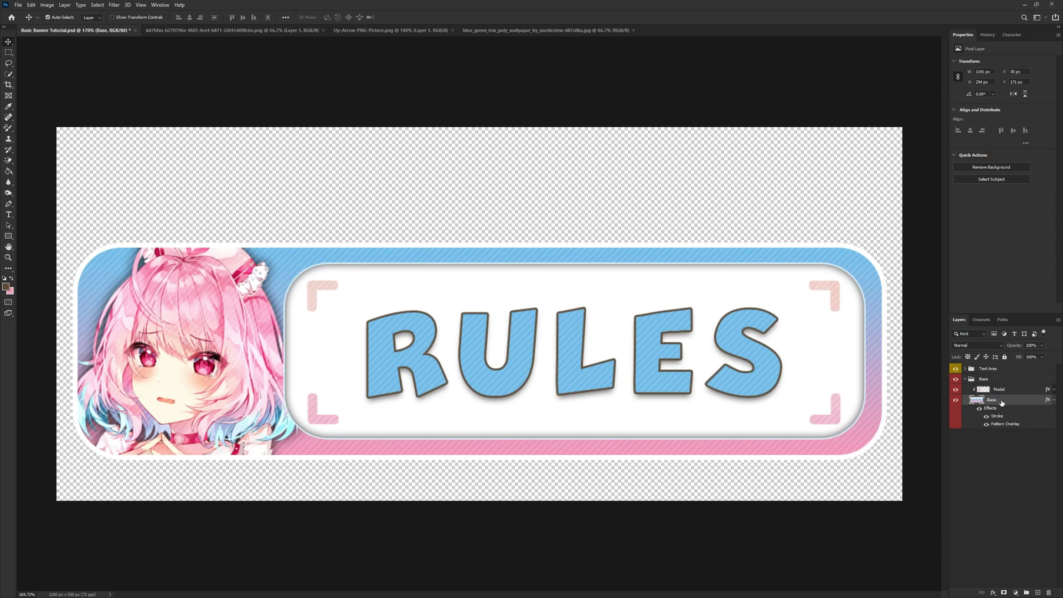
- Duplicate the Base layer, rasterize the original's layer style, and hide the copy's Stroke
{"action": "key", "text": "ctrl+j"}
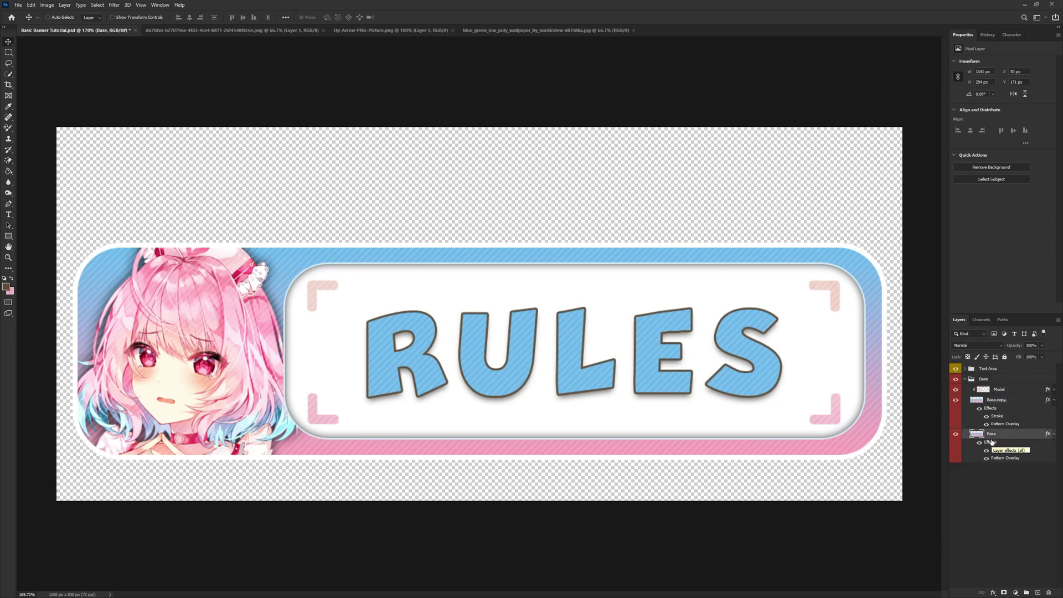
{"action": "right_click", "coordinate": [991, 435]}
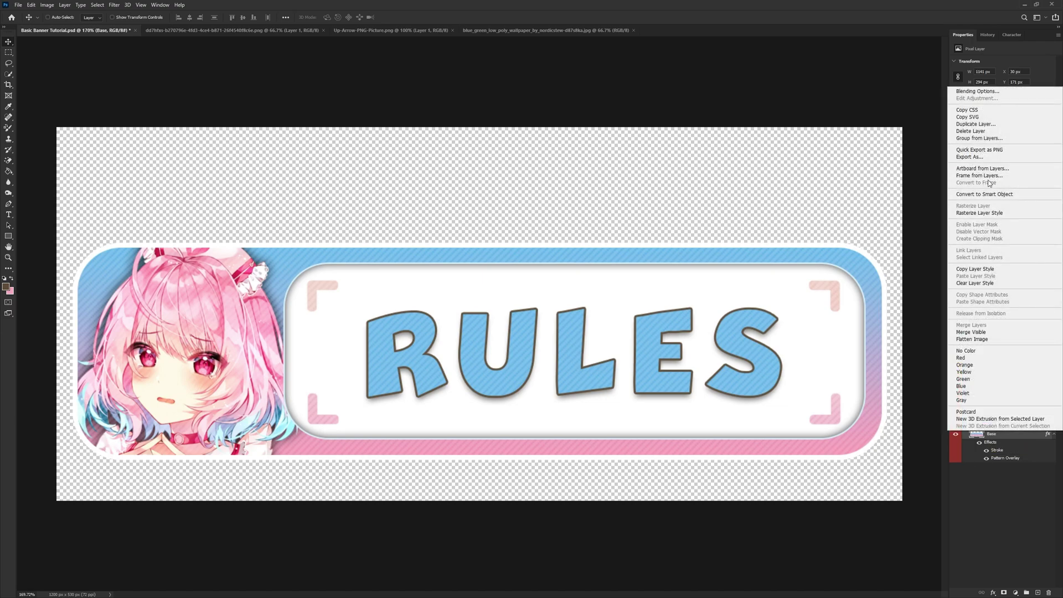
{"action": "left_click", "coordinate": [996, 212]}
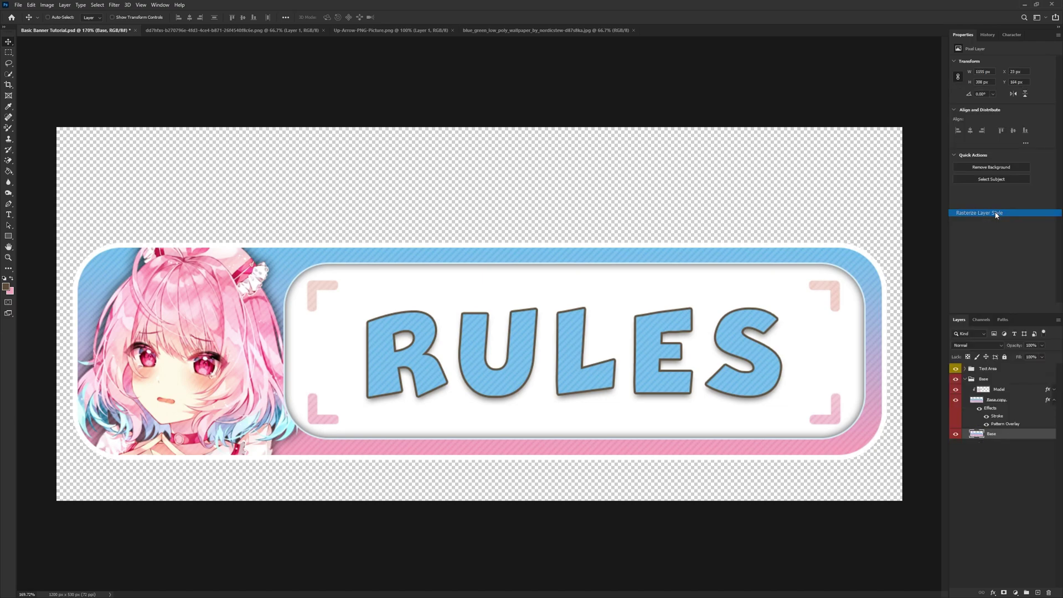
{"action": "left_click", "coordinate": [989, 419]}
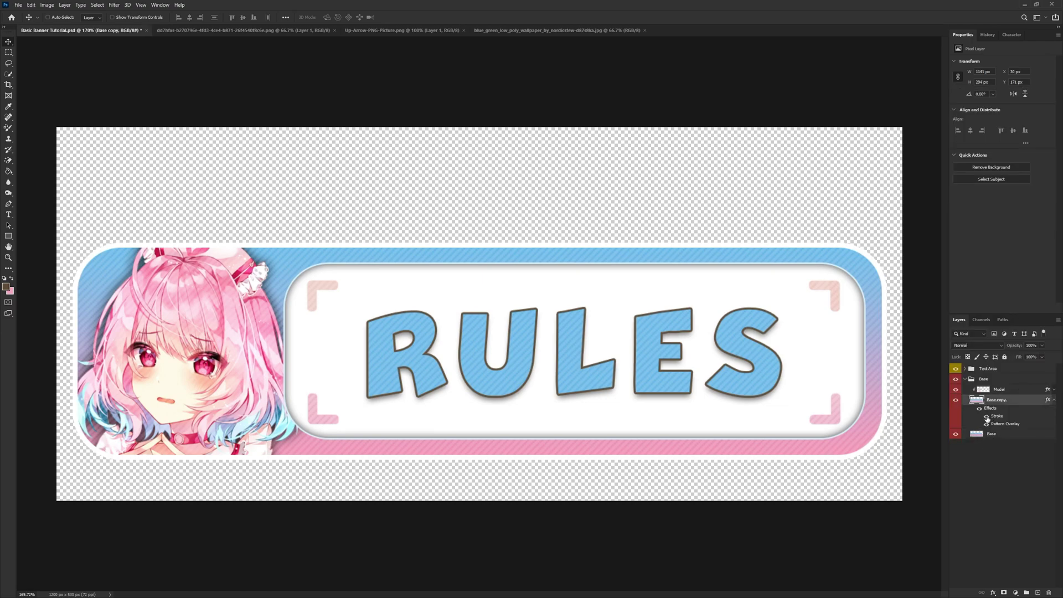
{"action": "left_click", "coordinate": [986, 416]}
- Give the original Base an Iridescent_13 green-to-purple Gradient Overlay and rasterize it
{"action": "left_click", "coordinate": [996, 434]}
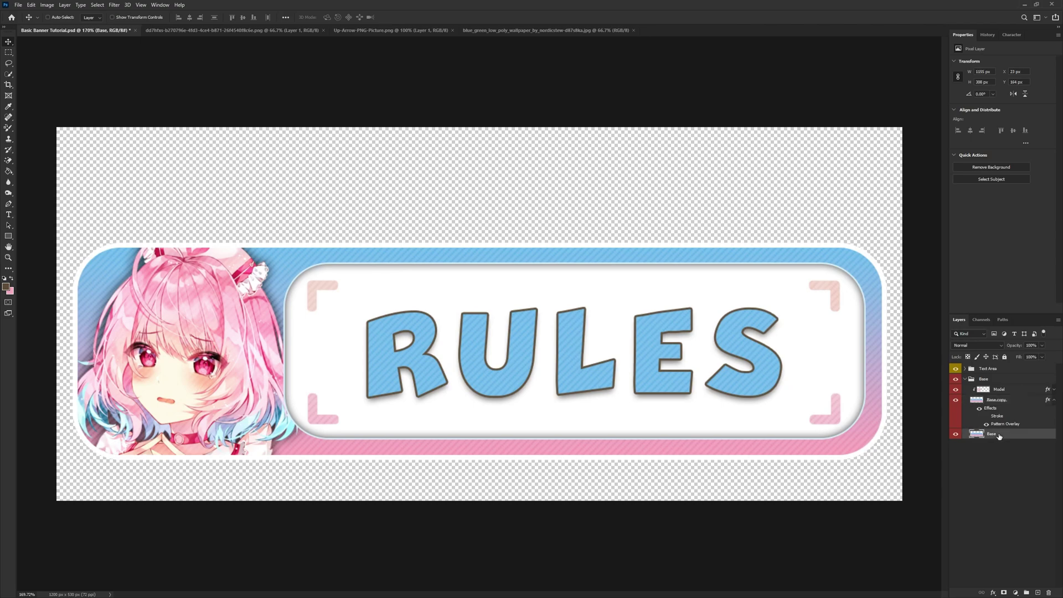
{"action": "right_click", "coordinate": [999, 436]}
{"action": "left_click", "coordinate": [743, 337]}
{"action": "left_click", "coordinate": [623, 419]}
{"action": "left_click", "coordinate": [754, 346]}
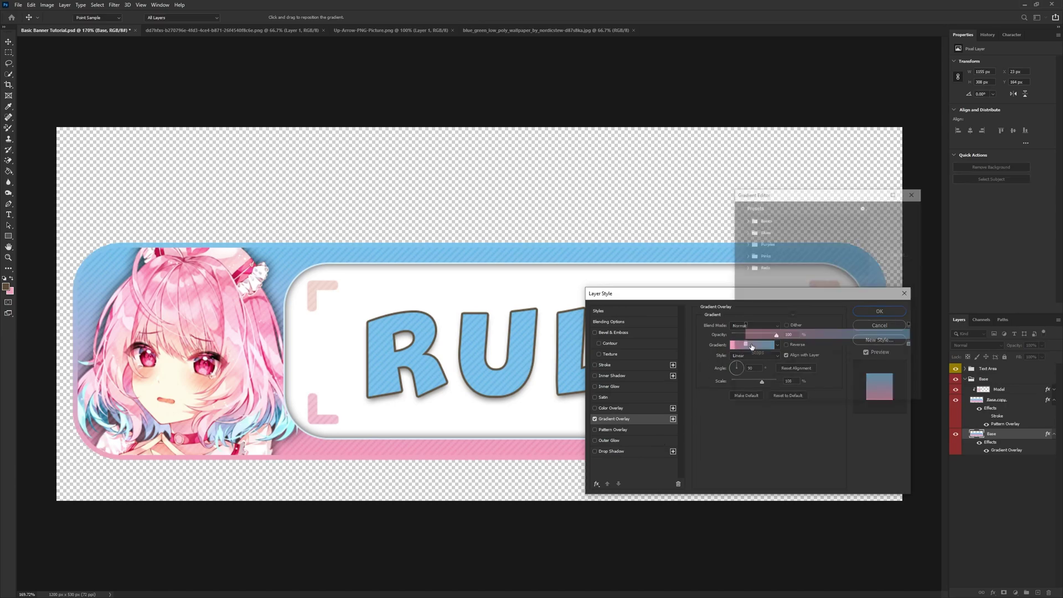
{"action": "scroll", "coordinate": [778, 254], "scroll_direction": "down", "scroll_amount": 2}
{"action": "left_click", "coordinate": [780, 250]}
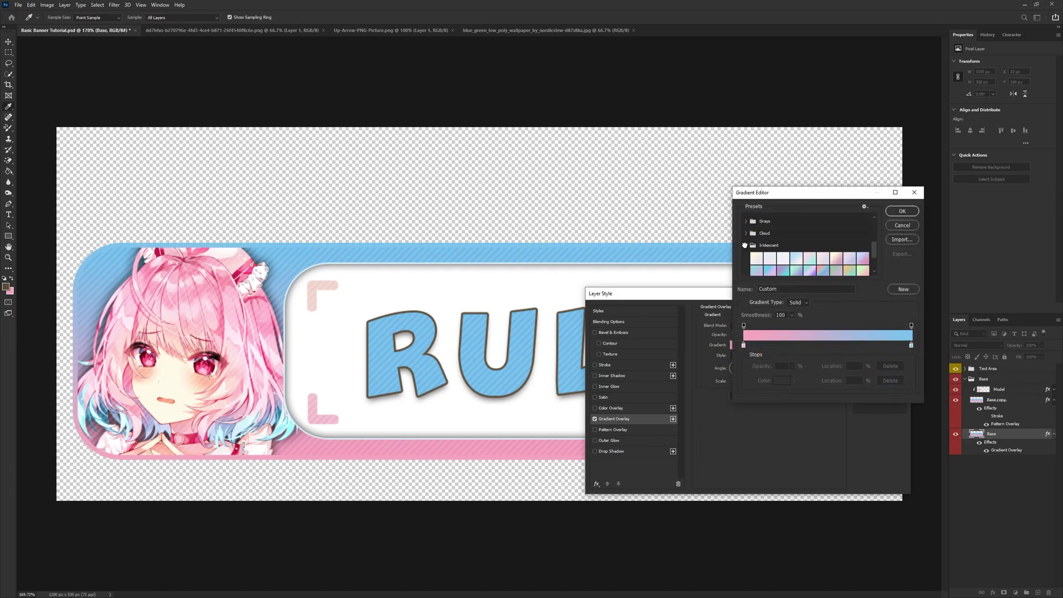
{"action": "scroll", "coordinate": [789, 253], "scroll_direction": "down", "scroll_amount": 2}
{"action": "left_click", "coordinate": [795, 253]}
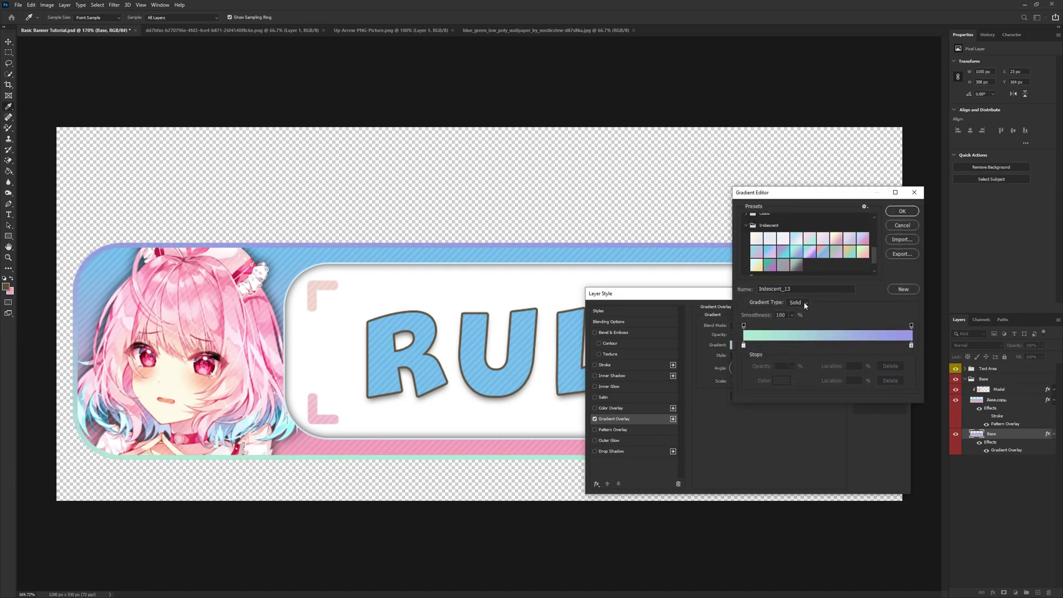
{"action": "left_click", "coordinate": [902, 210]}
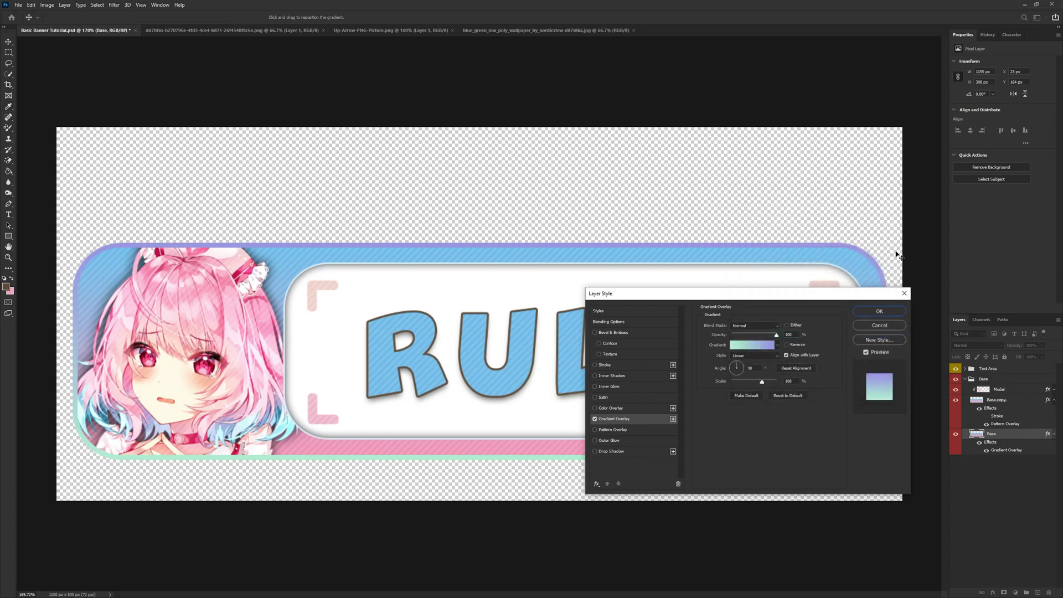
{"action": "left_click", "coordinate": [878, 308]}
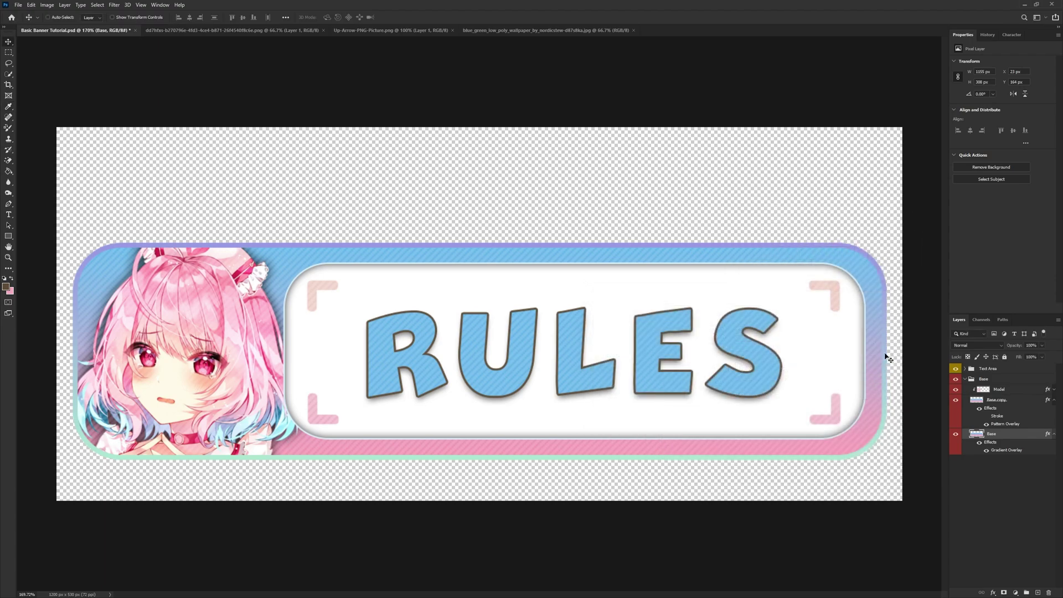
{"action": "right_click", "coordinate": [996, 435]}
{"action": "left_click", "coordinate": [990, 215]}
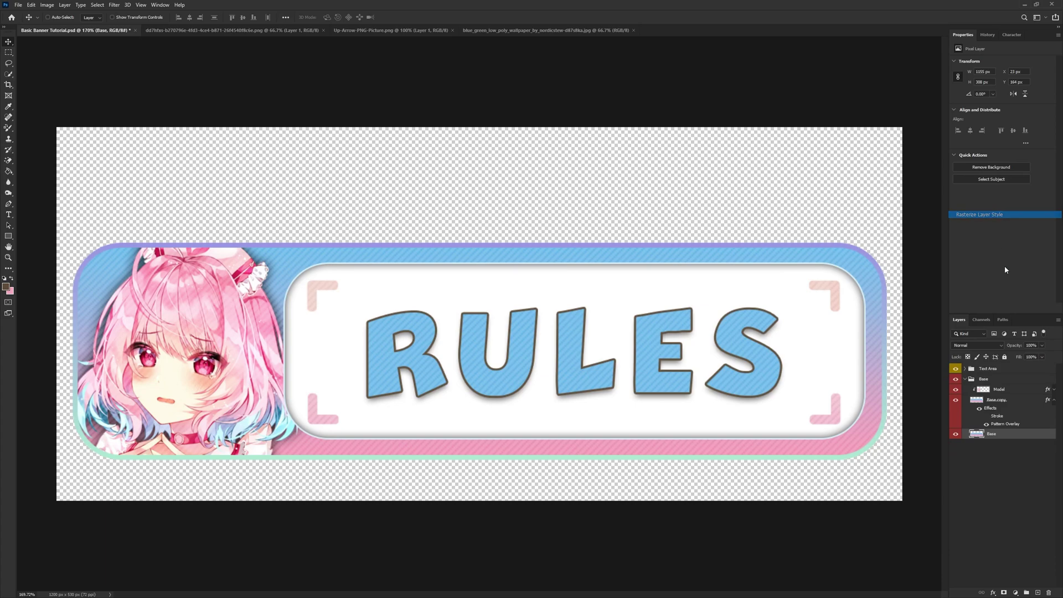
- Add a Bevel & Emboss with Contour to the Base layer
{"action": "right_click", "coordinate": [1001, 435]}
{"action": "left_click", "coordinate": [977, 98]}
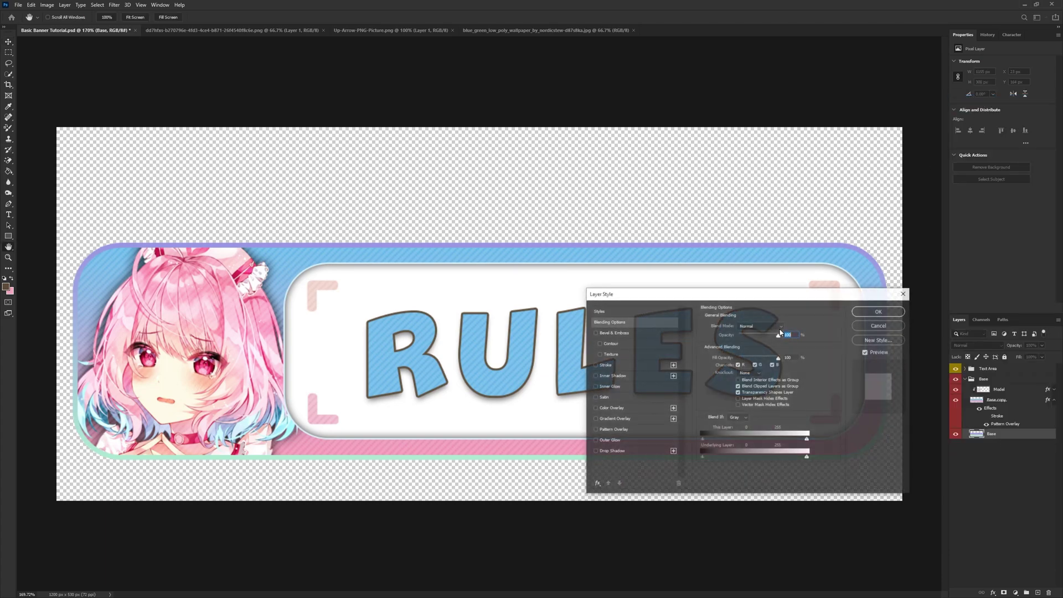
{"action": "left_click", "coordinate": [613, 333]}
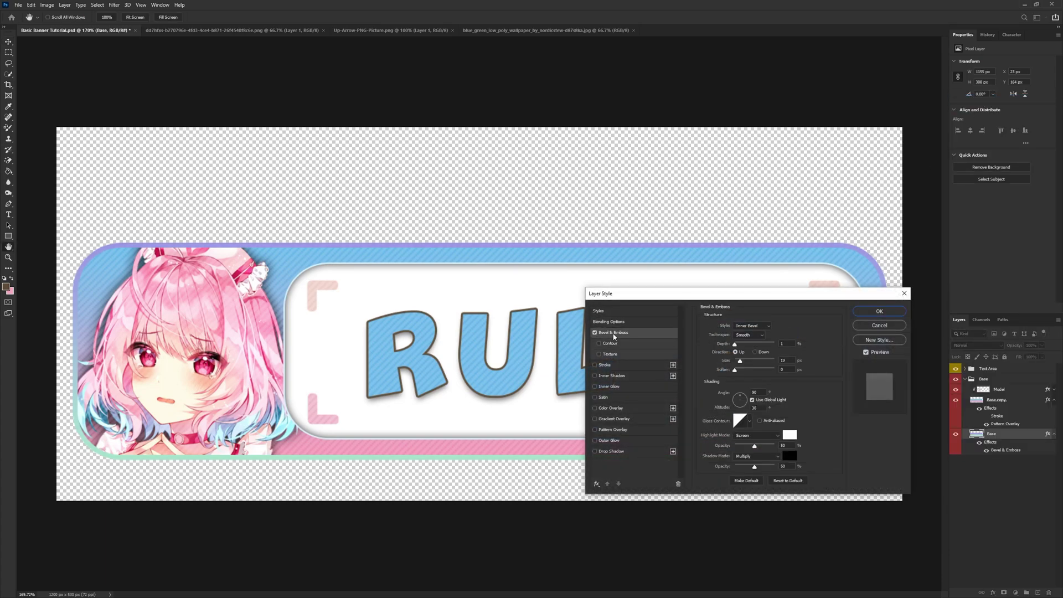
{"action": "left_click", "coordinate": [604, 343]}
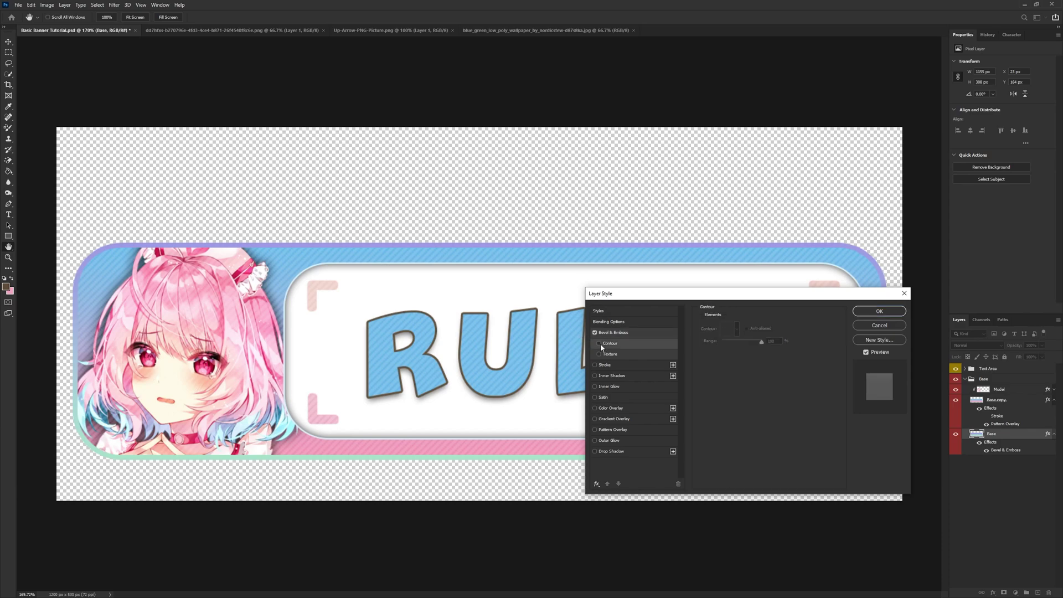
{"action": "left_click", "coordinate": [858, 311]}
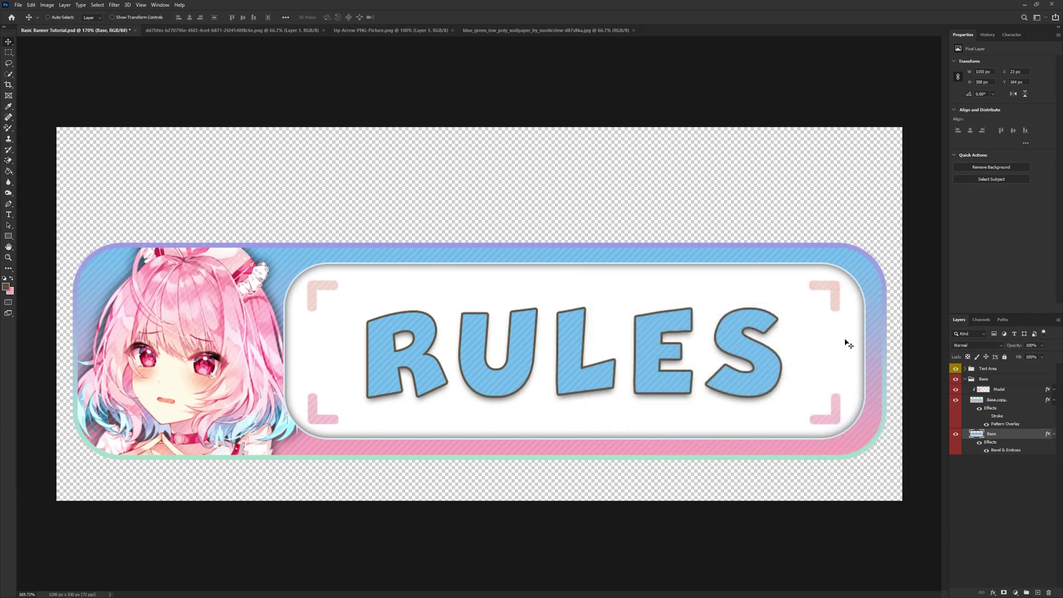
- Paste the sky image into the Text Area group, clipped to the white box's Base shape
{"action": "key", "text": "ctrl+minus"}
{"action": "key", "text": "v"}
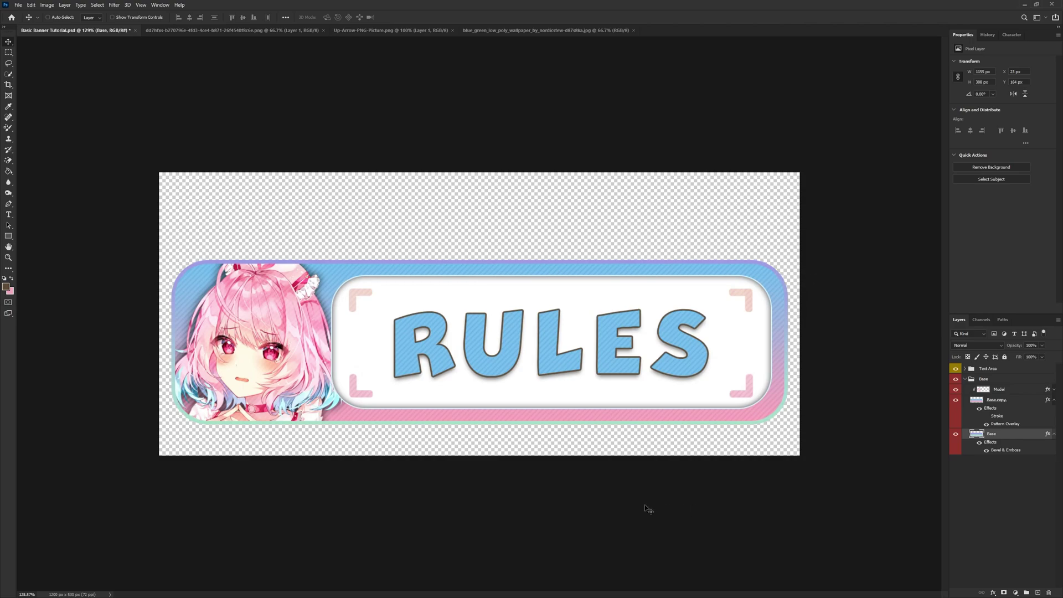
{"action": "left_click", "coordinate": [968, 369]}
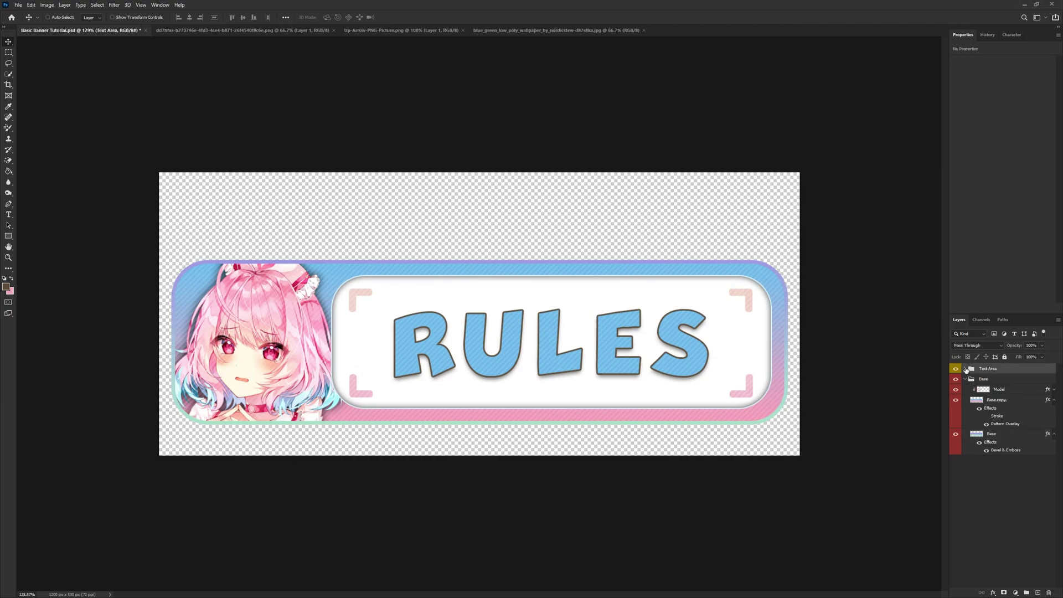
{"action": "left_click", "coordinate": [964, 369]}
{"action": "left_click", "coordinate": [998, 414]}
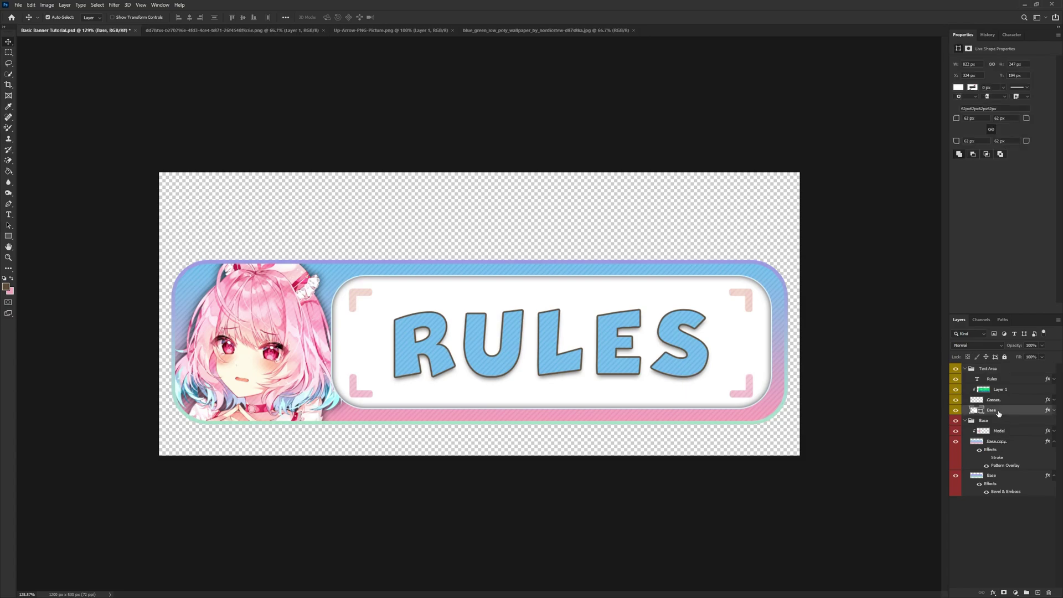
{"action": "key", "text": "ctrl+v"}
{"action": "left_click", "coordinate": [1002, 415], "text": "alt"}
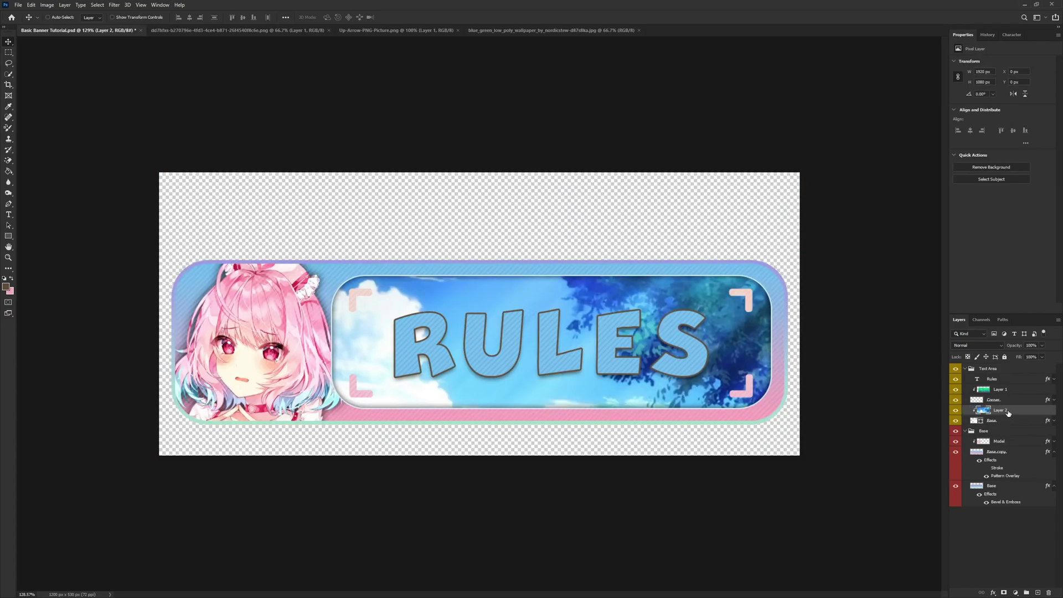
- Shrink and reposition the sky image to fit inside the text box
{"action": "key", "text": "ctrl+t"}
{"action": "key", "text": "ctrl+0"}
{"action": "left_click_drag", "start_coordinate": [732, 452], "coordinate": [582, 355]}
{"action": "left_click_drag", "start_coordinate": [452, 317], "coordinate": [487, 329]}
{"action": "key", "text": "ctrl+0"}
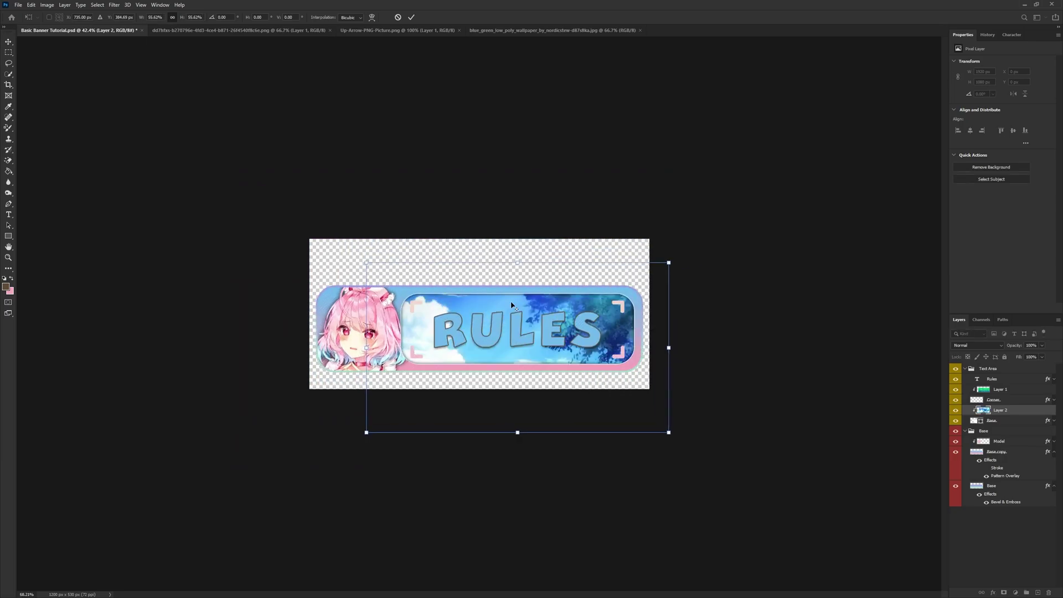
{"action": "left_click", "coordinate": [412, 17]}
{"action": "key", "text": "ctrl+0"}
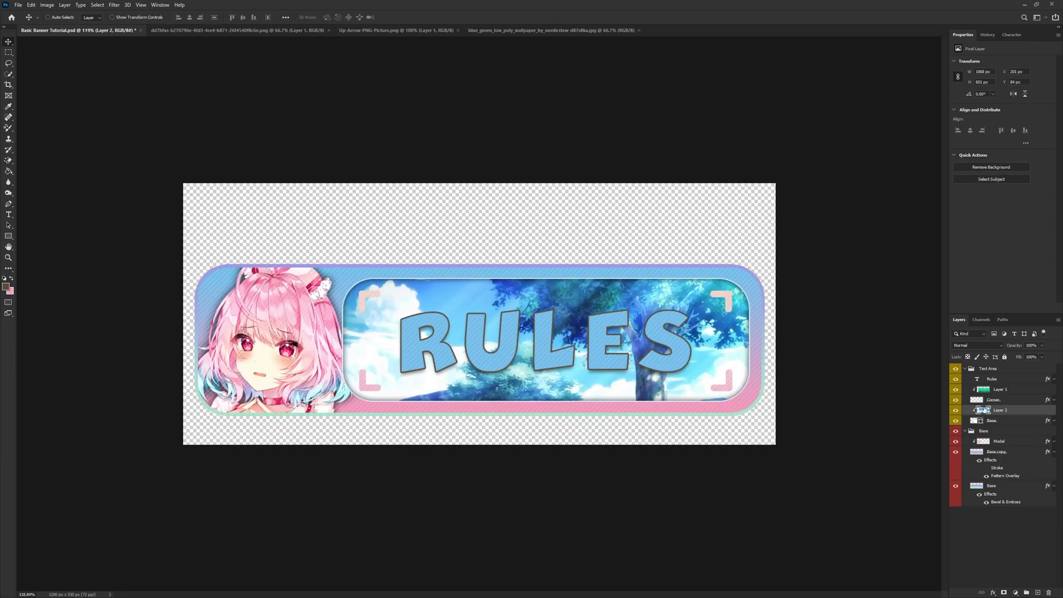
- Apply a Field Blur of 8 px to the sky image
{"action": "left_click", "coordinate": [114, 4]}
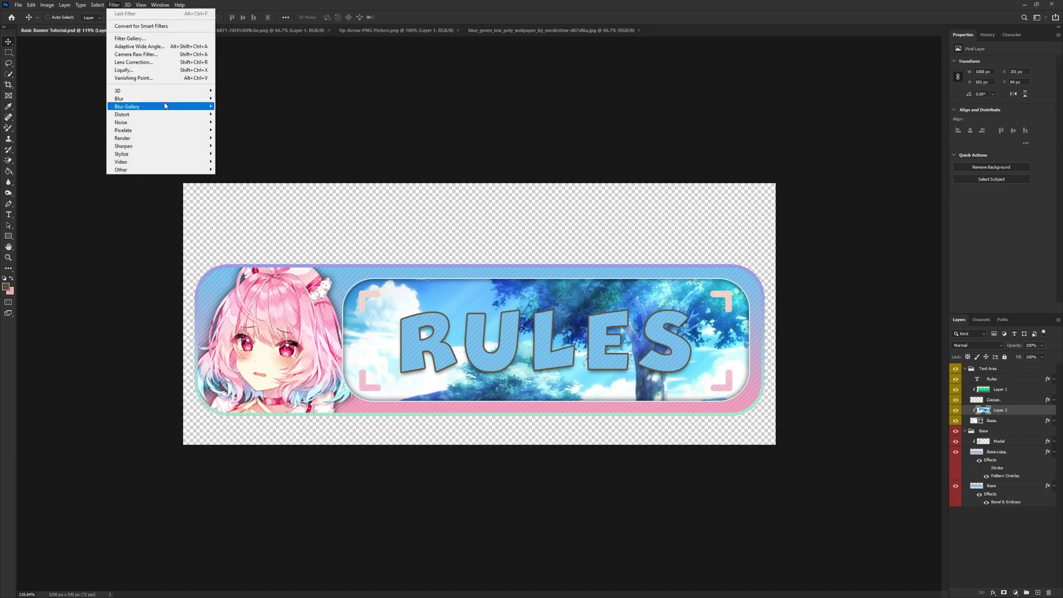
{"action": "mouse_move", "coordinate": [166, 108]}
{"action": "left_click", "coordinate": [232, 106]}
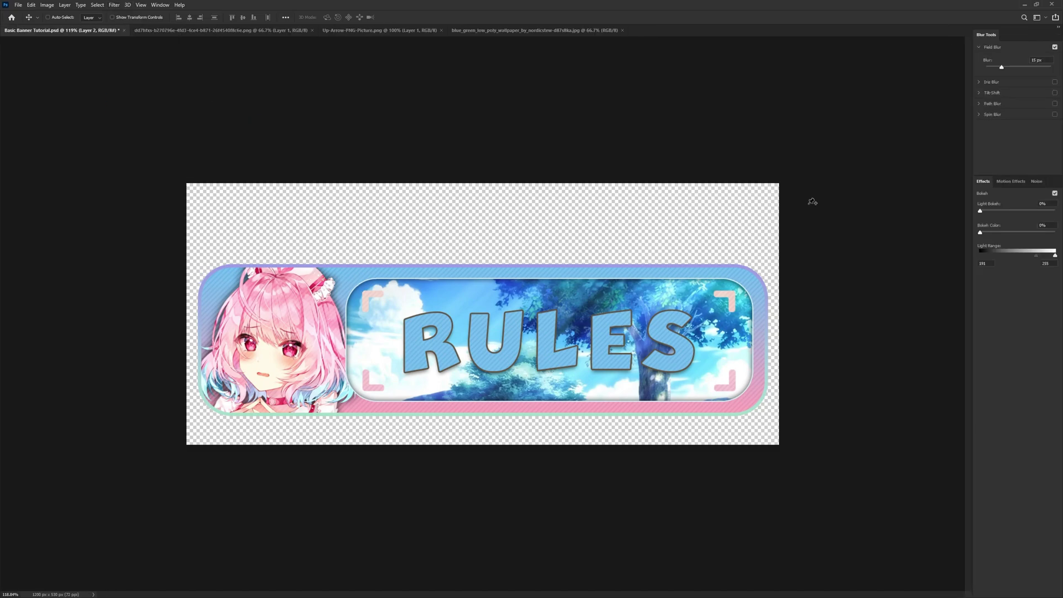
{"action": "left_click_drag", "start_coordinate": [1001, 67], "coordinate": [997, 67]}
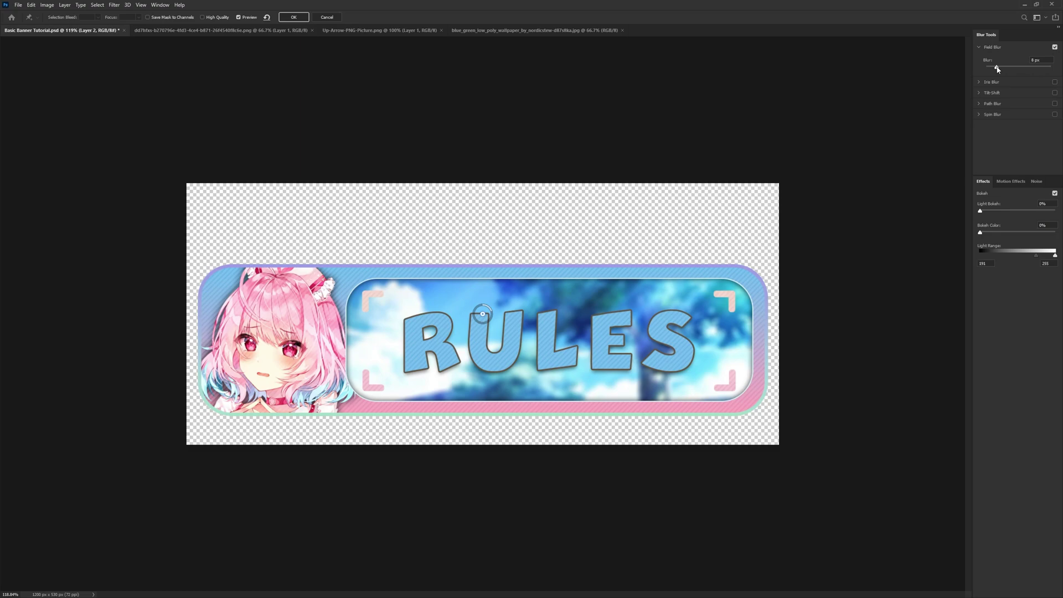
{"action": "key", "text": "Return"}
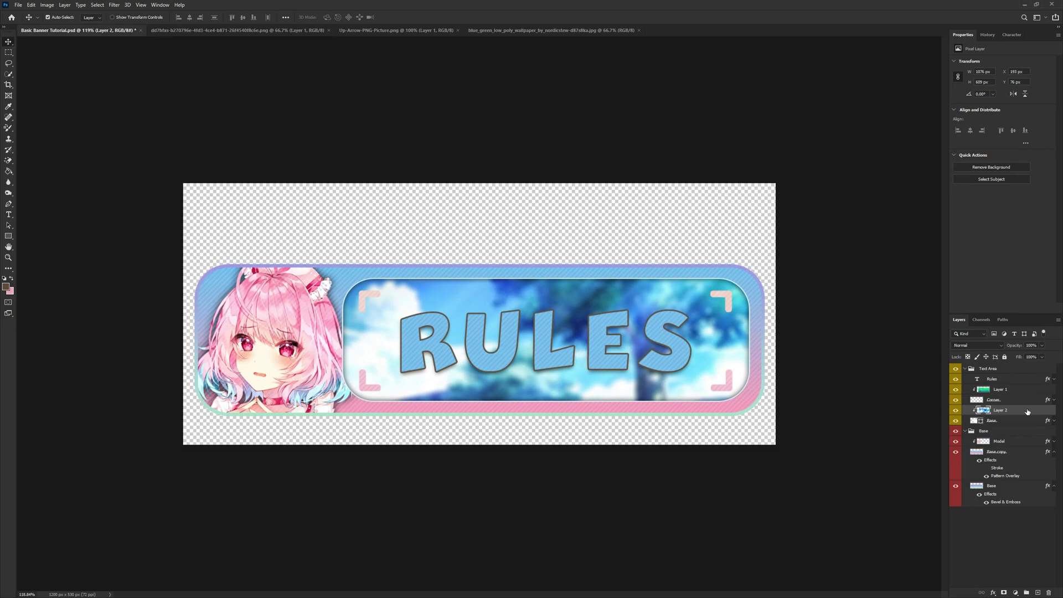
- Duplicate the blurred sky, move the copy up over the RULES text, and blend it with Color Burn
{"action": "key", "text": "ctrl+j"}
{"action": "left_click_drag", "start_coordinate": [1001, 412], "coordinate": [993, 395]}
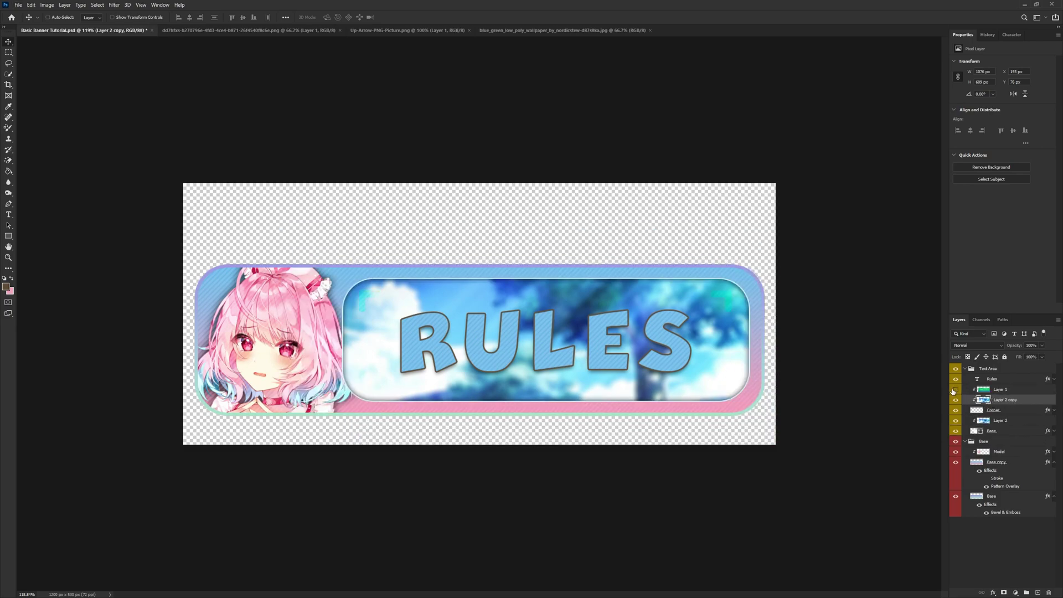
{"action": "left_click", "coordinate": [955, 389]}
{"action": "left_click_drag", "start_coordinate": [993, 403], "coordinate": [991, 379]}
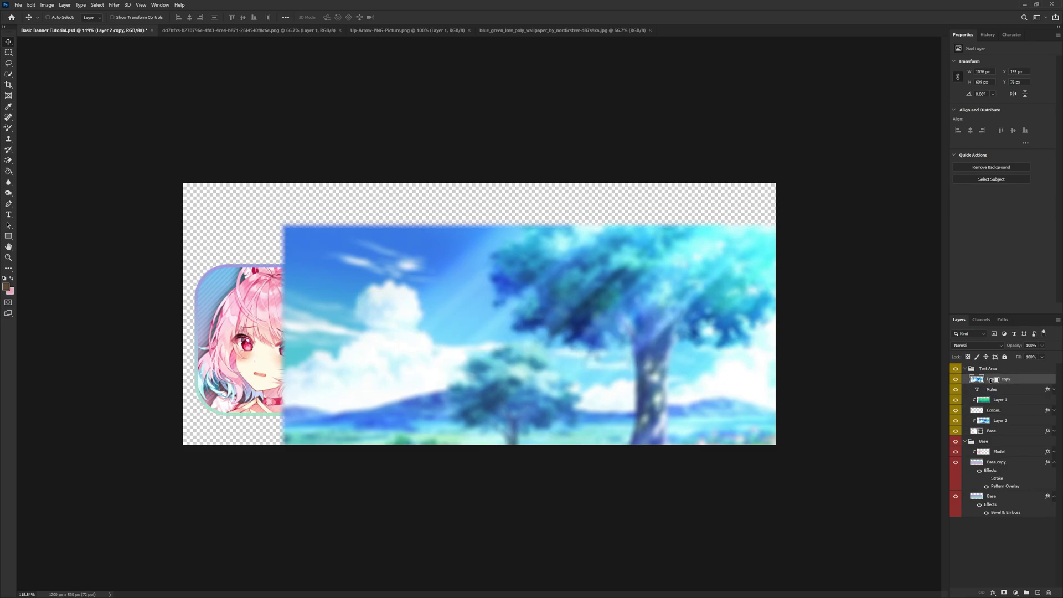
{"action": "left_click", "coordinate": [977, 345]}
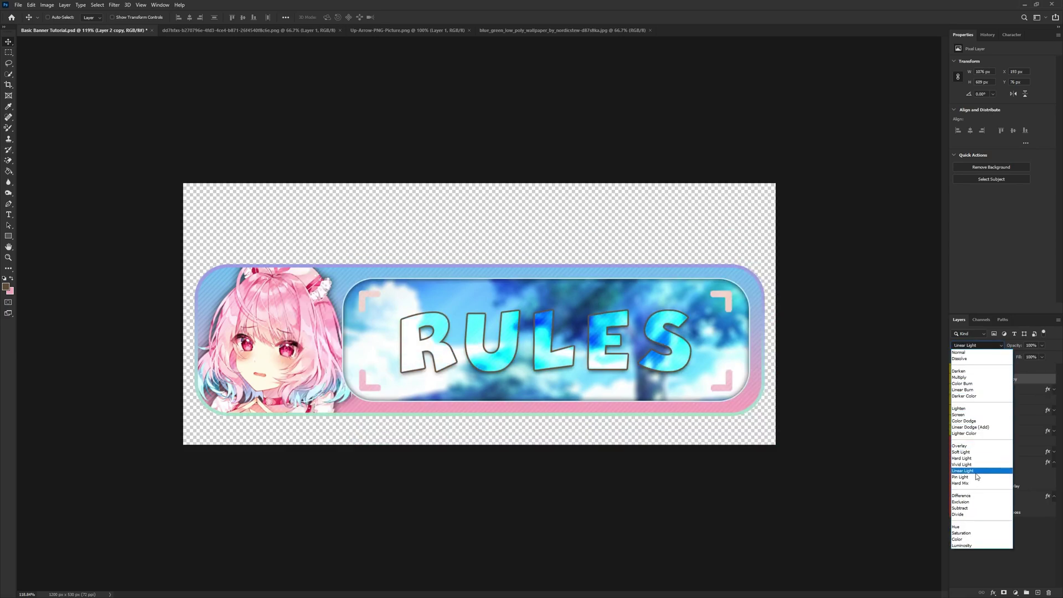
{"action": "left_click", "coordinate": [956, 384]}
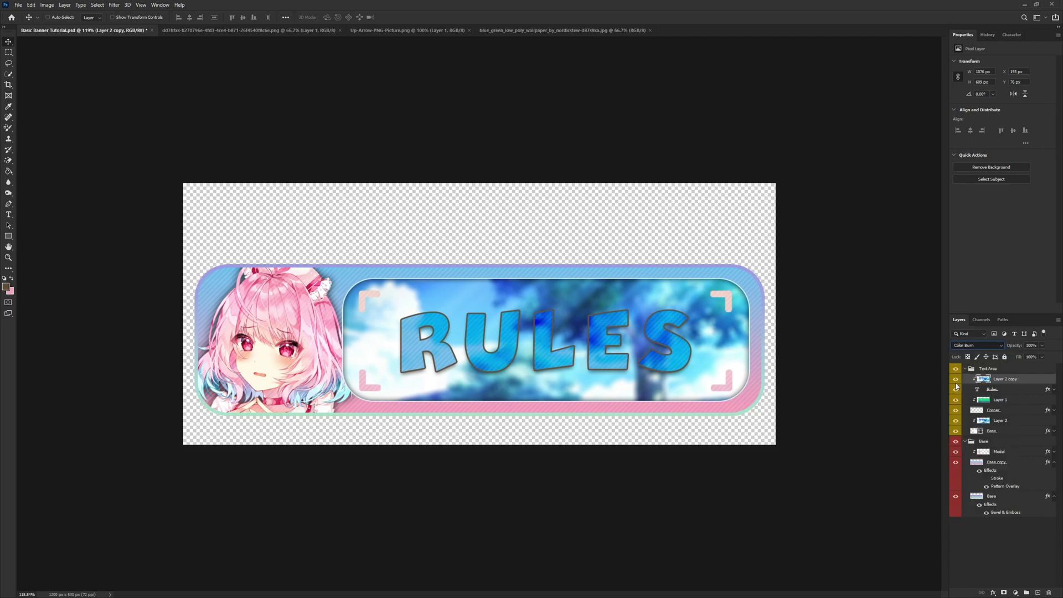
{"action": "left_click", "coordinate": [994, 533]}
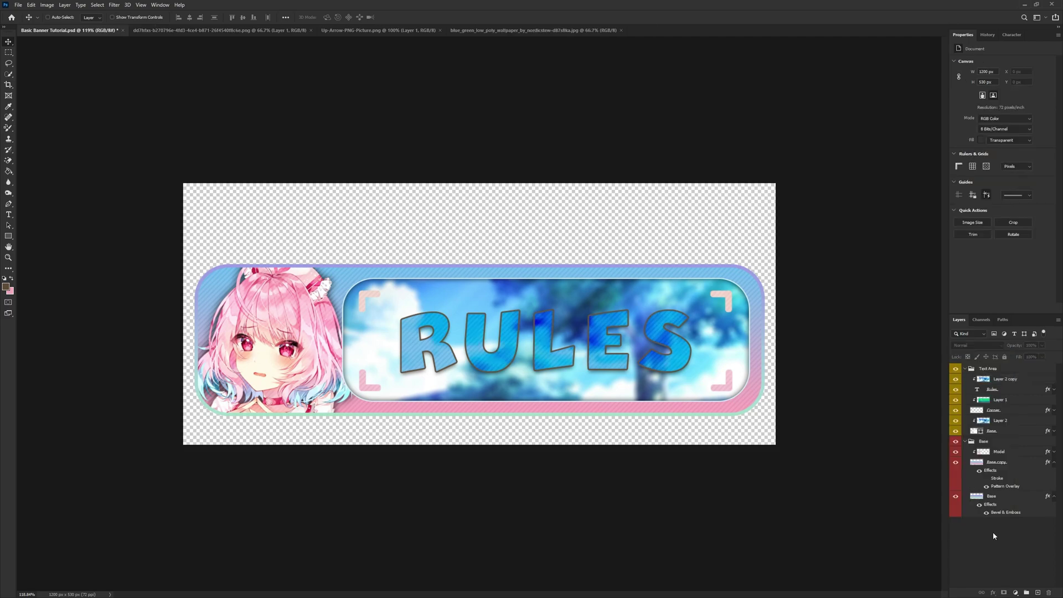
- Delete the sky texture copy over the text and the blurred sky layer in the box
{"action": "left_click", "coordinate": [9, 215]}
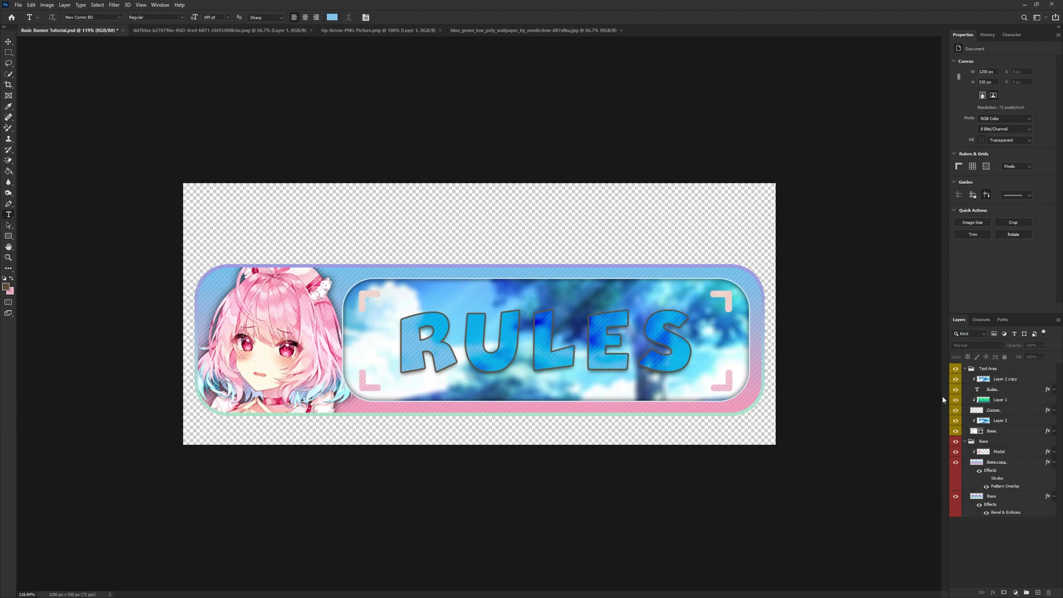
{"action": "left_click", "coordinate": [996, 378]}
{"action": "key", "text": "Delete"}
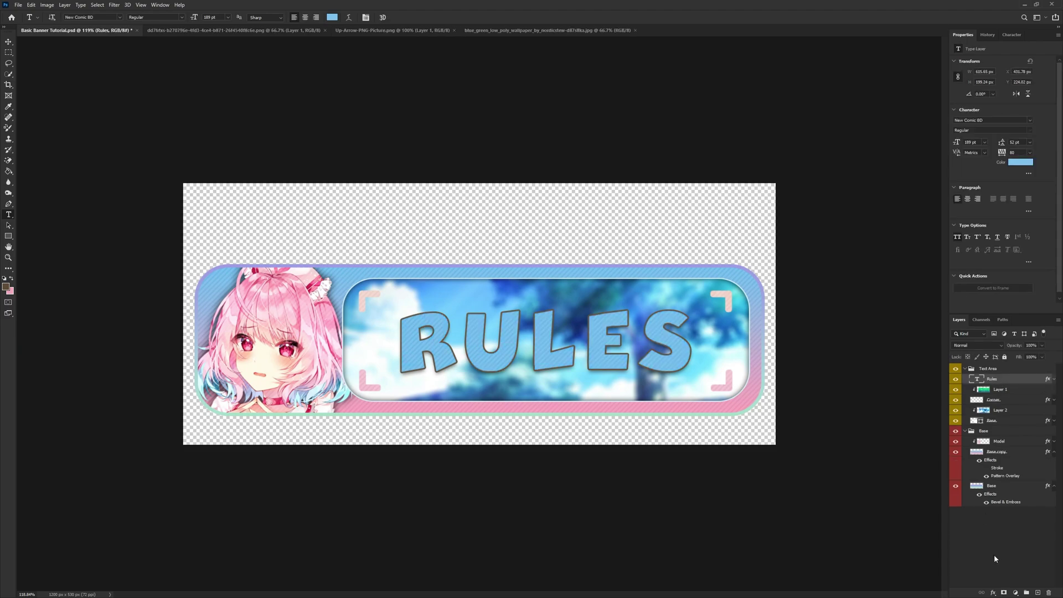
{"action": "left_click", "coordinate": [995, 559]}
{"action": "left_click", "coordinate": [999, 409]}
{"action": "key", "text": "Delete"}
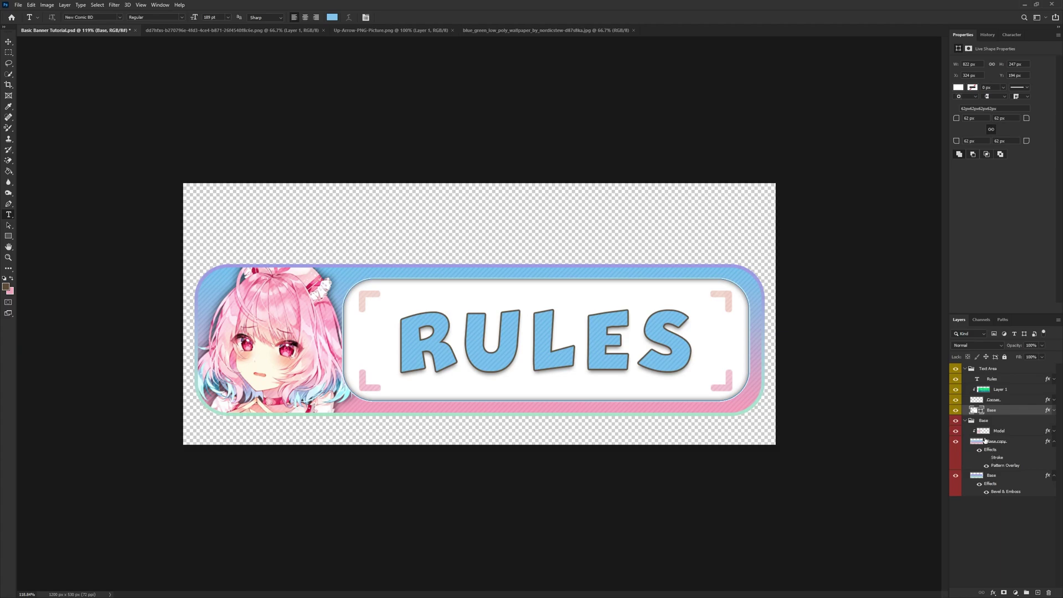
{"action": "left_click", "coordinate": [1018, 526]}
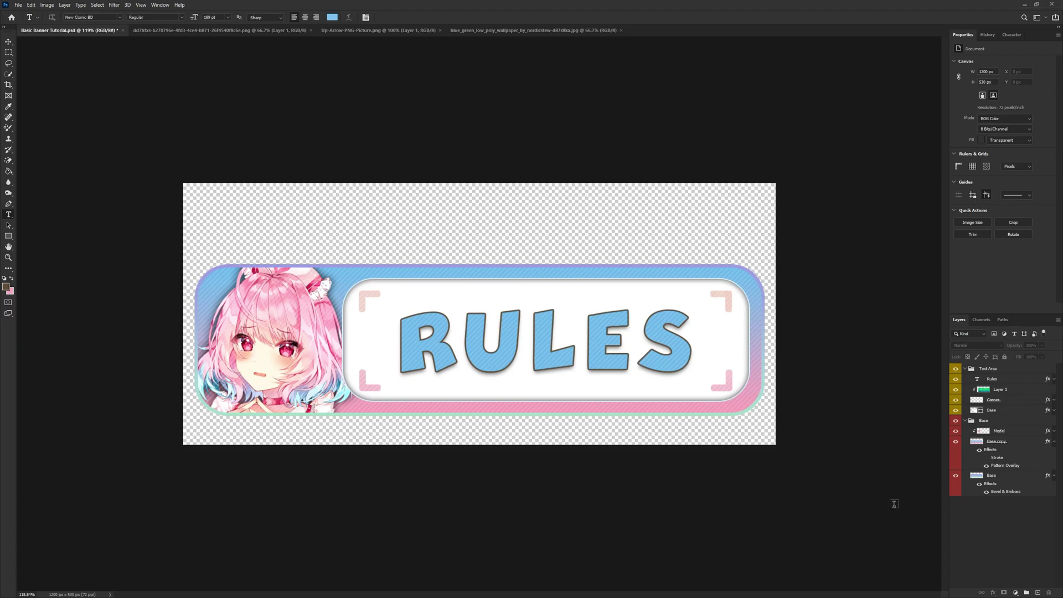
{"action": "left_click", "coordinate": [15, 5]}
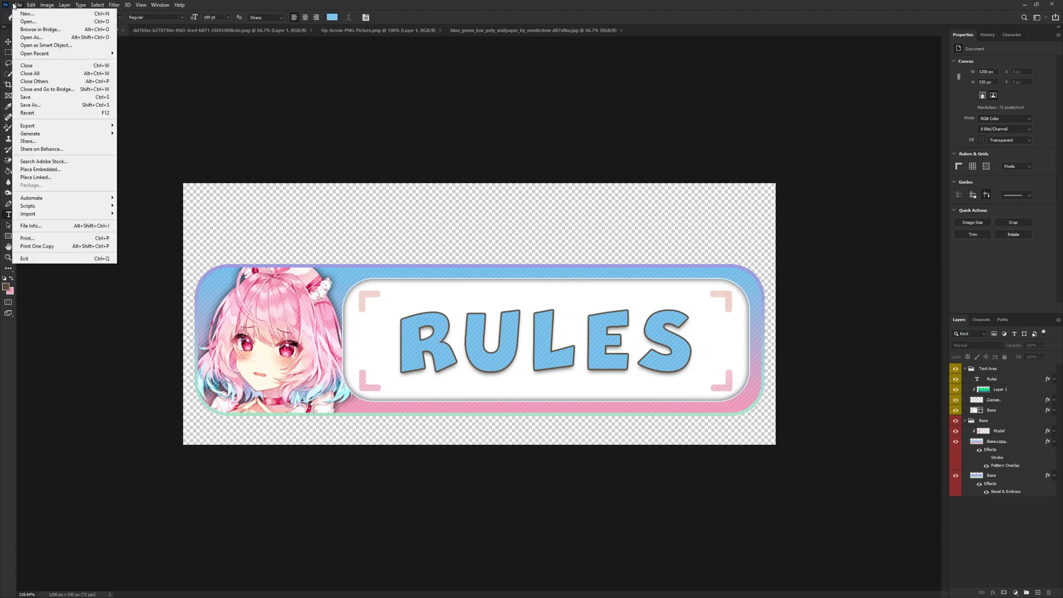
- Create a new 1200 × 530 px document
{"action": "left_click", "coordinate": [26, 13]}
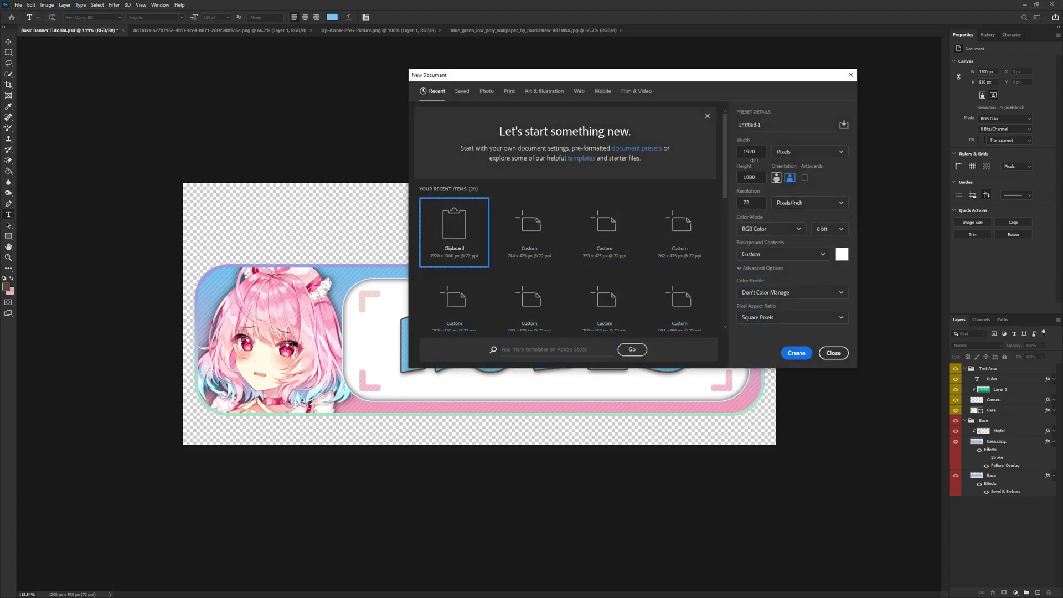
{"action": "type", "text": "1"}
{"action": "key", "text": "Tab"}
{"action": "key", "text": "Tab"}
{"action": "type", "text": "5"}
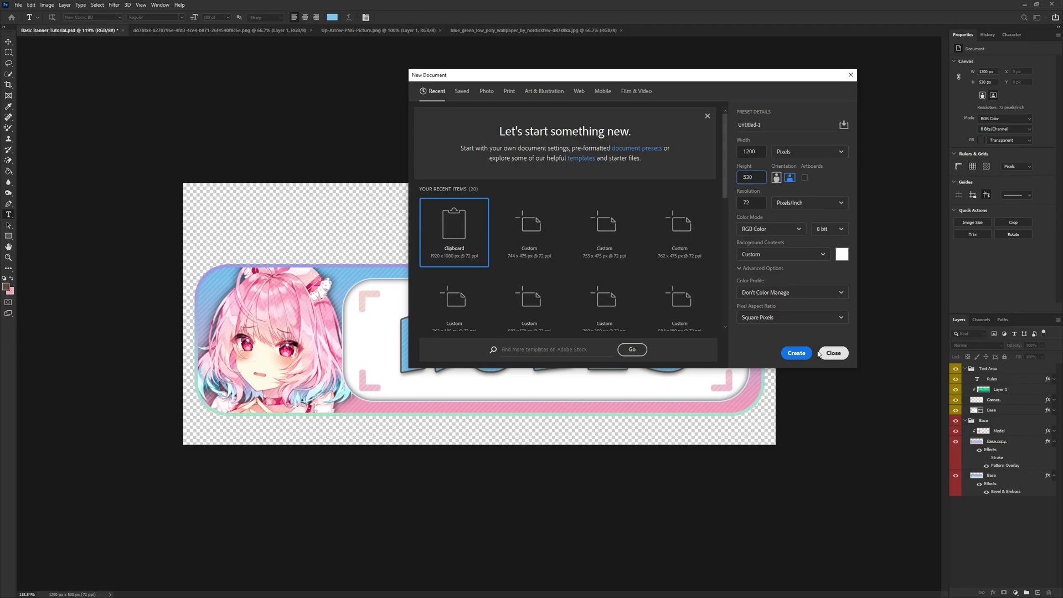
{"action": "left_click", "coordinate": [796, 352]}
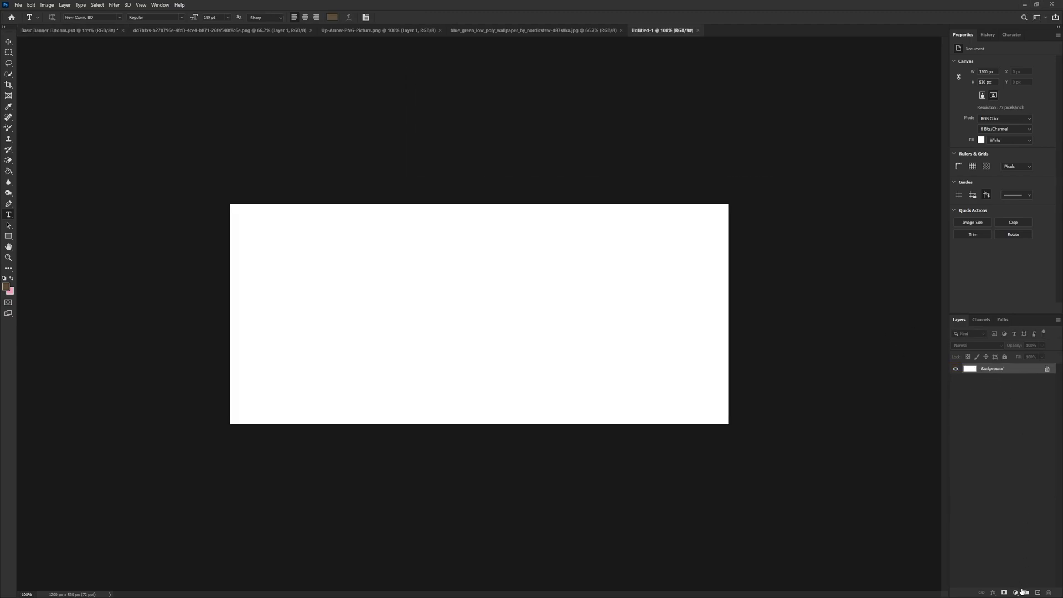
- Add an empty layer and delete the white Background layer
{"action": "left_click", "coordinate": [1038, 593]}
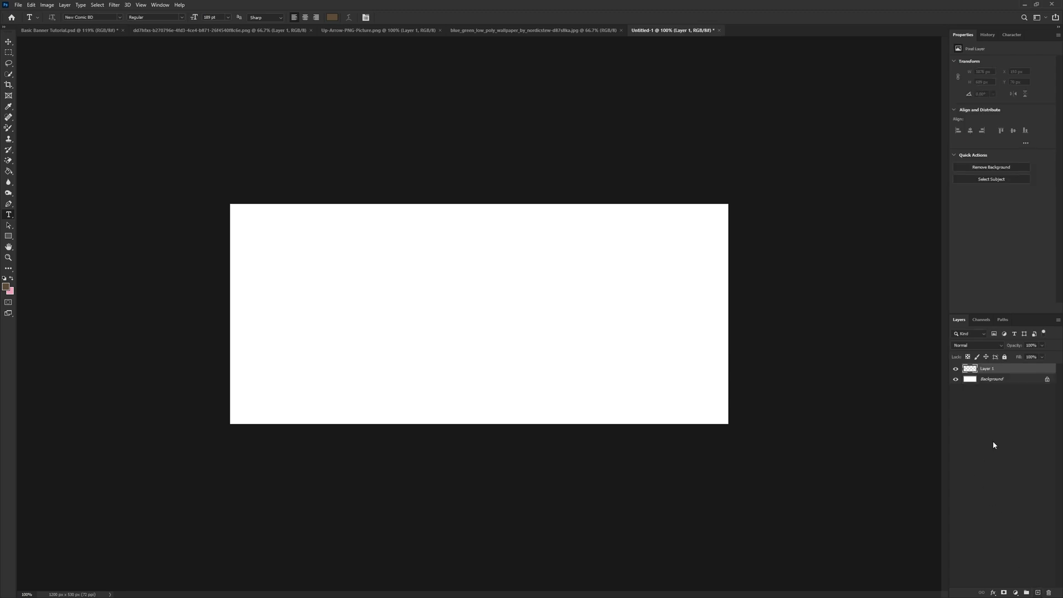
{"action": "left_click_drag", "start_coordinate": [999, 382], "coordinate": [1047, 593]}
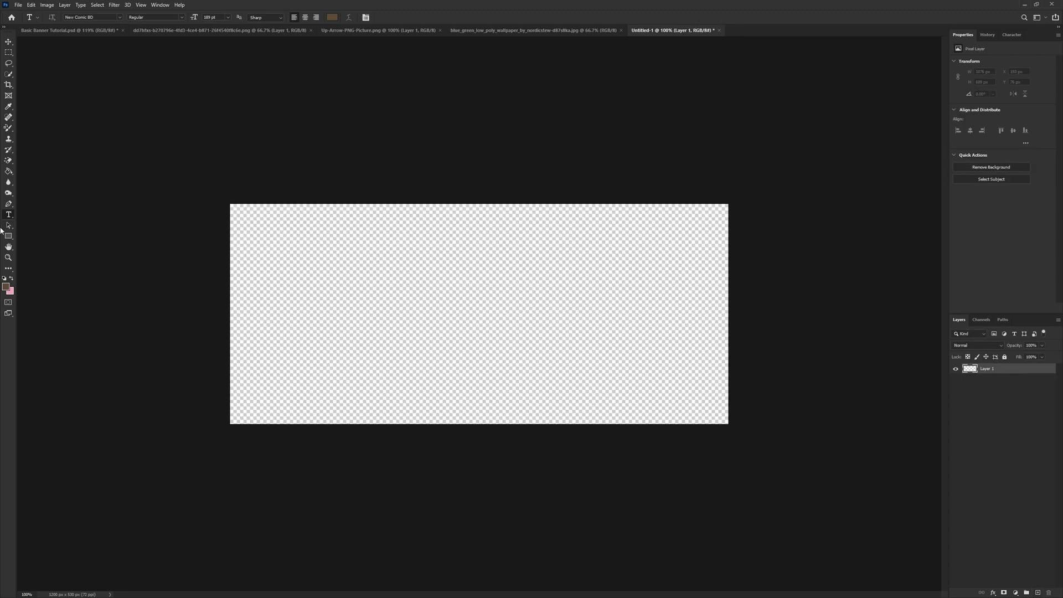
{"action": "left_click", "coordinate": [8, 236]}
- Draw a brown rectangle on the canvas, deleting the extra rectangle layer
{"action": "left_click", "coordinate": [26, 247]}
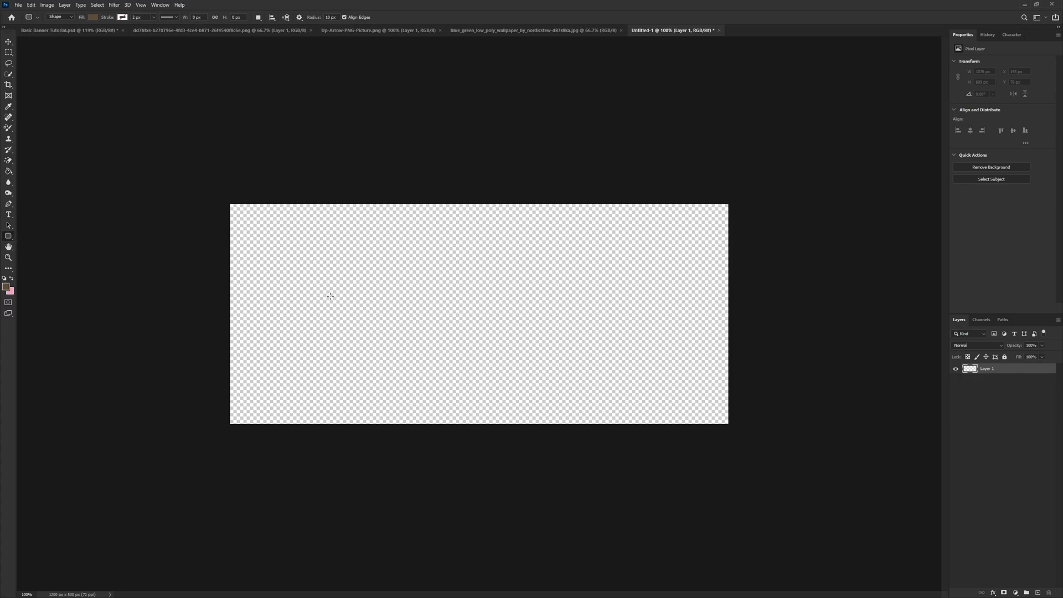
{"action": "left_click_drag", "start_coordinate": [247, 269], "coordinate": [508, 348]}
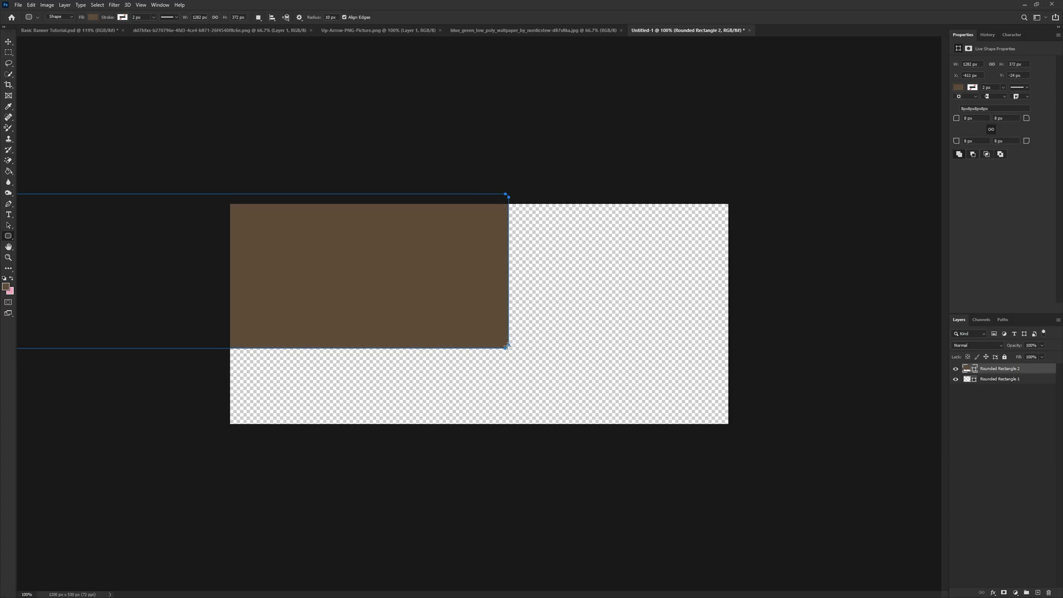
{"action": "left_click", "coordinate": [987, 379]}
{"action": "key", "text": "Delete"}
{"action": "left_click", "coordinate": [8, 42]}
{"action": "left_click_drag", "start_coordinate": [371, 302], "coordinate": [540, 336]}
{"action": "left_click", "coordinate": [9, 236]}
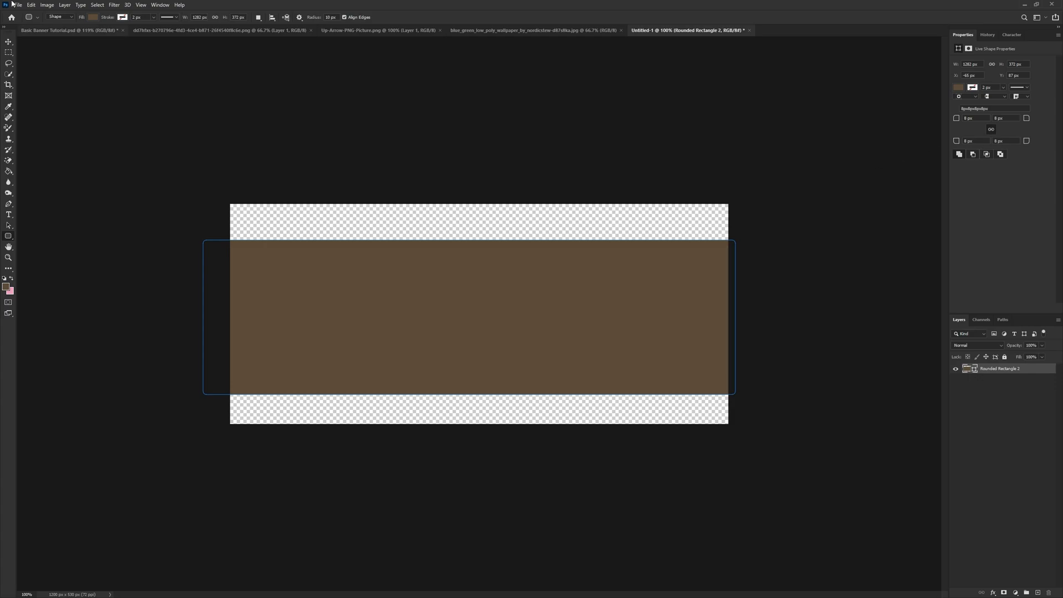
{"action": "left_click", "coordinate": [160, 4]}
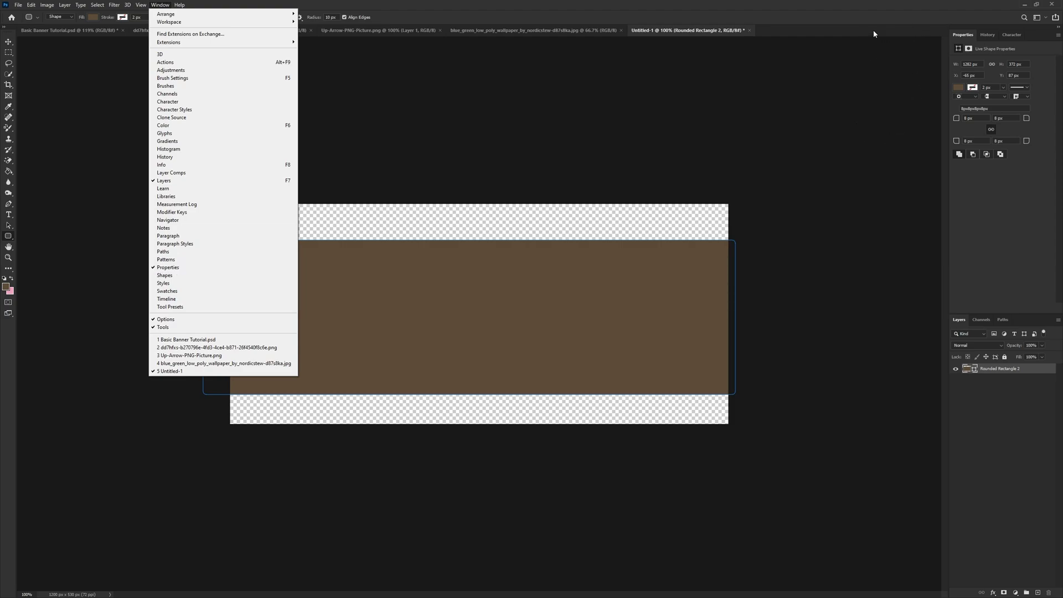
{"action": "left_click", "coordinate": [892, 81]}
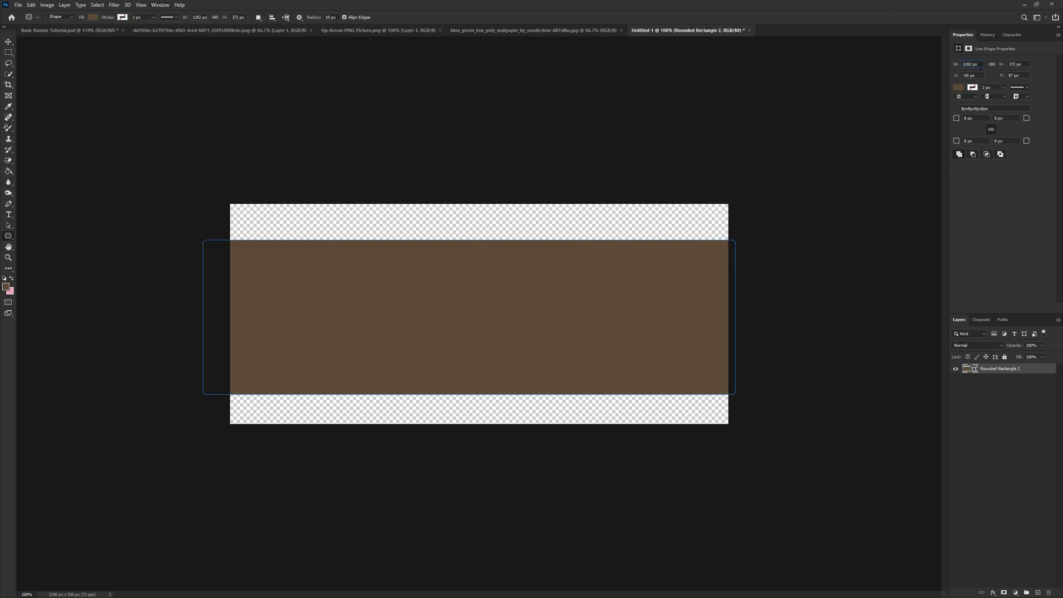
- Size the rectangle to 1140 × 290 px with 62 px corners and centre it
{"action": "left_click_drag", "start_coordinate": [980, 65], "coordinate": [947, 65]}
{"action": "type", "text": "1140"}
{"action": "key", "text": "Return"}
{"action": "left_click_drag", "start_coordinate": [1027, 64], "coordinate": [1002, 64]}
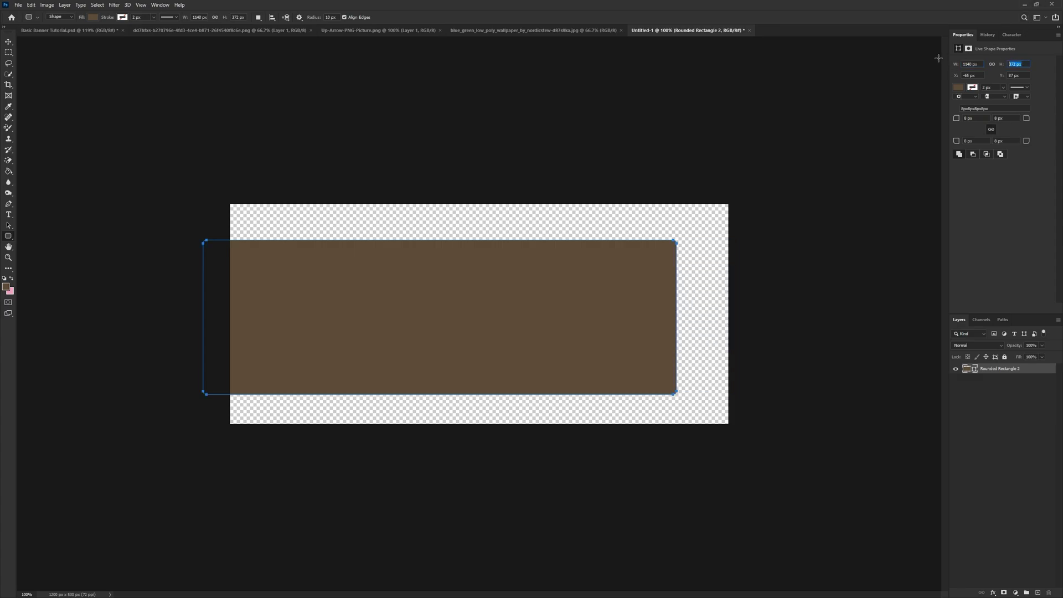
{"action": "type", "text": "290"}
{"action": "key", "text": "Return"}
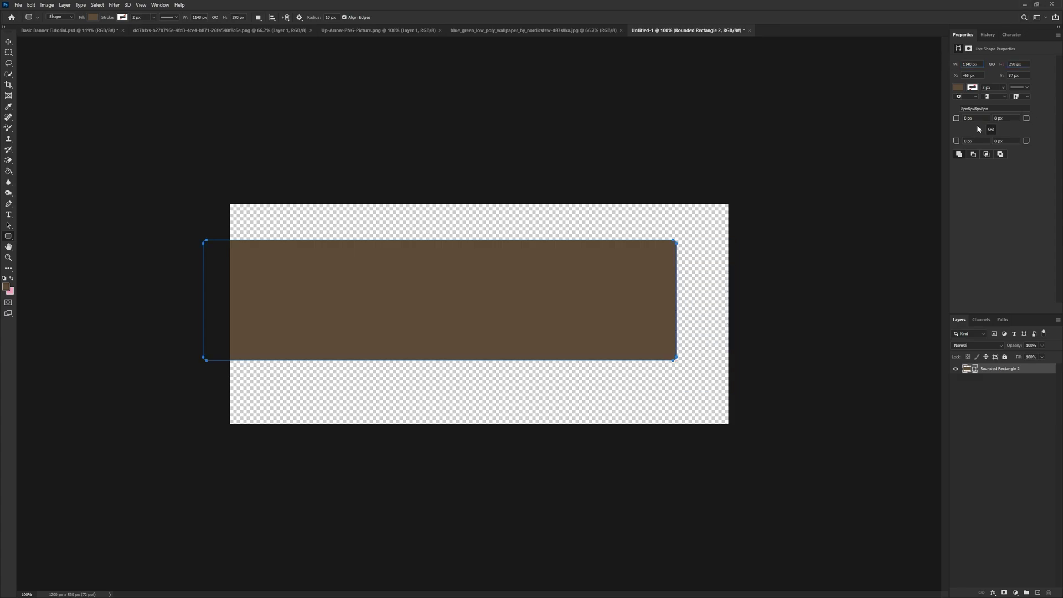
{"action": "left_click_drag", "start_coordinate": [983, 117], "coordinate": [912, 115]}
{"action": "type", "text": "62"}
{"action": "key", "text": "Return"}
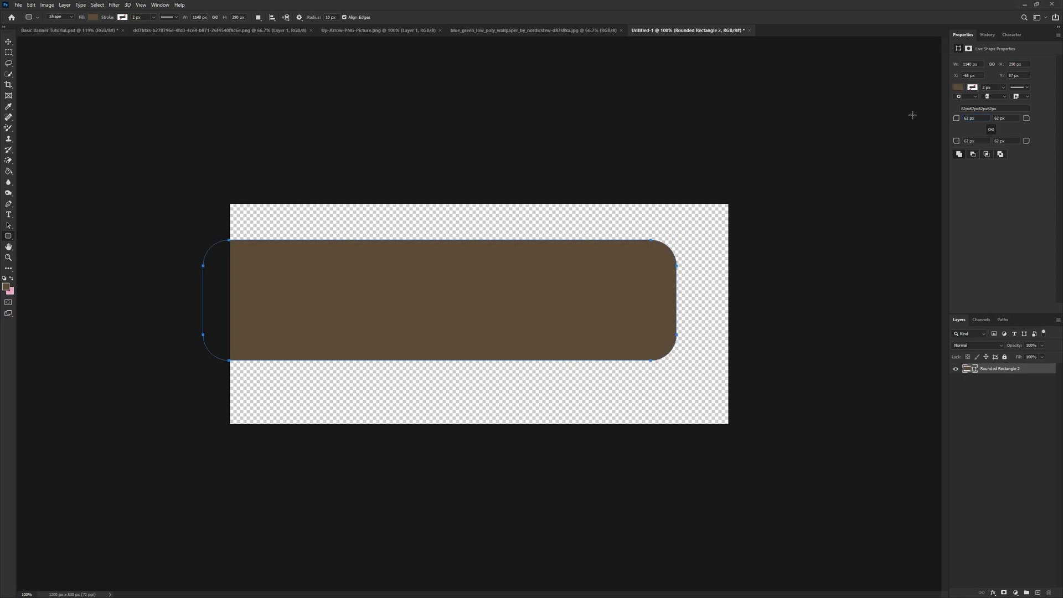
{"action": "left_click", "coordinate": [8, 41]}
{"action": "left_click_drag", "start_coordinate": [363, 313], "coordinate": [401, 327]}
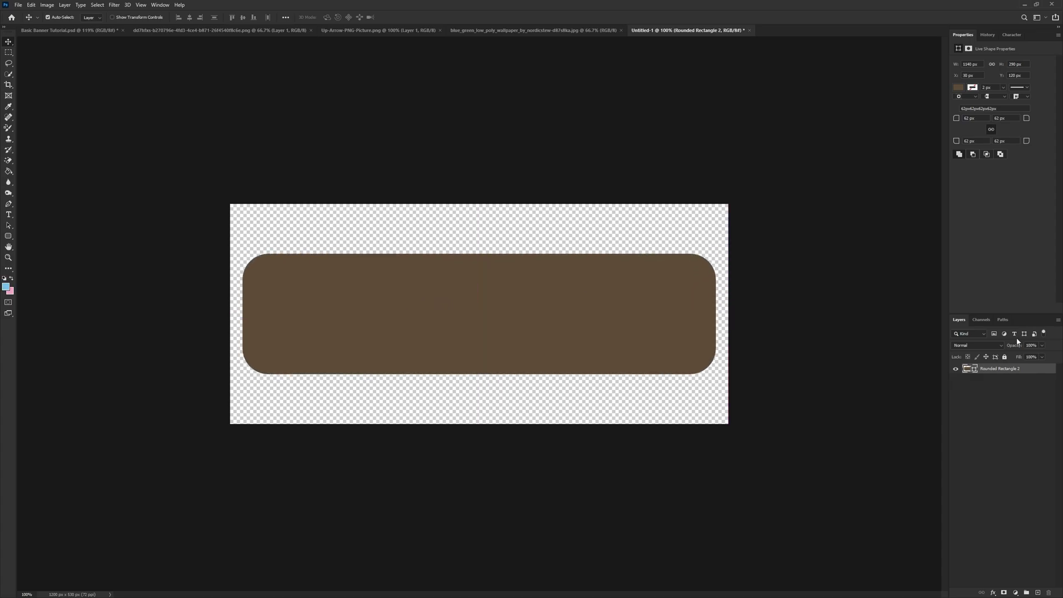
- Duplicate the rectangle, hide the copy, and rename the original to Base
{"action": "key", "text": "ctrl+j"}
{"action": "left_click", "coordinate": [955, 369]}
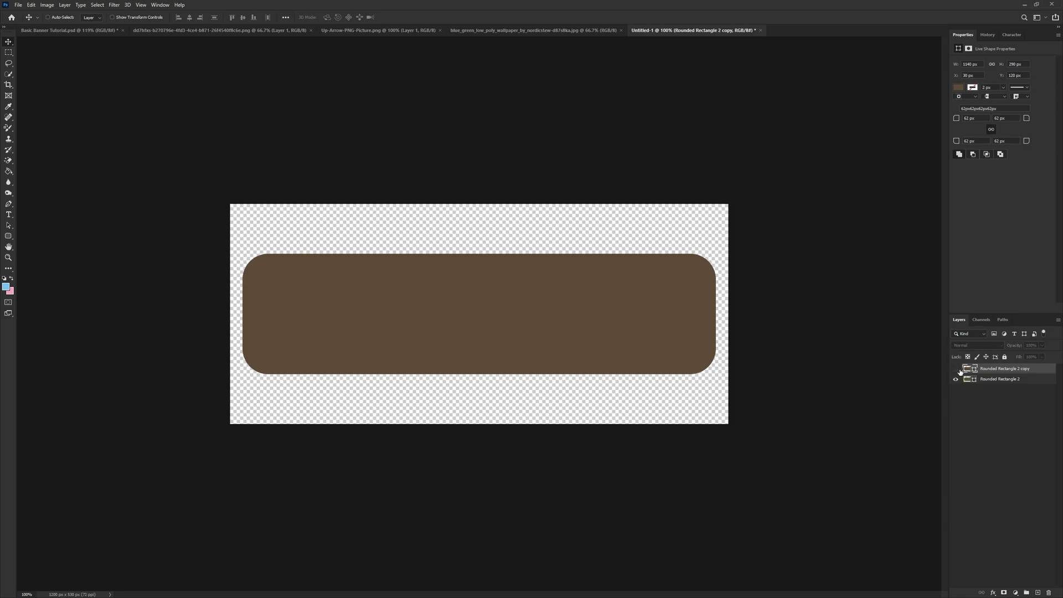
{"action": "left_click", "coordinate": [989, 381]}
{"action": "double_click", "coordinate": [991, 380]}
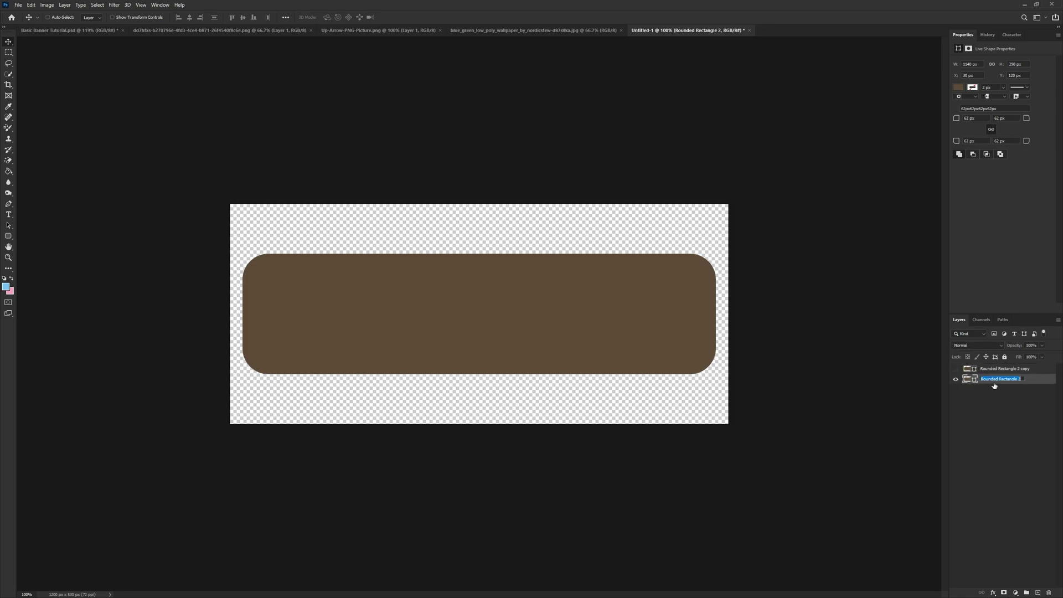
{"action": "type", "text": "Base"}
{"action": "key", "text": "Return"}
- Group the Base layer into a group named Base Area and tag it red
{"action": "key", "text": "ctrl+g"}
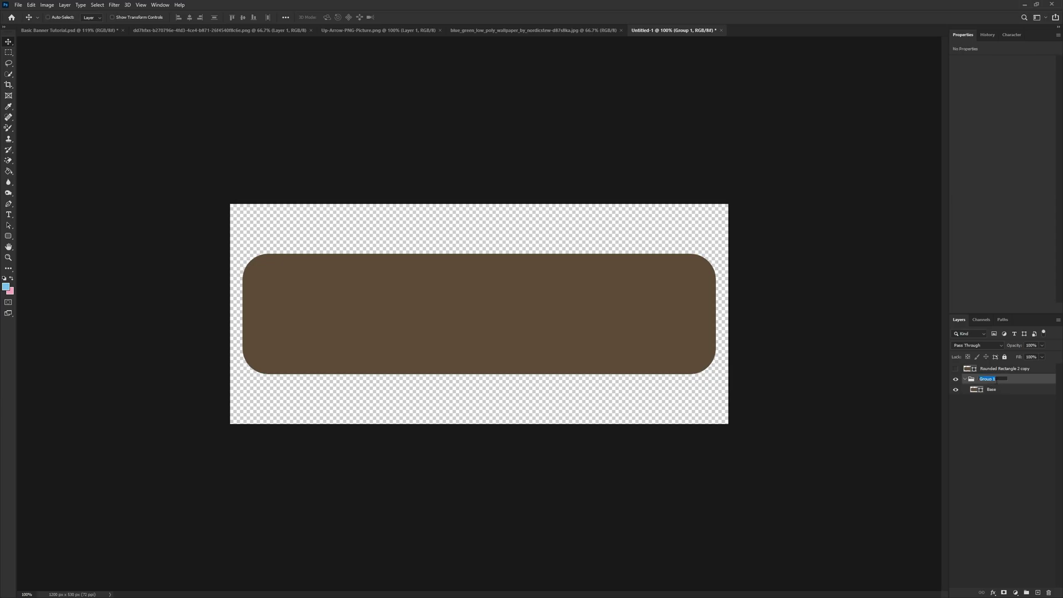
{"action": "type", "text": "Base Area"}
{"action": "key", "text": "Return"}
{"action": "right_click", "coordinate": [956, 381]}
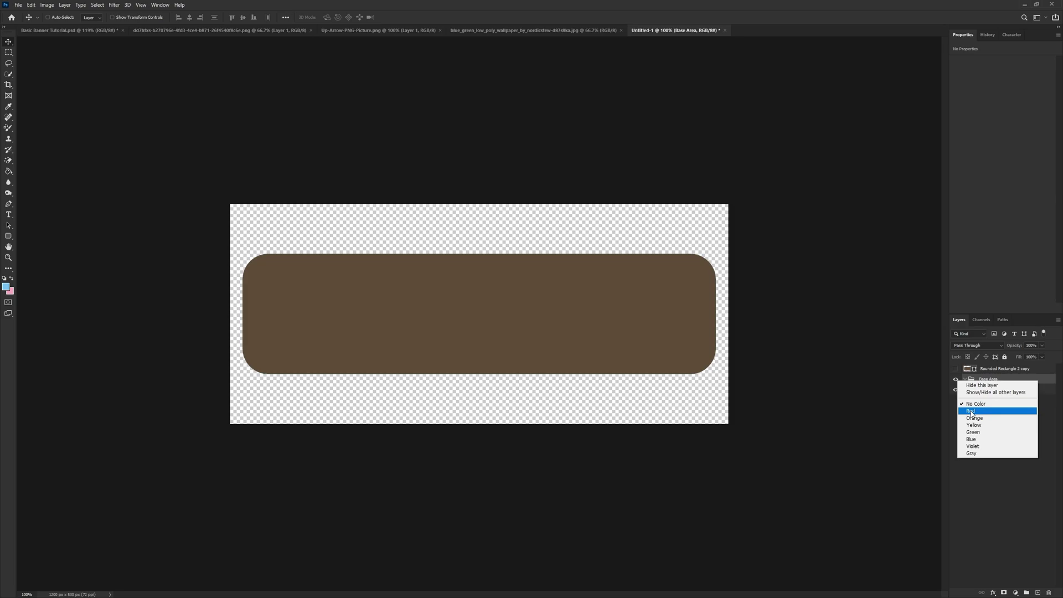
{"action": "left_click", "coordinate": [984, 398]}
{"action": "left_click", "coordinate": [991, 390]}
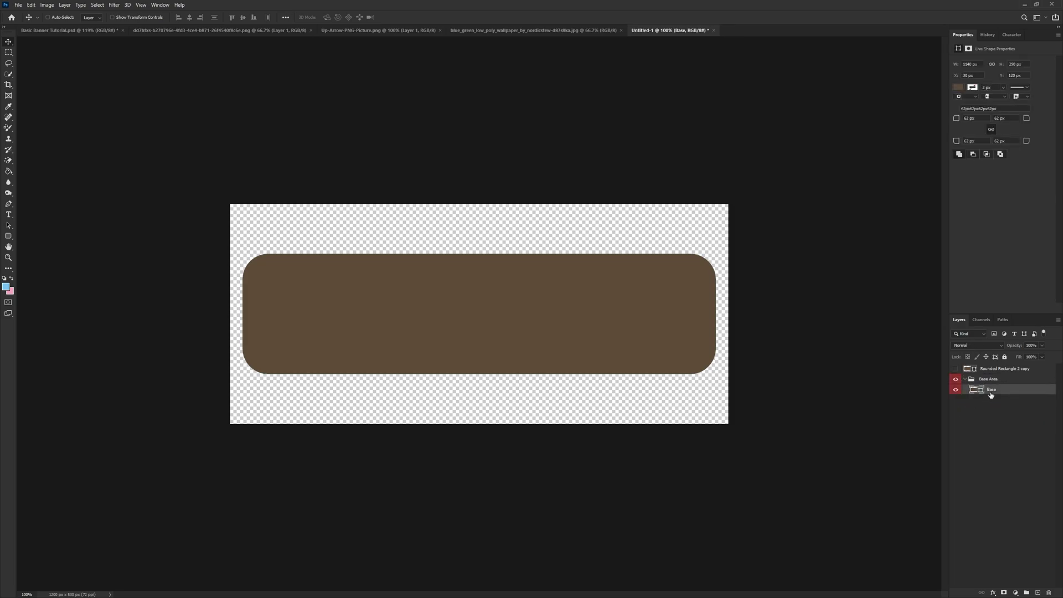
{"action": "right_click", "coordinate": [991, 395]}
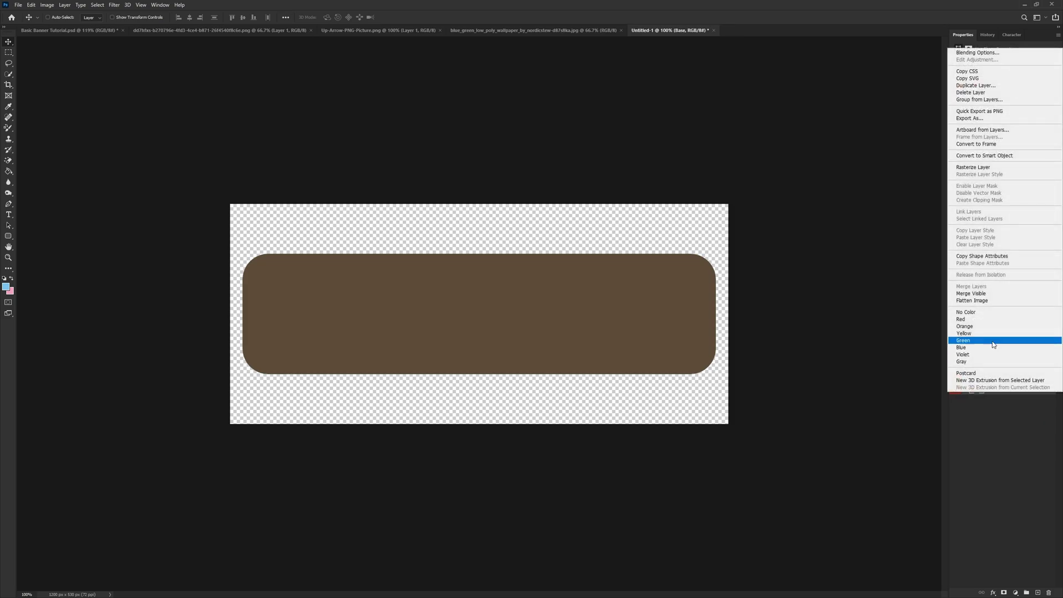
- Add a Foreground to Background Gradient Overlay to Base with a light blue #7dc6ed left stop
{"action": "left_click", "coordinate": [961, 53]}
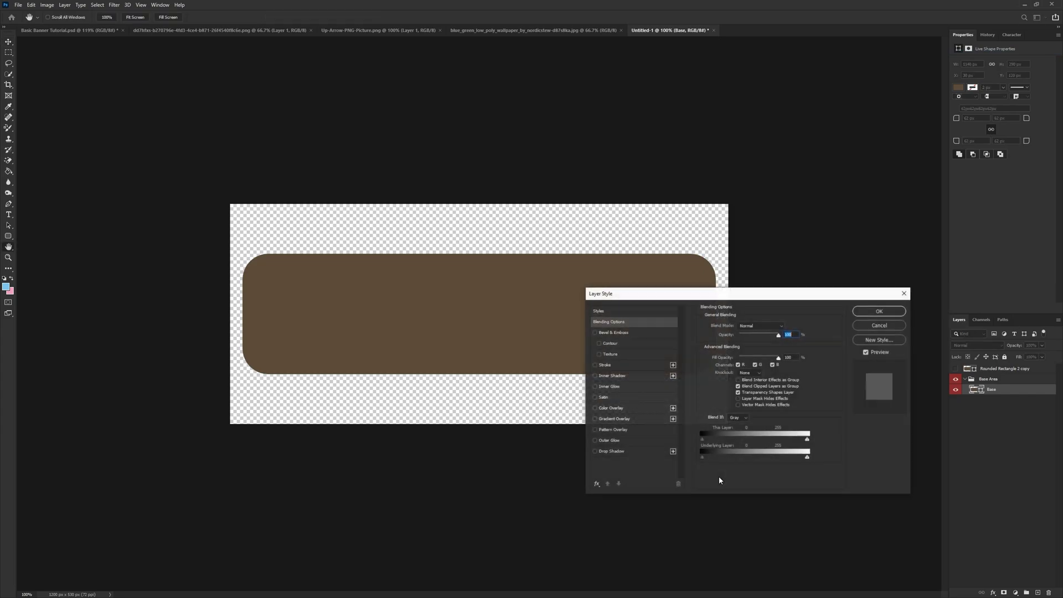
{"action": "left_click", "coordinate": [610, 420]}
{"action": "left_click", "coordinate": [737, 346]}
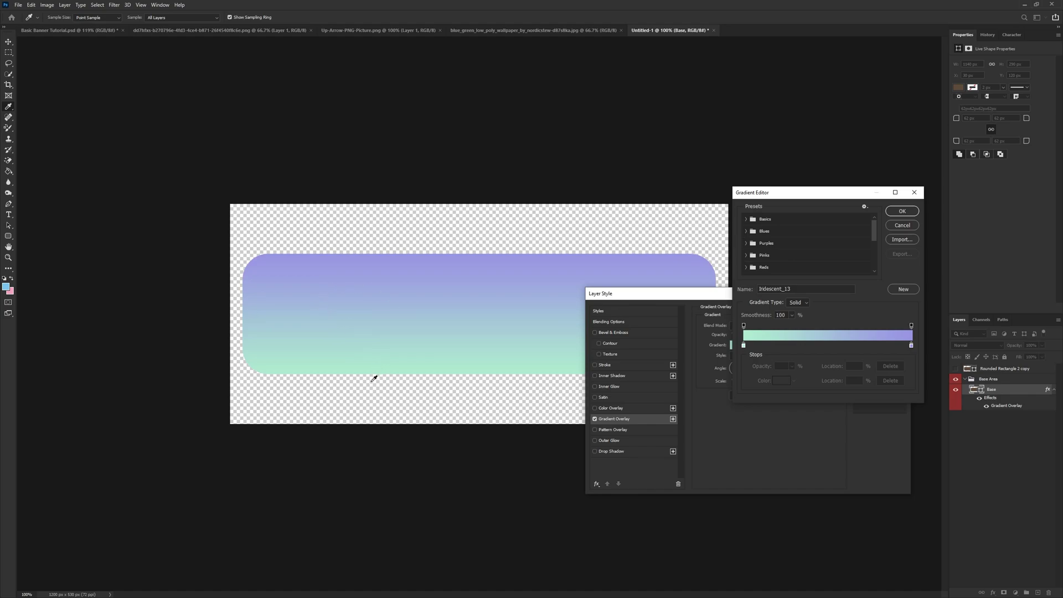
{"action": "left_click", "coordinate": [746, 219]}
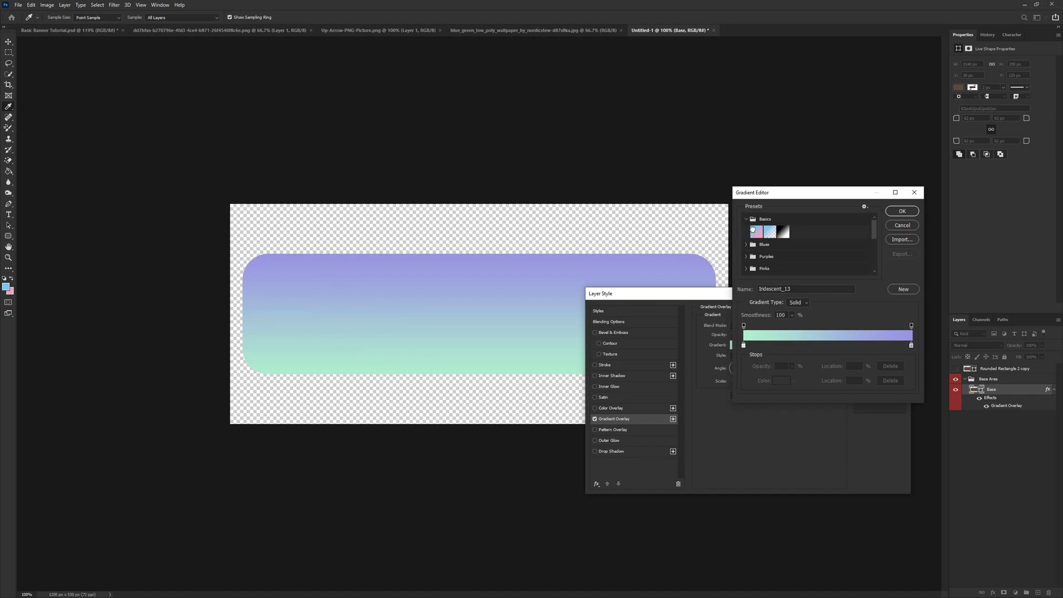
{"action": "left_click", "coordinate": [753, 230]}
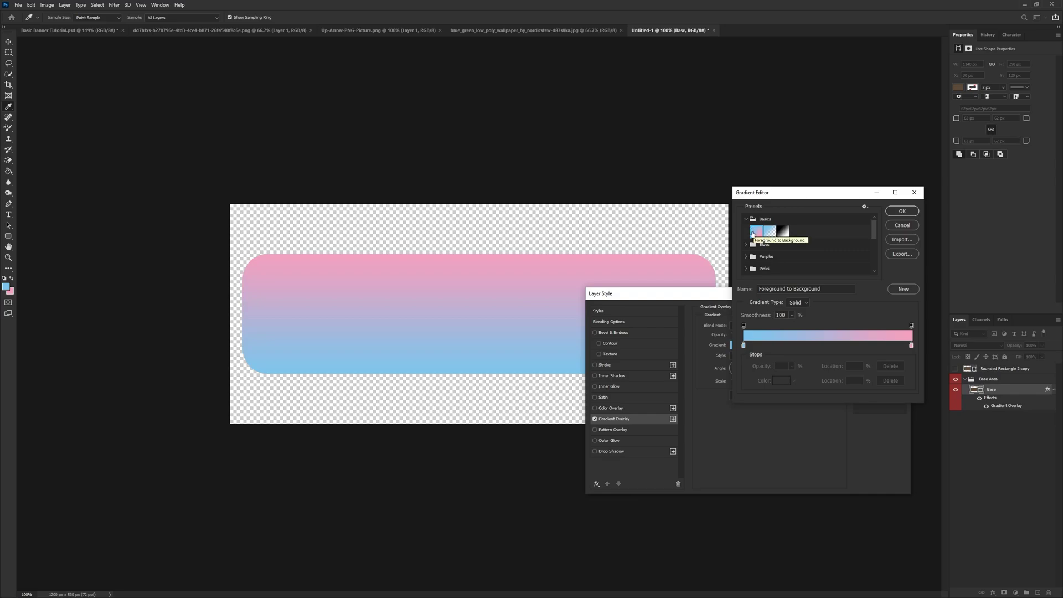
{"action": "left_click", "coordinate": [743, 346]}
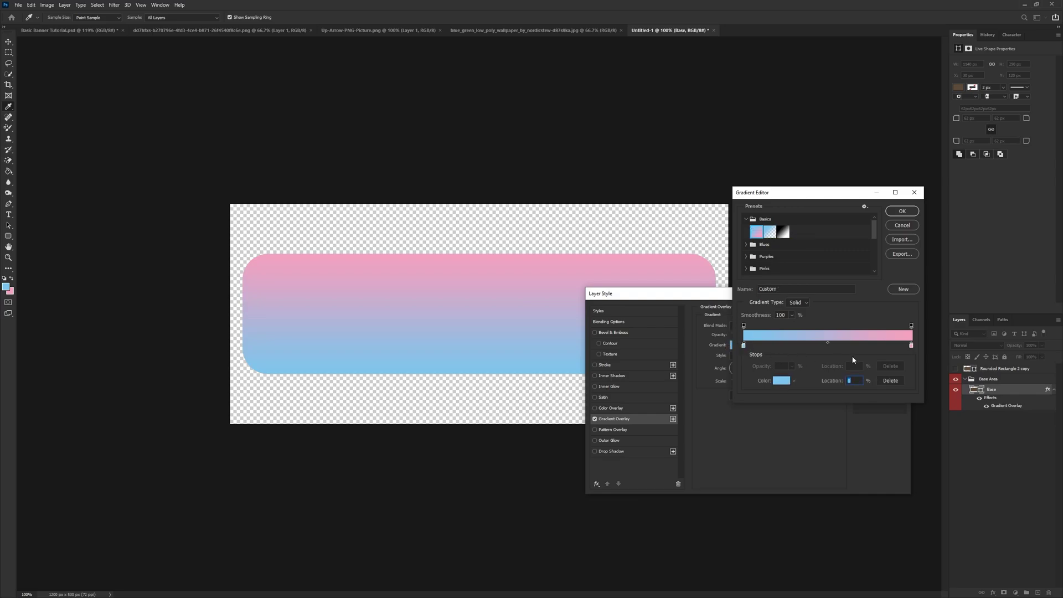
{"action": "left_click", "coordinate": [910, 346]}
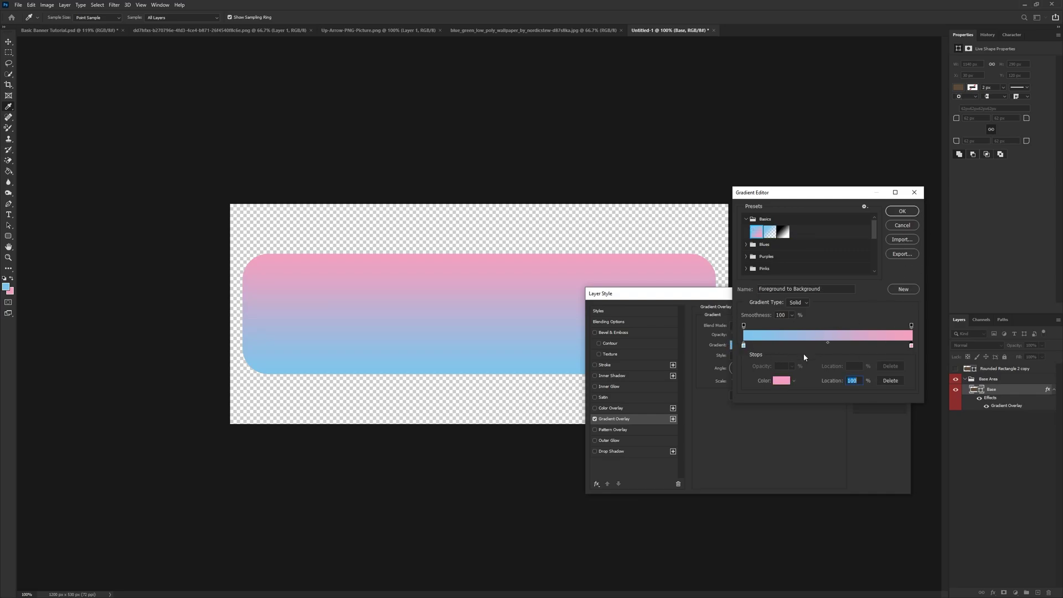
{"action": "left_click", "coordinate": [743, 345]}
{"action": "left_click", "coordinate": [780, 381]}
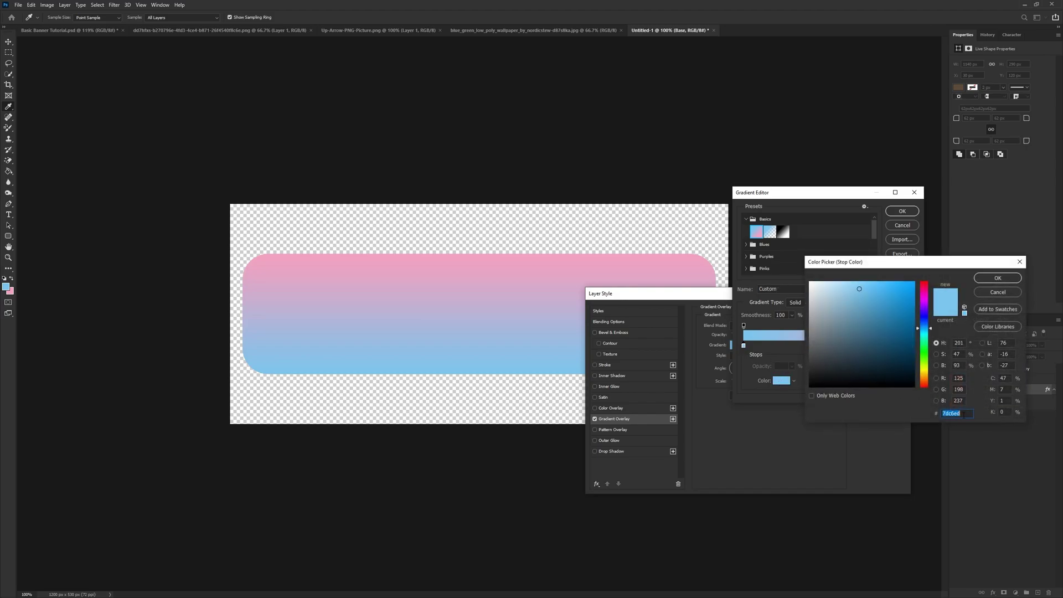
{"action": "left_click", "coordinate": [963, 414]}
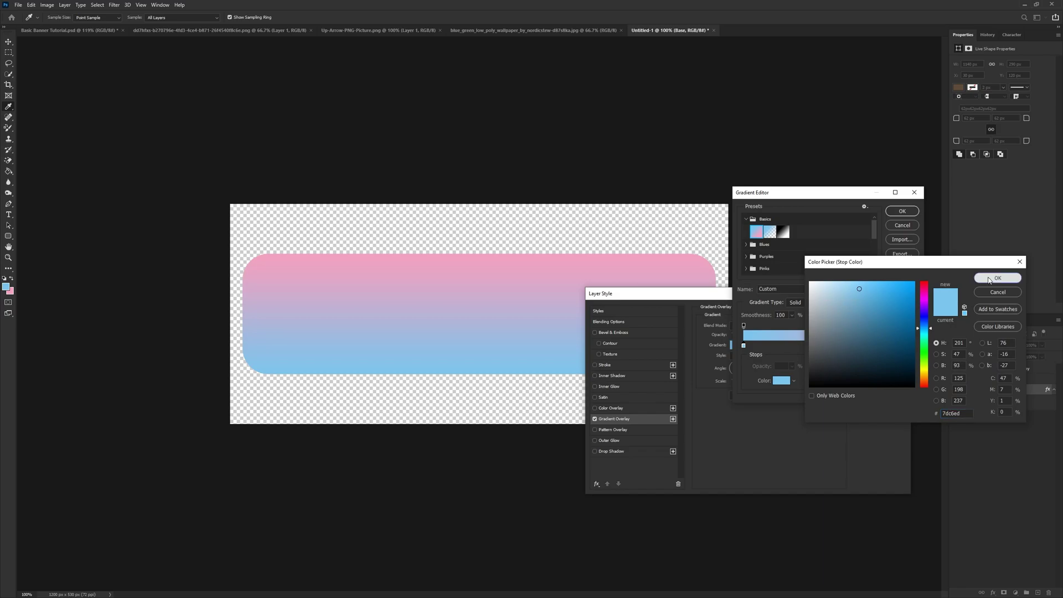
{"action": "left_click", "coordinate": [989, 279]}
- Set the right stop to pink #f5a0be and reverse the gradient so blue is on top
{"action": "left_click", "coordinate": [911, 345]}
{"action": "left_click", "coordinate": [782, 381]}
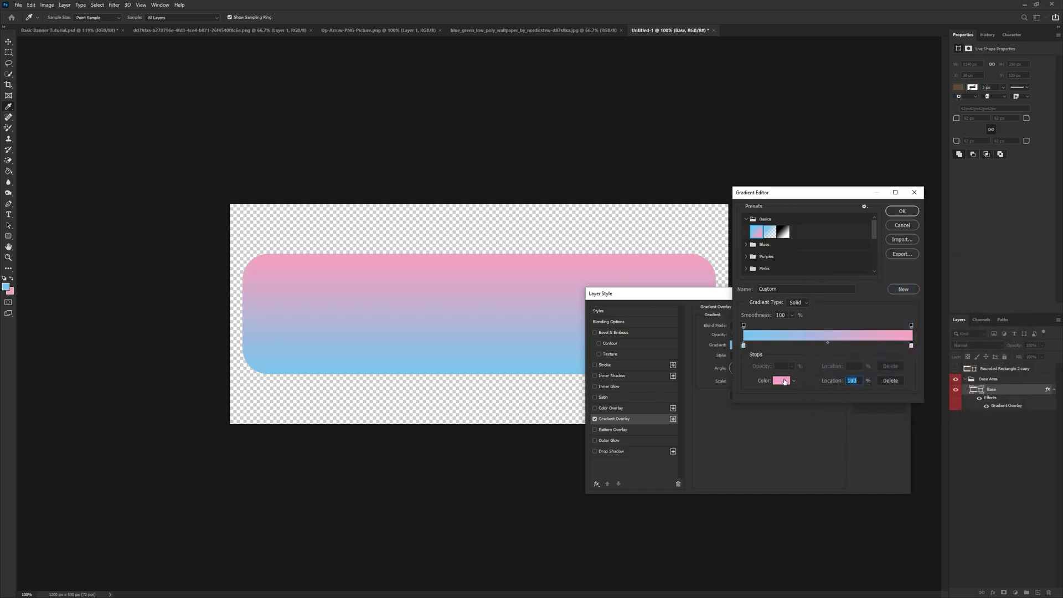
{"action": "left_click", "coordinate": [970, 414]}
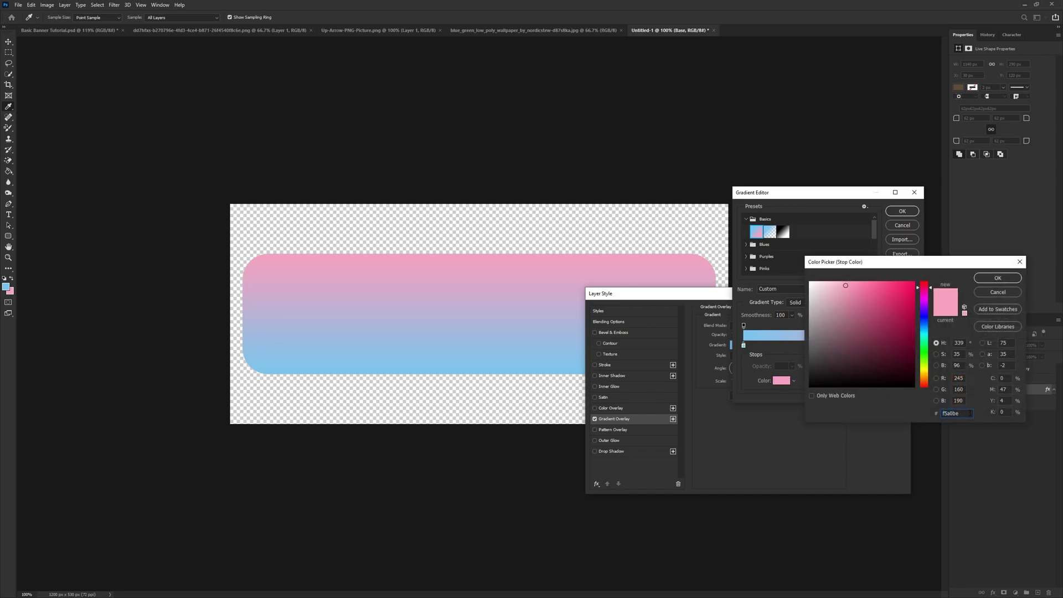
{"action": "left_click", "coordinate": [1000, 280]}
{"action": "left_click", "coordinate": [899, 213]}
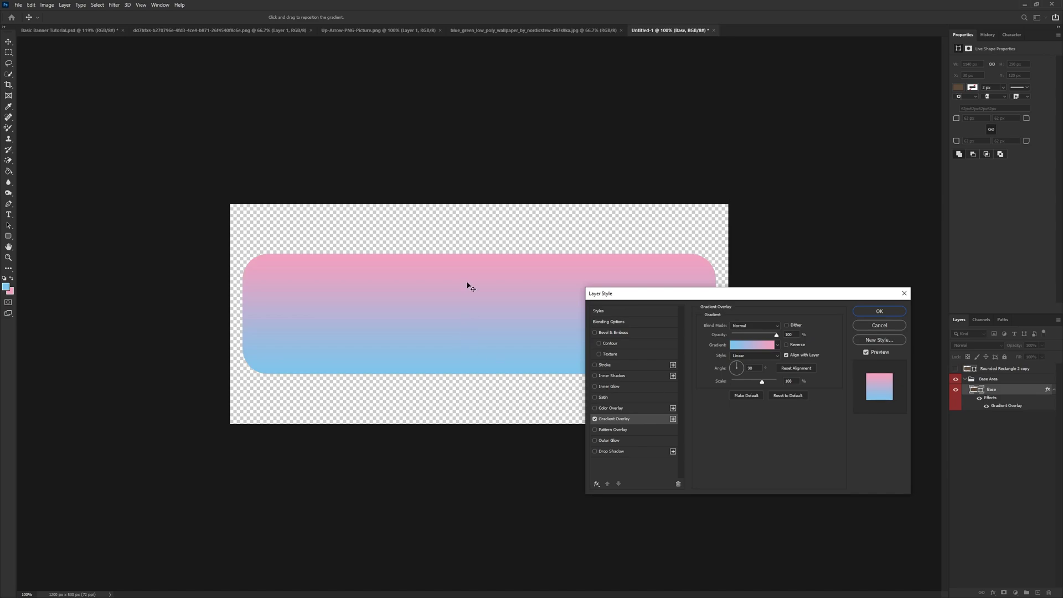
{"action": "left_click", "coordinate": [786, 345]}
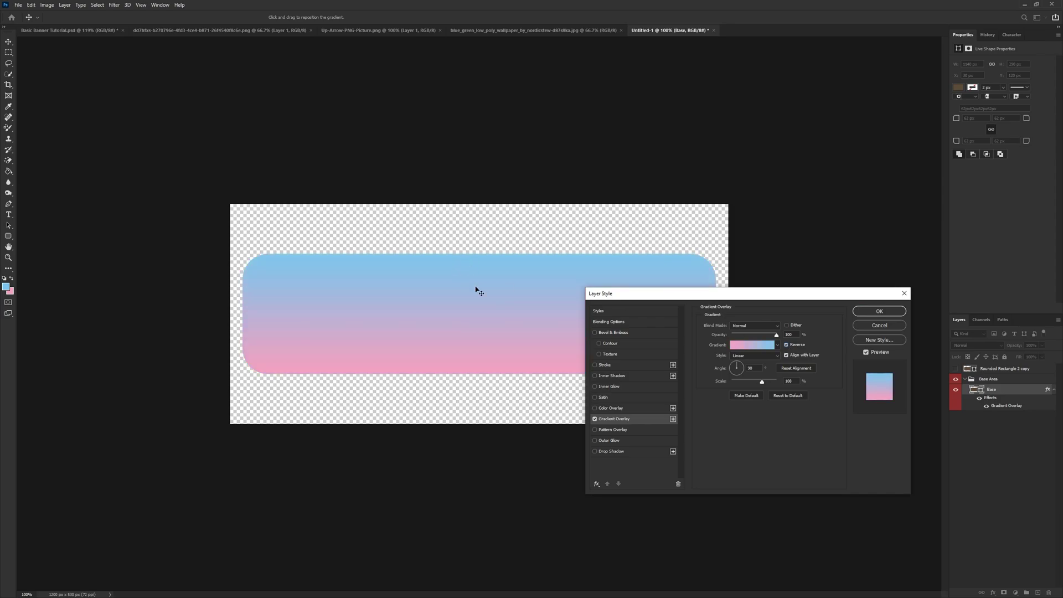
{"action": "left_click", "coordinate": [889, 311]}
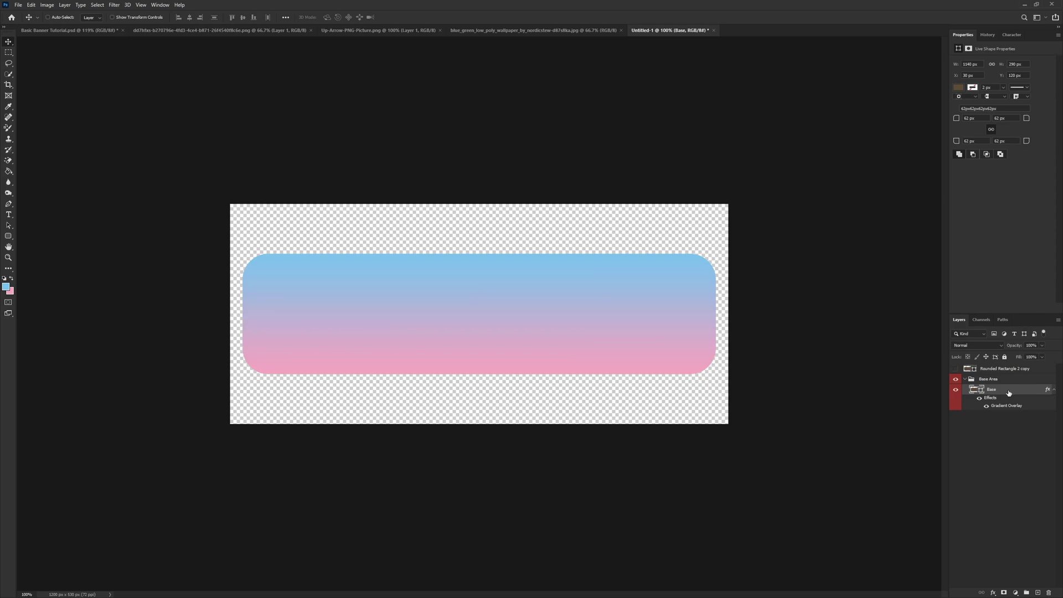
- Rasterize Base's gradient style and add a 7 px white outside Stroke
{"action": "right_click", "coordinate": [1008, 393]}
{"action": "left_click", "coordinate": [985, 175]}
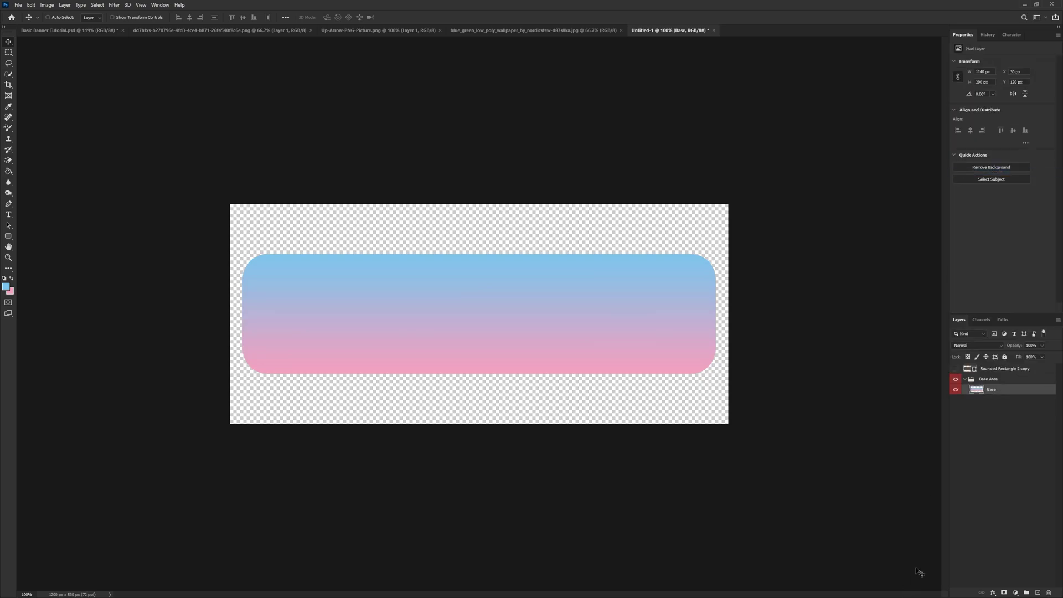
{"action": "right_click", "coordinate": [1010, 393]}
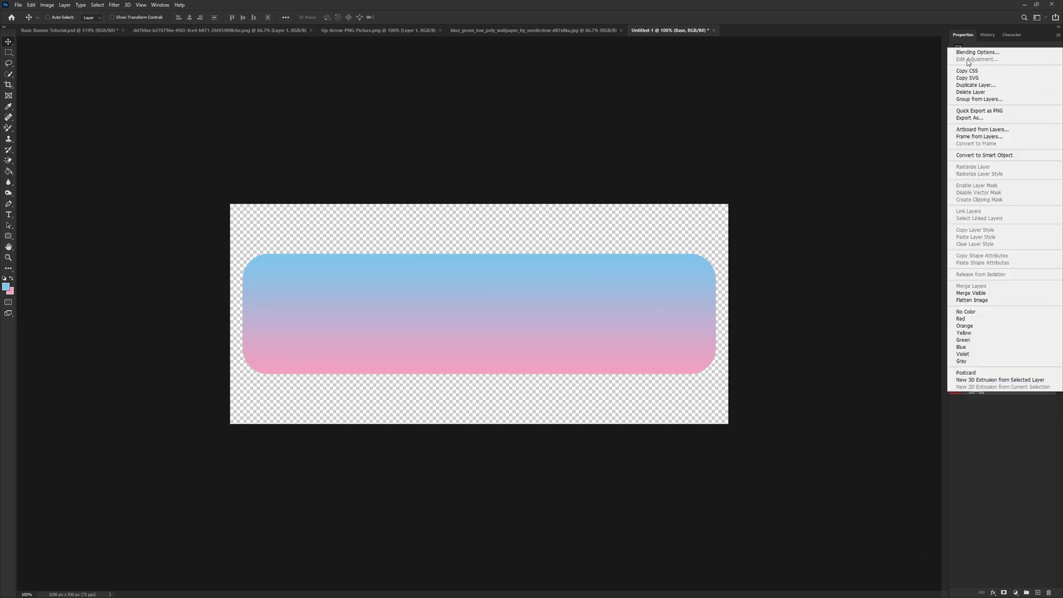
{"action": "key", "text": "Escape"}
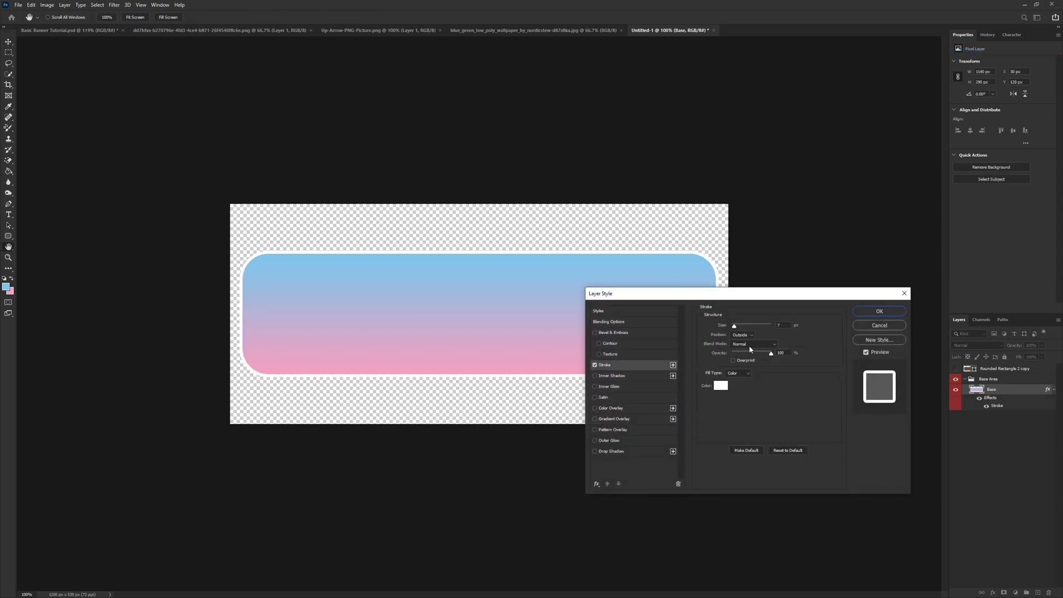
{"action": "left_click", "coordinate": [895, 313]}
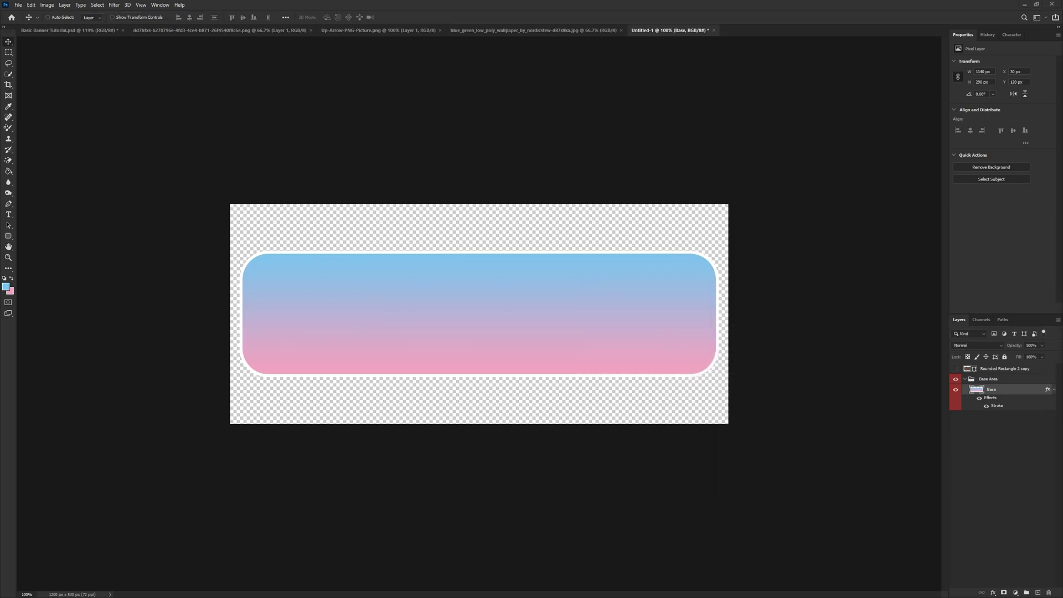
- Show the Rounded Rectangle 2 copy layer and give it a white fill
{"action": "left_click", "coordinate": [997, 373]}
{"action": "key", "text": "ctrl+comma"}
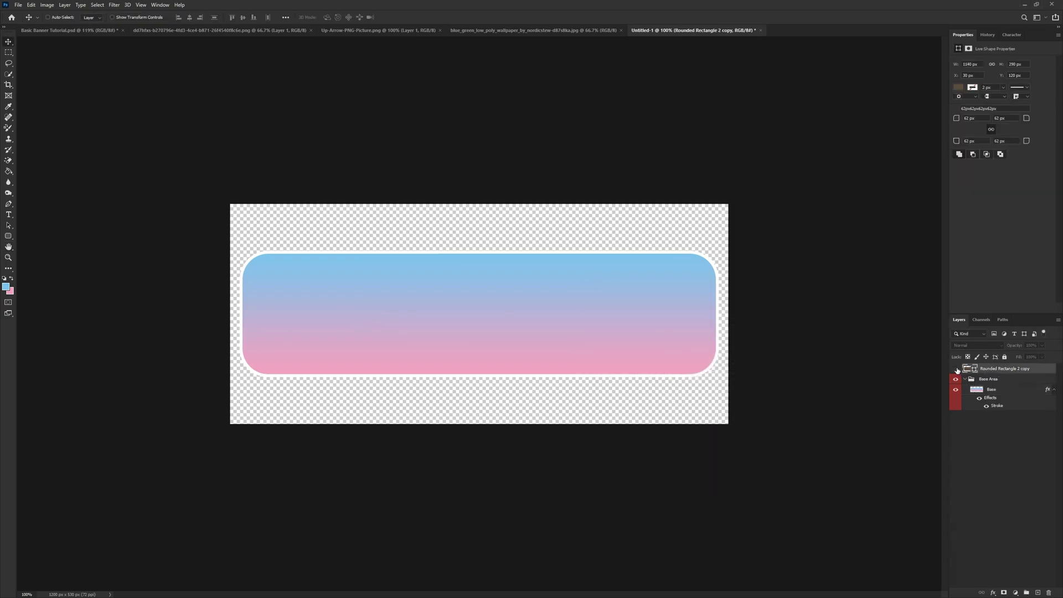
{"action": "left_click", "coordinate": [958, 88]}
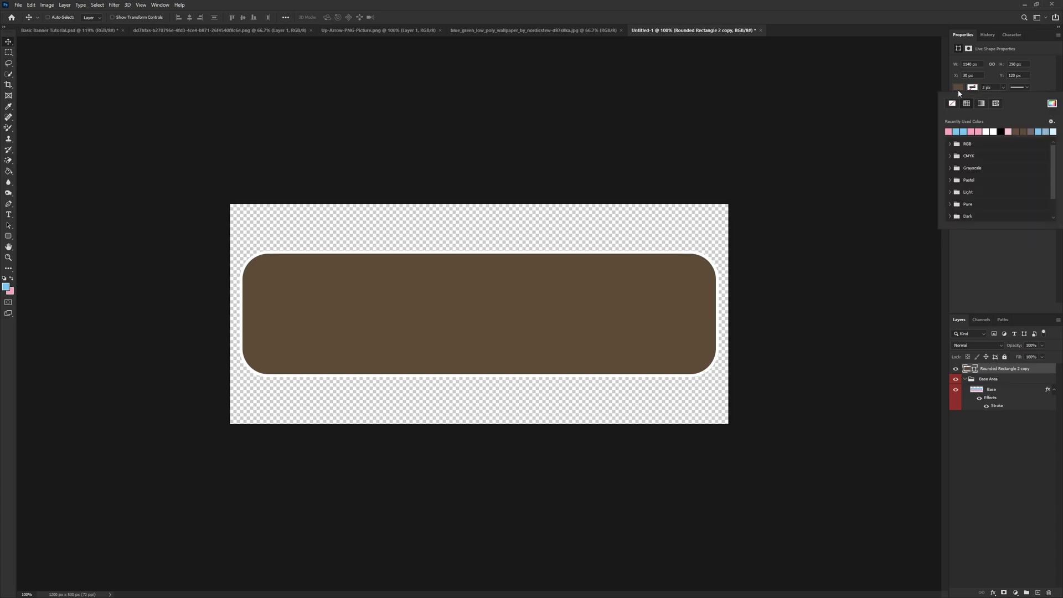
{"action": "left_click", "coordinate": [1052, 103]}
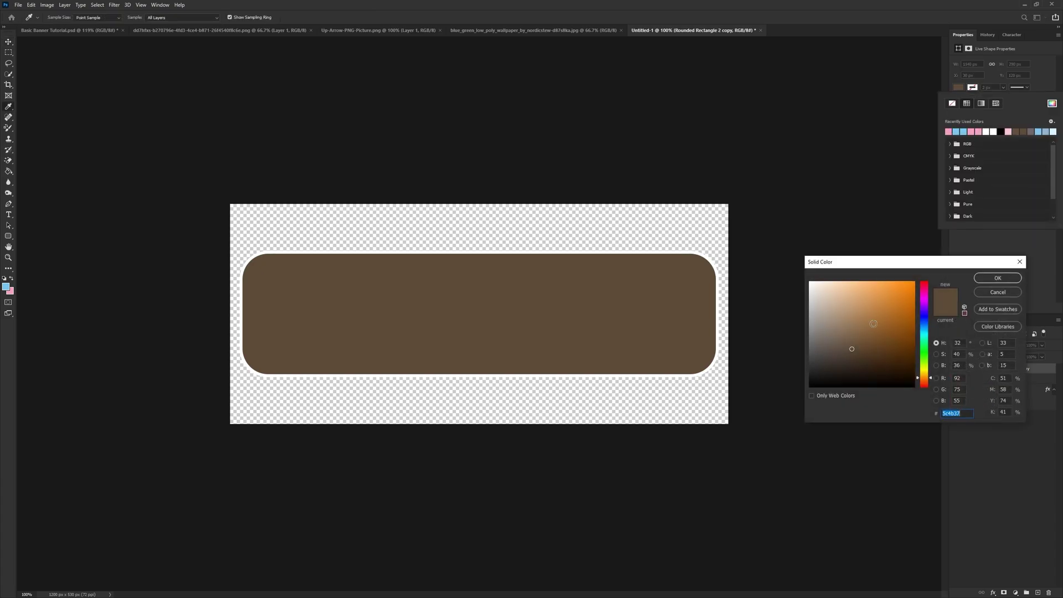
{"action": "left_click", "coordinate": [692, 229]}
{"action": "left_click", "coordinate": [994, 277]}
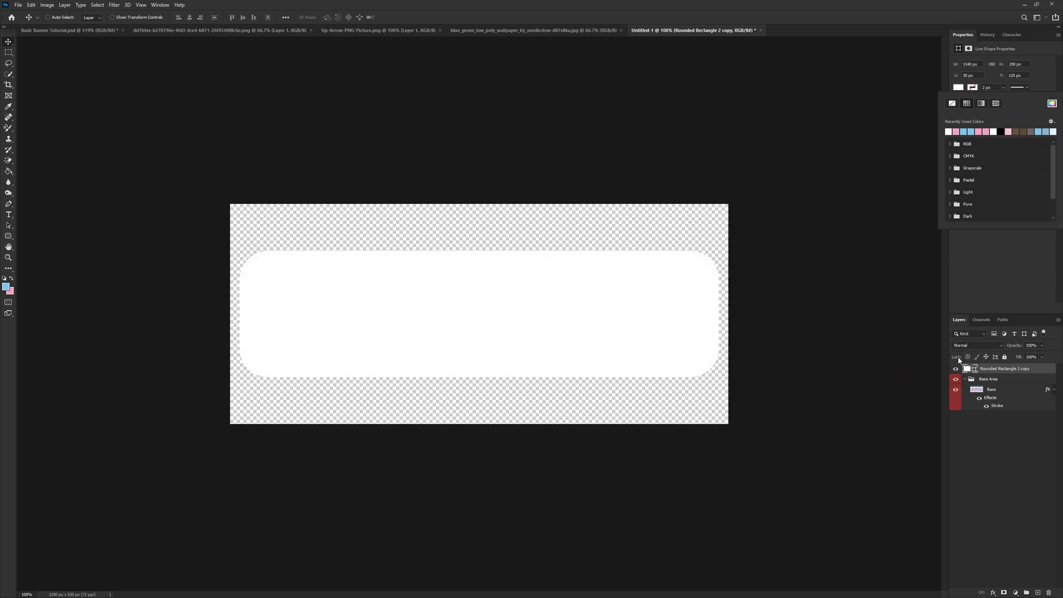
{"action": "left_click", "coordinate": [1017, 267]}
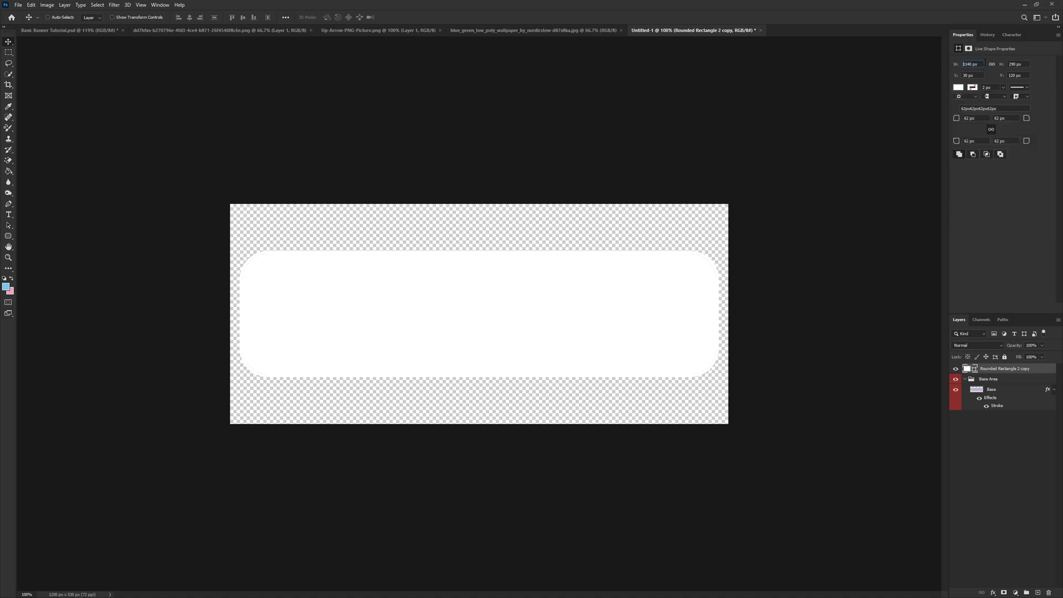
- Resize the rounded rectangle to W 820 px and H 250 px
{"action": "double_click", "coordinate": [984, 63]}
{"action": "type", "text": "820"}
{"action": "key", "text": "Return"}
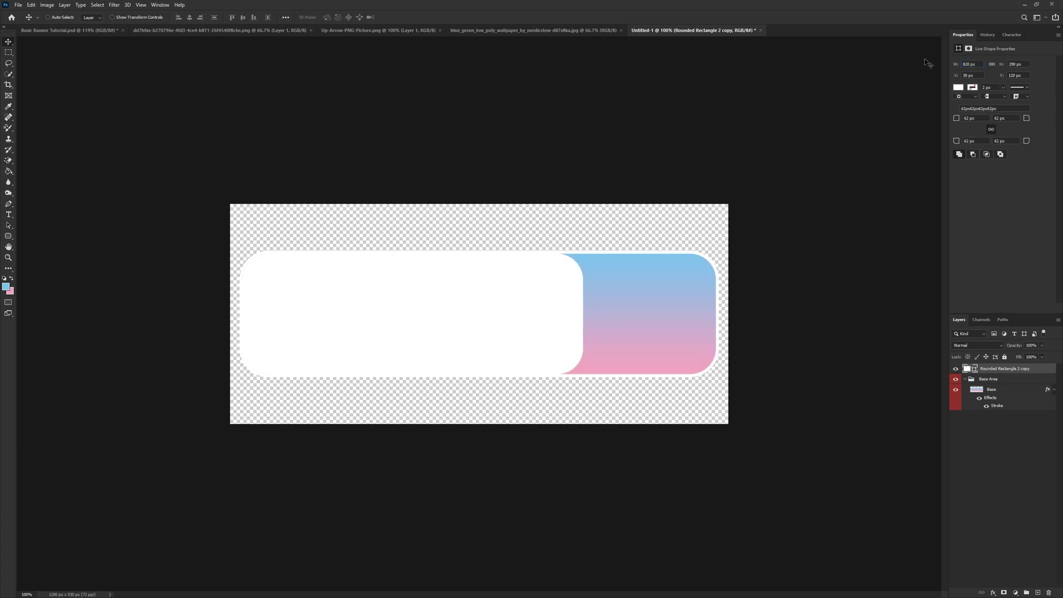
{"action": "double_click", "coordinate": [1024, 66]}
{"action": "type", "text": "250"}
{"action": "key", "text": "Return"}
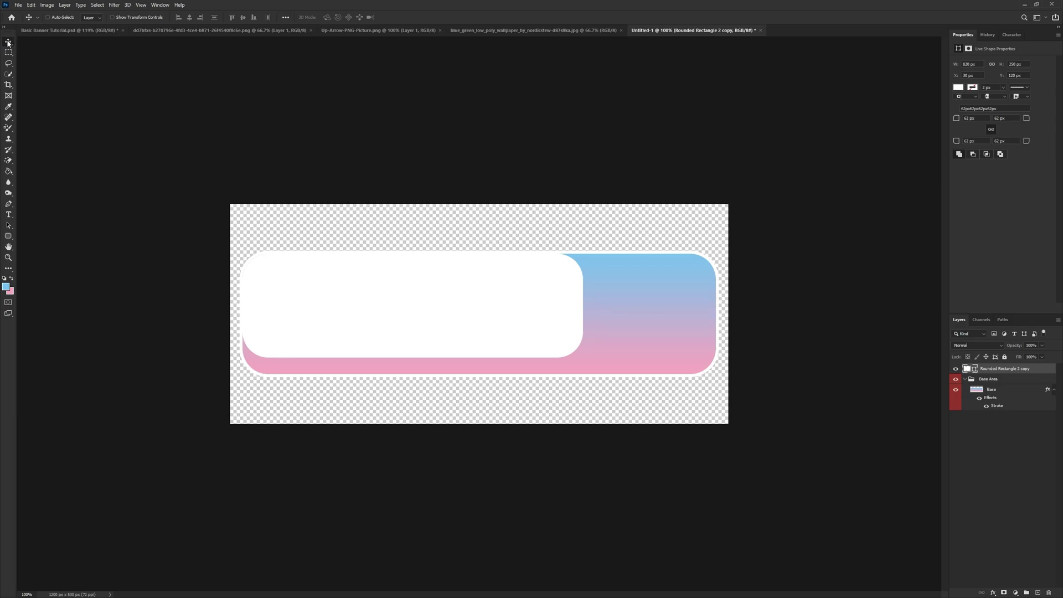
- Move the white rectangle over the right part of the gradient frame
{"action": "left_click_drag", "start_coordinate": [471, 299], "coordinate": [591, 307]}
{"action": "scroll", "coordinate": [593, 327], "scroll_direction": "down", "scroll_amount": 1}
{"action": "scroll", "coordinate": [593, 327], "scroll_direction": "up", "scroll_amount": 1}
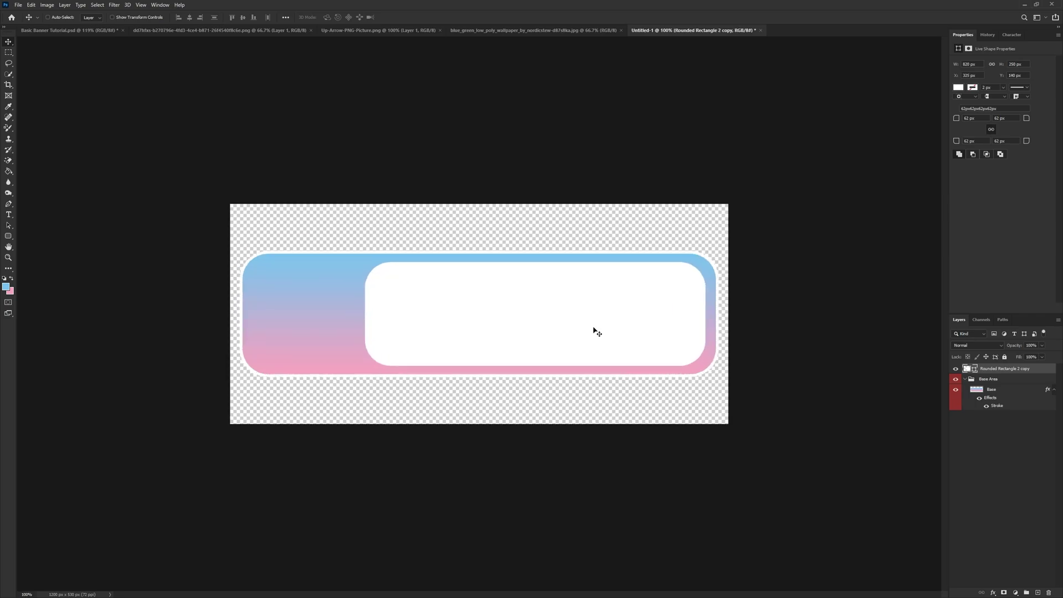
{"action": "scroll", "coordinate": [592, 335], "scroll_direction": "down", "scroll_amount": 1}
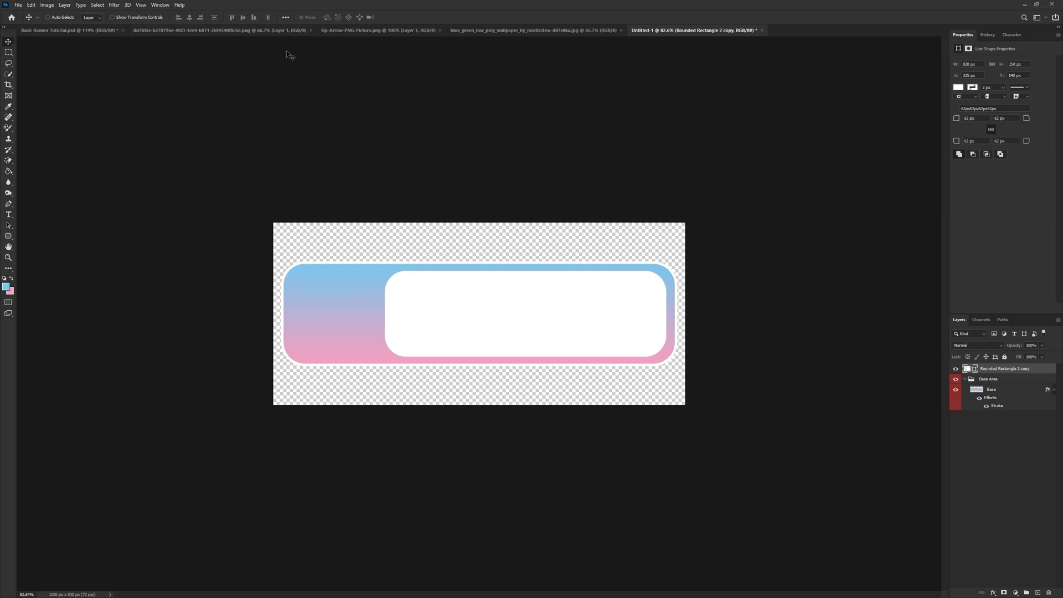
- Bring the anime character image into the banner's Base Area group and clip it to Base
{"action": "left_click", "coordinate": [225, 31]}
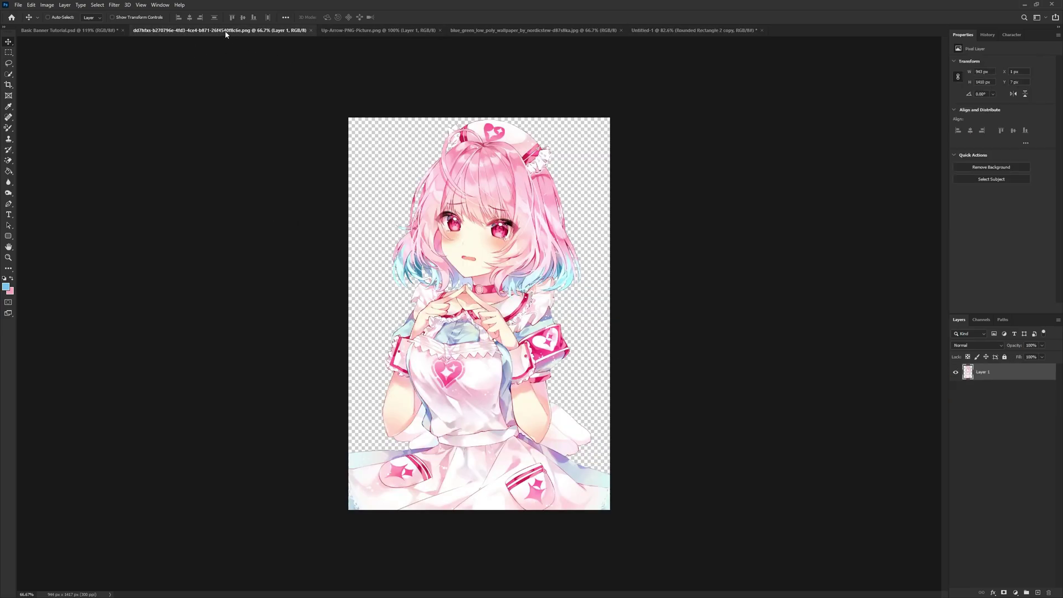
{"action": "left_click_drag", "start_coordinate": [454, 199], "coordinate": [347, 323]}
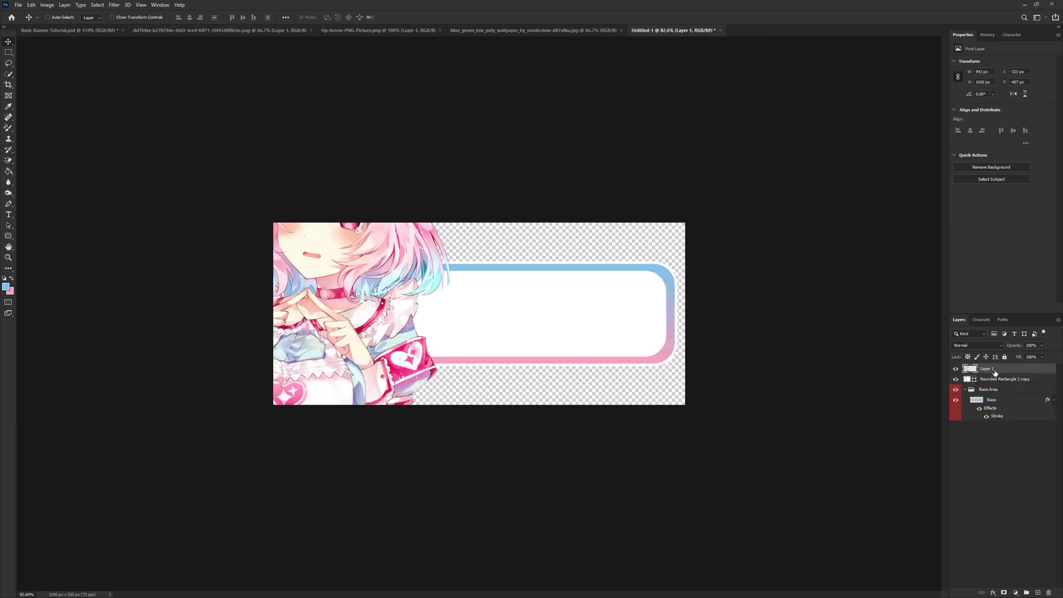
{"action": "left_click_drag", "start_coordinate": [994, 372], "coordinate": [994, 391]}
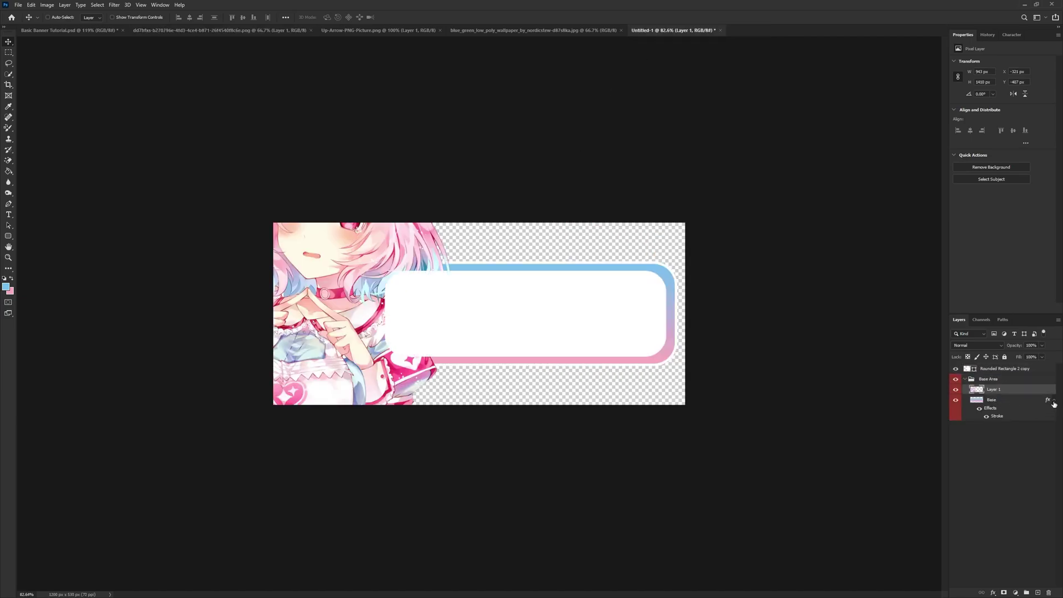
{"action": "left_click", "coordinate": [1053, 401]}
{"action": "left_click", "coordinate": [994, 394], "text": "alt"}
{"action": "left_click", "coordinate": [976, 400], "text": "alt"}
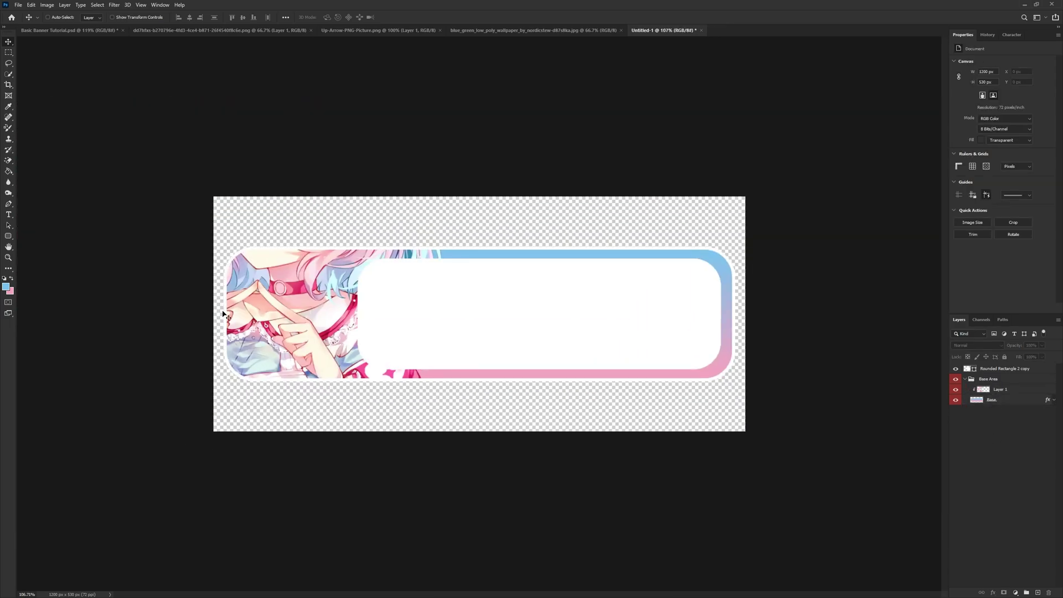
{"action": "key", "text": "ctrl+0"}
- Release and re-apply the character image's clipping mask to the Base shape
{"action": "left_click", "coordinate": [1005, 391]}
{"action": "left_click", "coordinate": [1005, 393], "text": "alt"}
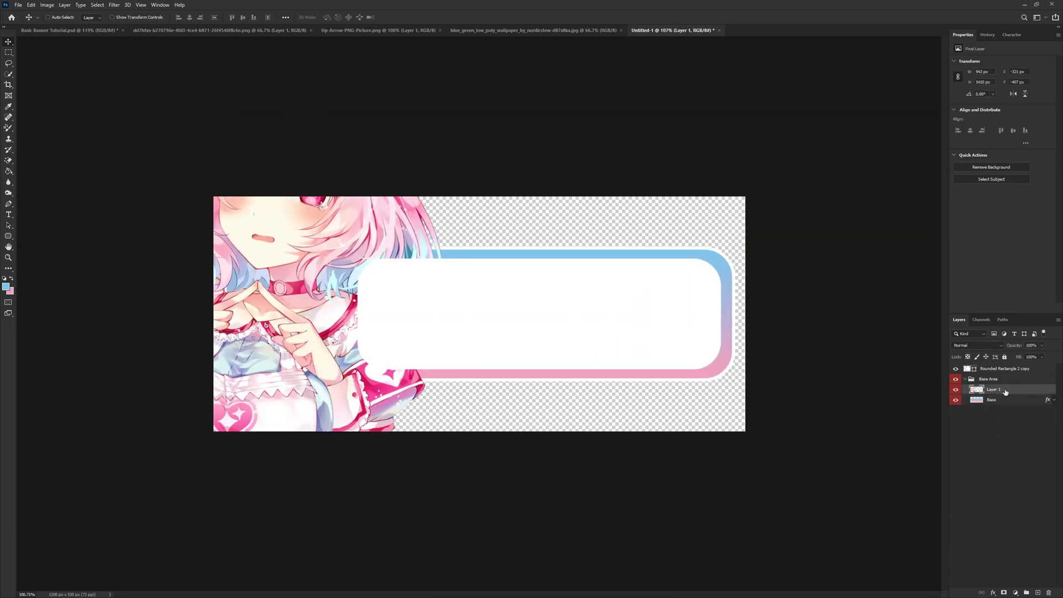
{"action": "right_click", "coordinate": [1005, 391]}
{"action": "left_click", "coordinate": [1012, 200]}
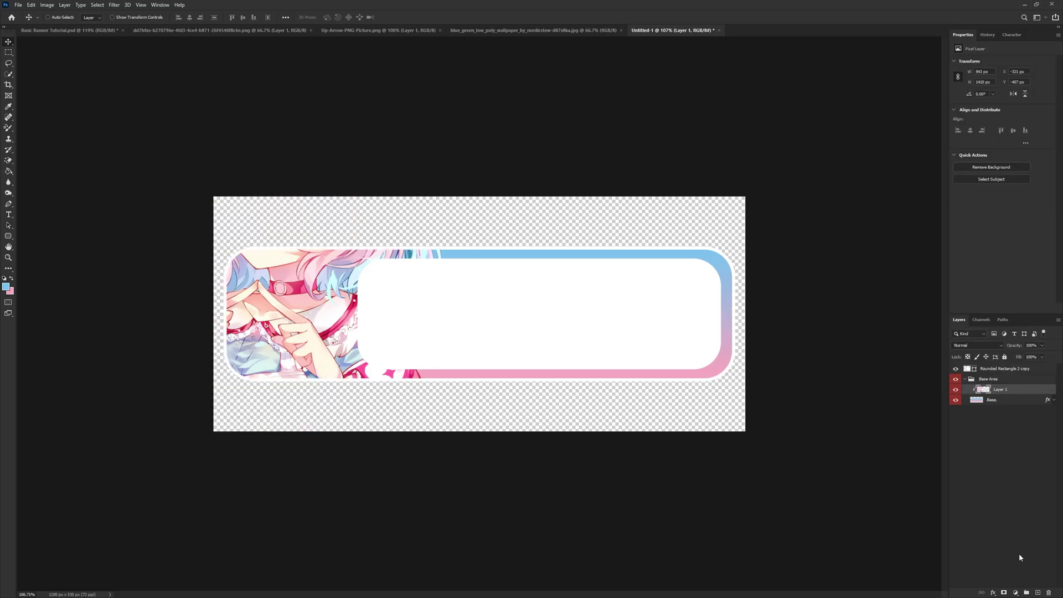
{"action": "left_click", "coordinate": [1014, 530]}
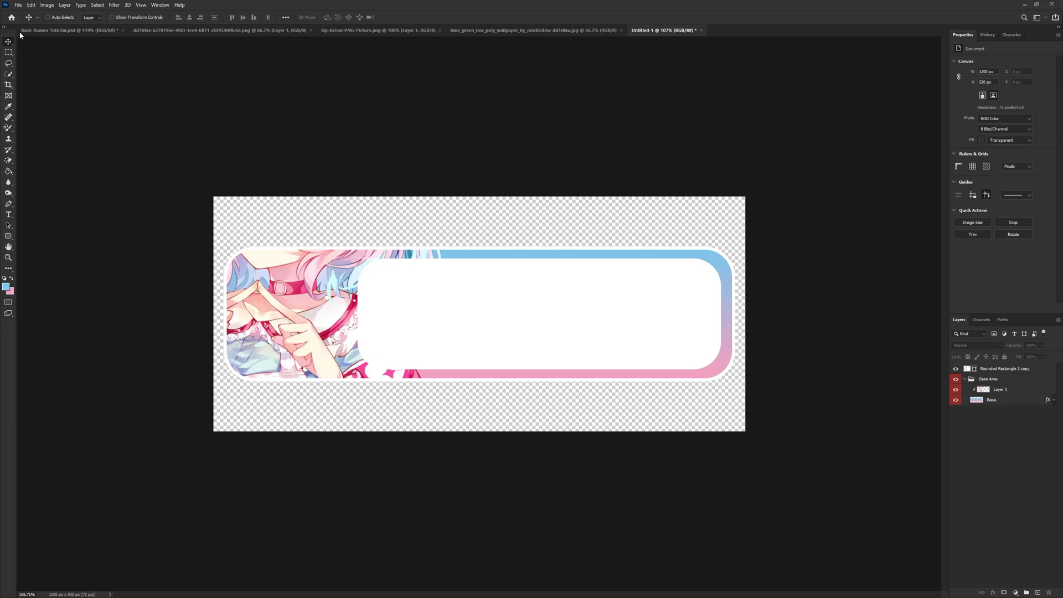
- Check the Edit menu, then begin renaming the girl's image layer
{"action": "left_click", "coordinate": [18, 5]}
{"action": "mouse_move", "coordinate": [29, 5]}
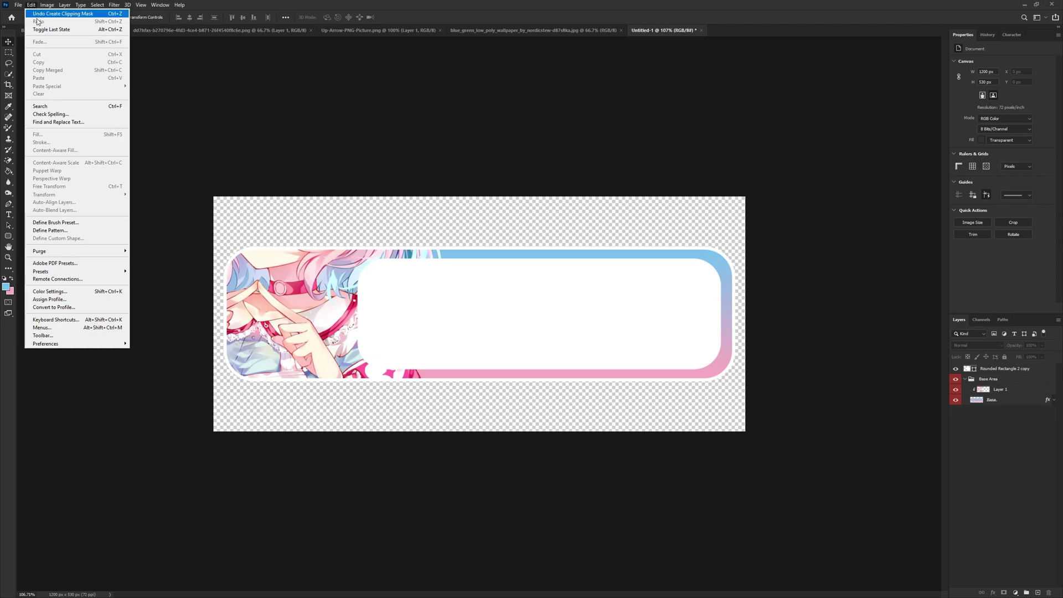
{"action": "left_click", "coordinate": [372, 4]}
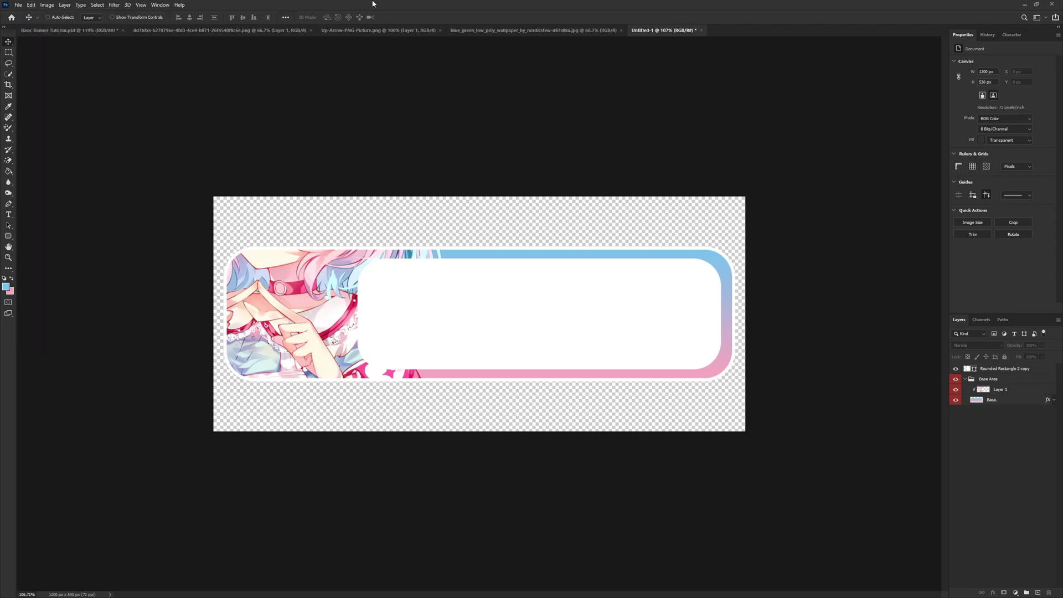
{"action": "left_click", "coordinate": [1015, 392]}
{"action": "double_click", "coordinate": [1006, 390]}
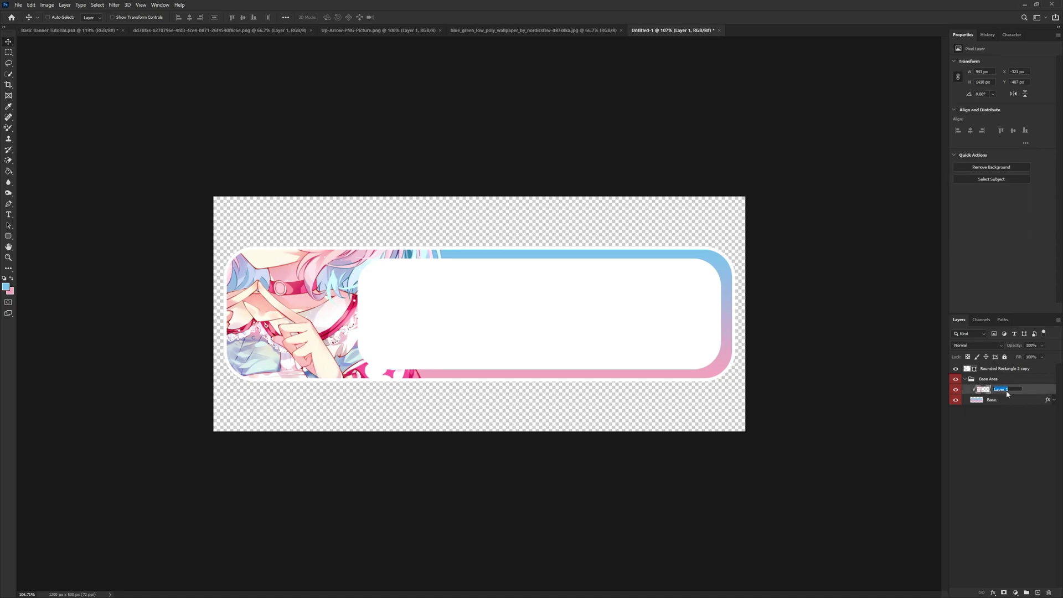
- Name the layer Model, then scale and move it so her face fills the frame's left end
{"action": "type", "text": "Model"}
{"action": "key", "text": "Return"}
{"action": "key", "text": "ctrl+t"}
{"action": "key", "text": "ctrl+0"}
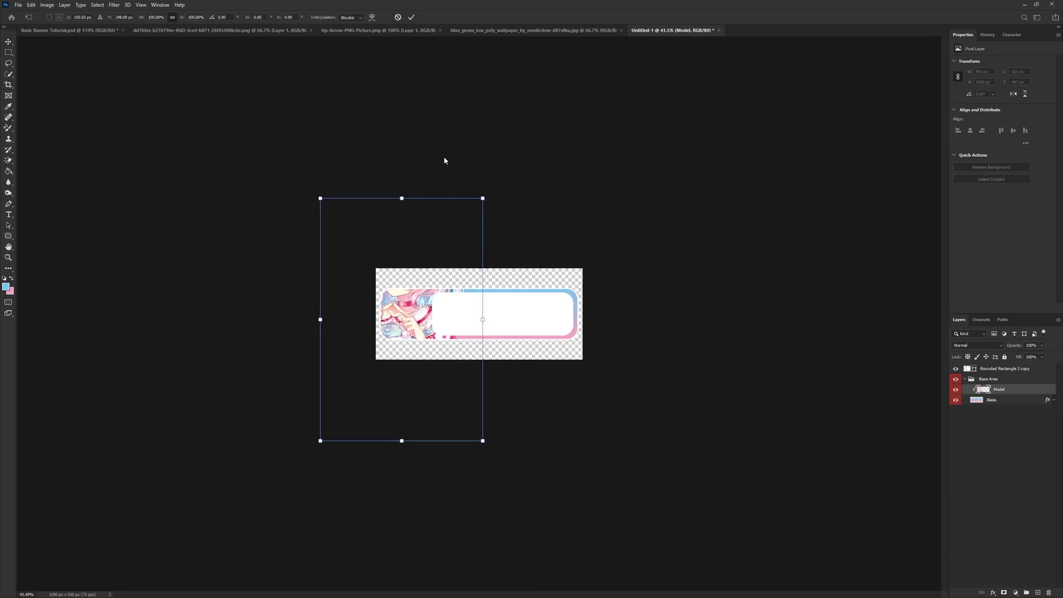
{"action": "left_click_drag", "start_coordinate": [483, 197], "coordinate": [428, 327]}
{"action": "key", "text": "ctrl+0"}
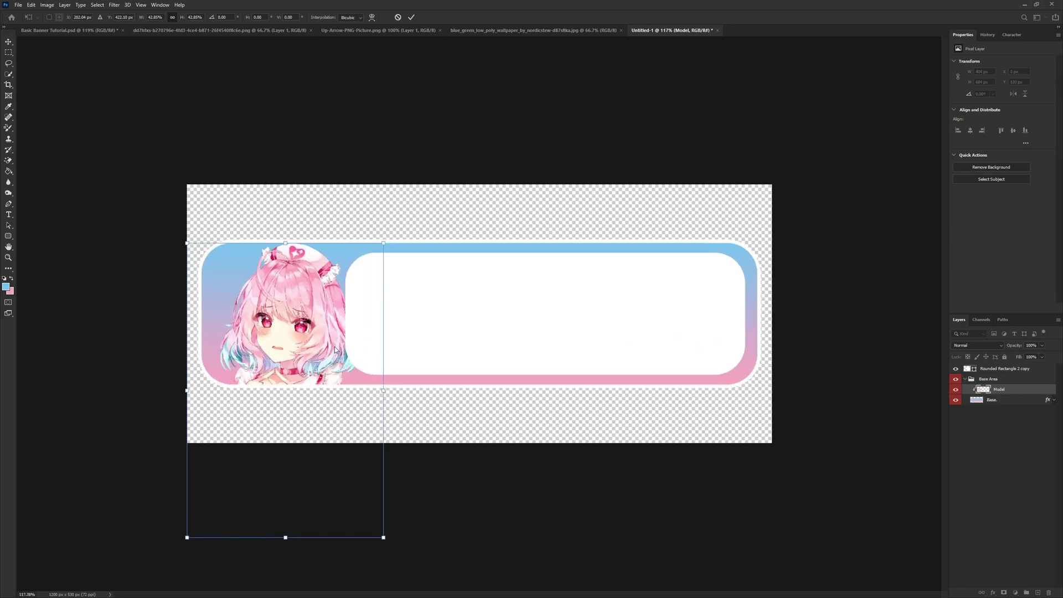
{"action": "left_click_drag", "start_coordinate": [335, 349], "coordinate": [321, 349]}
{"action": "left_click_drag", "start_coordinate": [367, 240], "coordinate": [427, 202]}
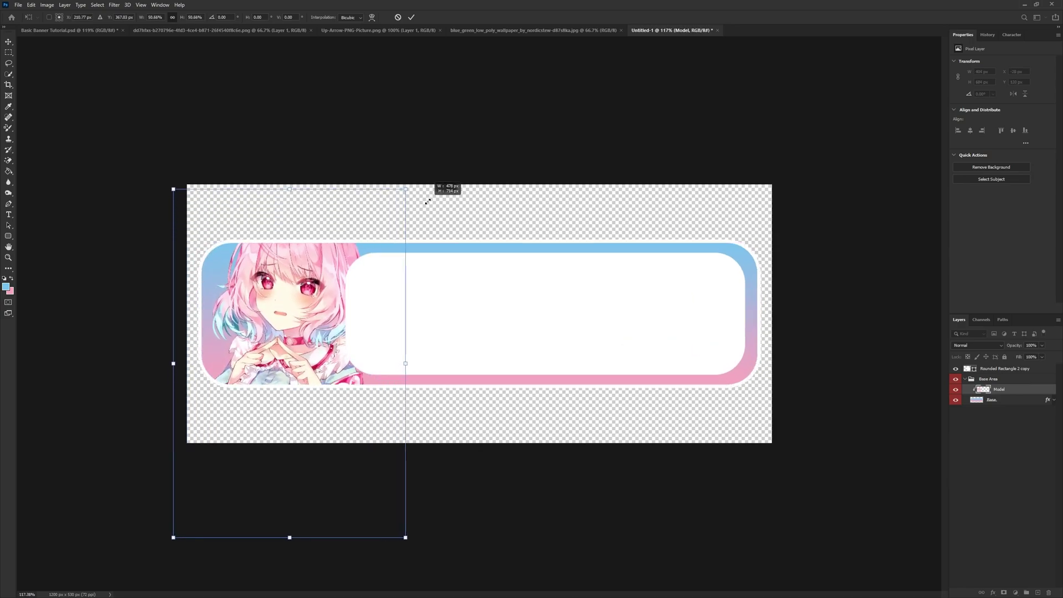
{"action": "left_click_drag", "start_coordinate": [354, 316], "coordinate": [338, 350]}
{"action": "left_click", "coordinate": [411, 17]}
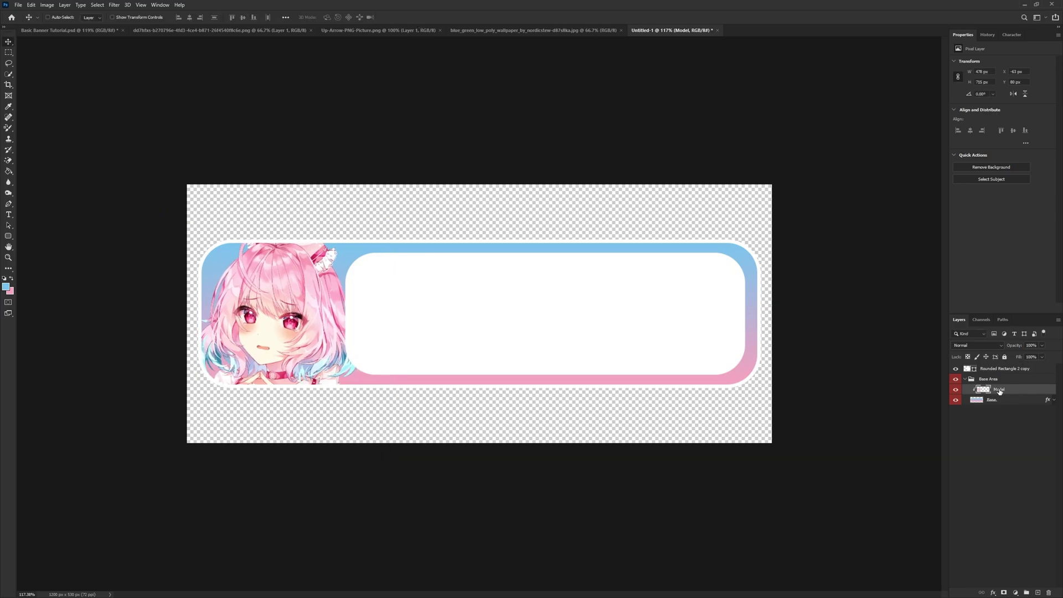
- Add a Drop Shadow layer style to the Model image layer
{"action": "right_click", "coordinate": [999, 389]}
{"action": "left_click", "coordinate": [820, 370]}
{"action": "left_click", "coordinate": [623, 451]}
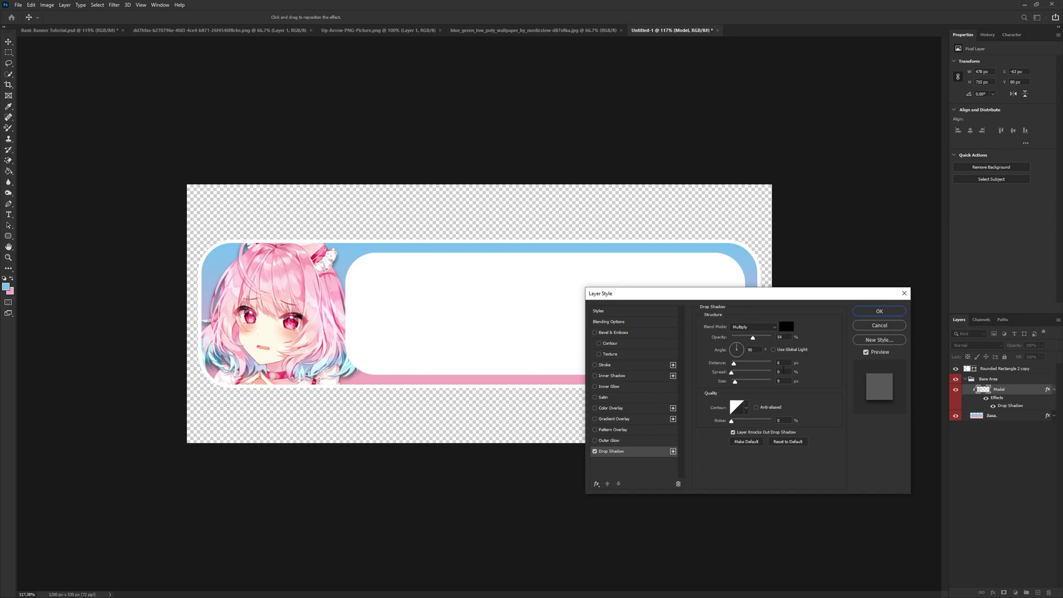
{"action": "left_click", "coordinate": [869, 312]}
{"action": "left_click", "coordinate": [1053, 389]}
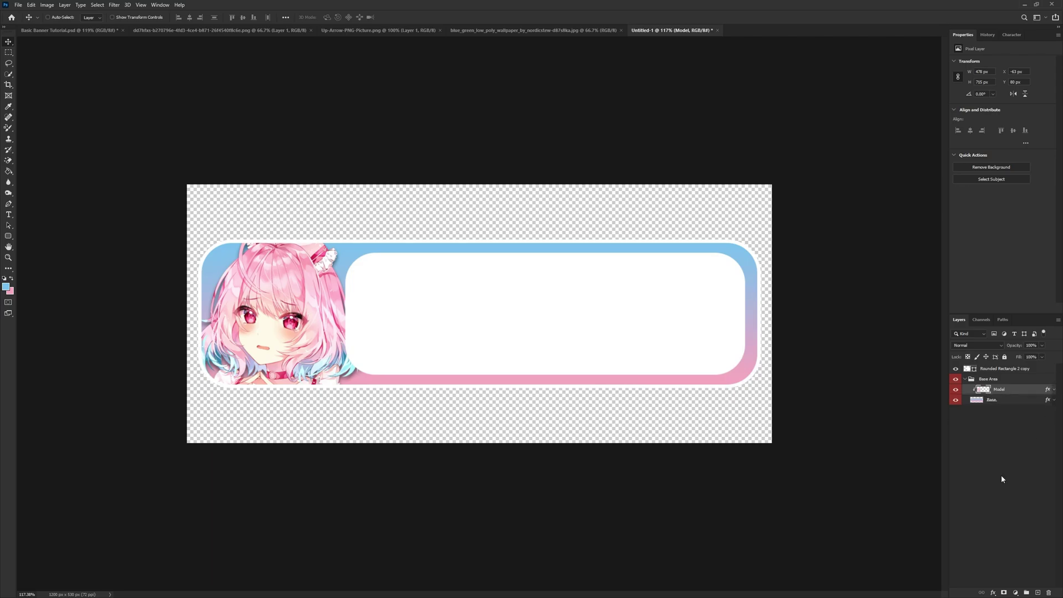
- Group the white rounded rectangle into a blue-labelled group named Text Area
{"action": "left_click", "coordinate": [965, 378]}
{"action": "left_click", "coordinate": [1011, 368]}
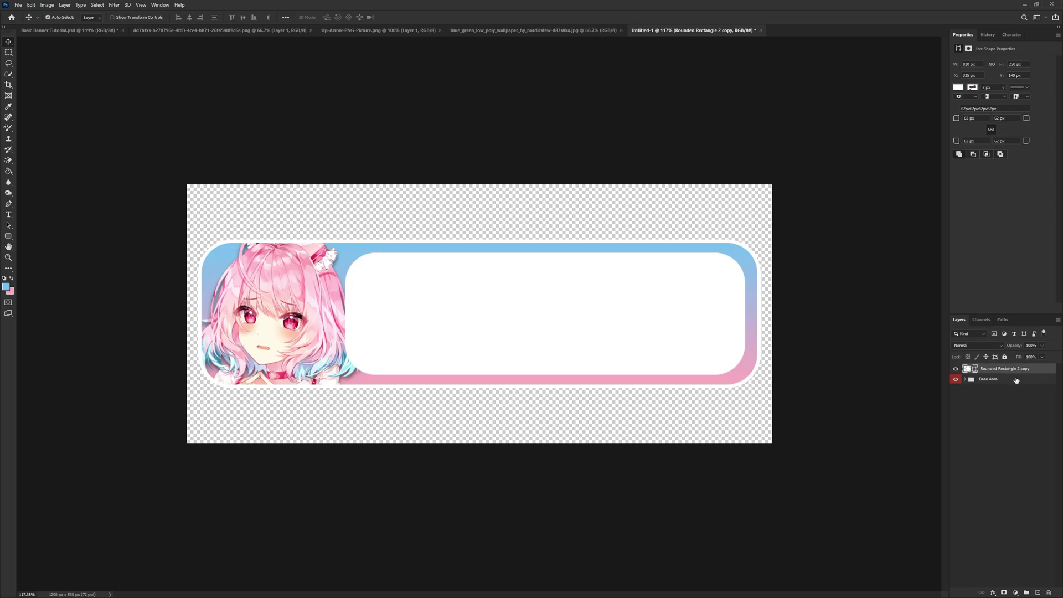
{"action": "key", "text": "ctrl+g"}
{"action": "right_click", "coordinate": [955, 369]}
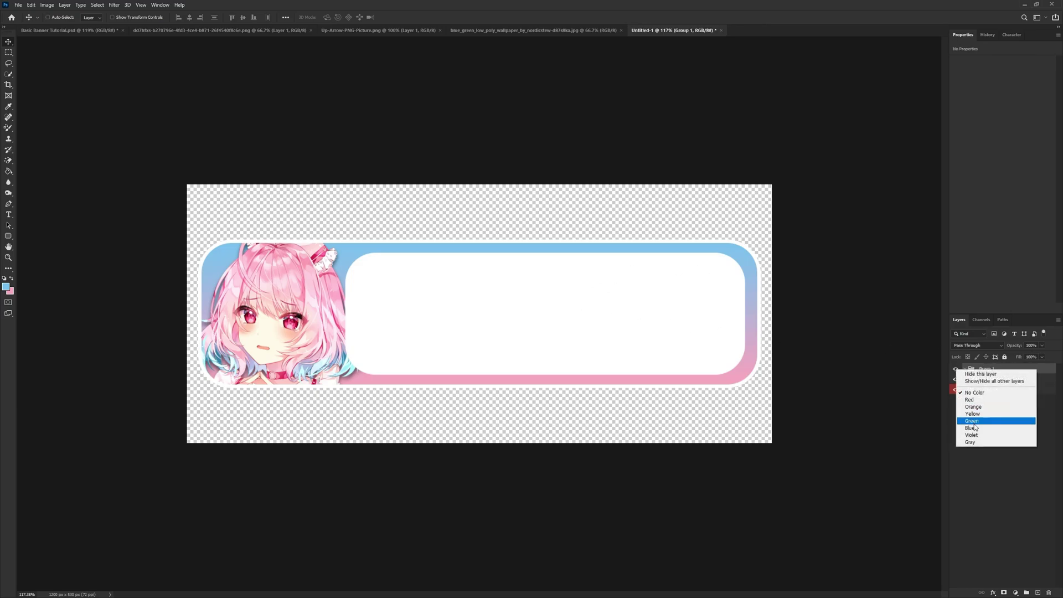
{"action": "left_click", "coordinate": [973, 428]}
{"action": "double_click", "coordinate": [986, 369]}
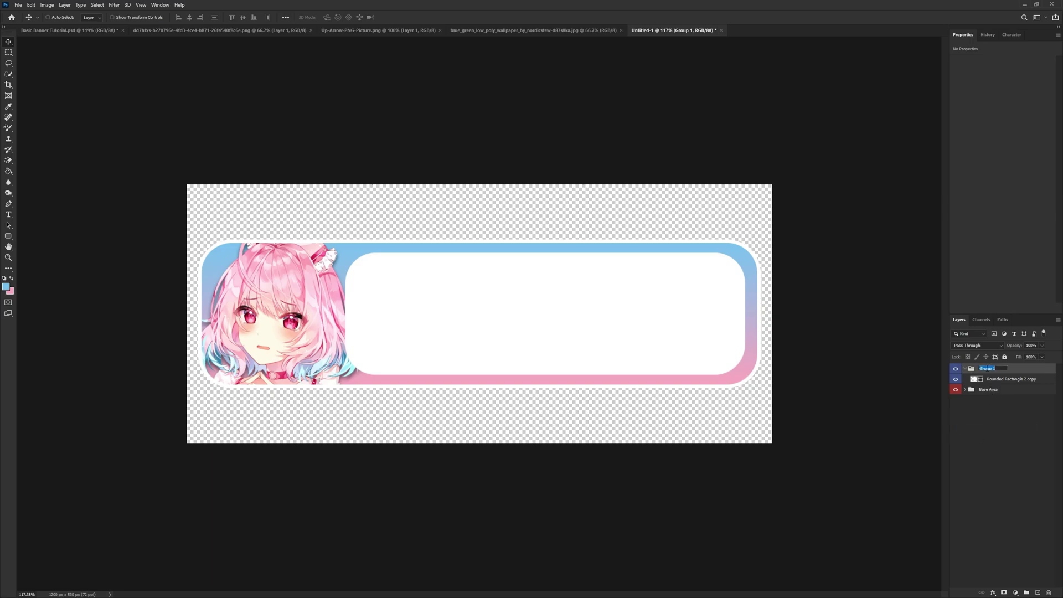
{"action": "type", "text": "Text Area"}
{"action": "key", "text": "Return"}
- Rename the white rounded rectangle layer to Base
{"action": "double_click", "coordinate": [996, 379]}
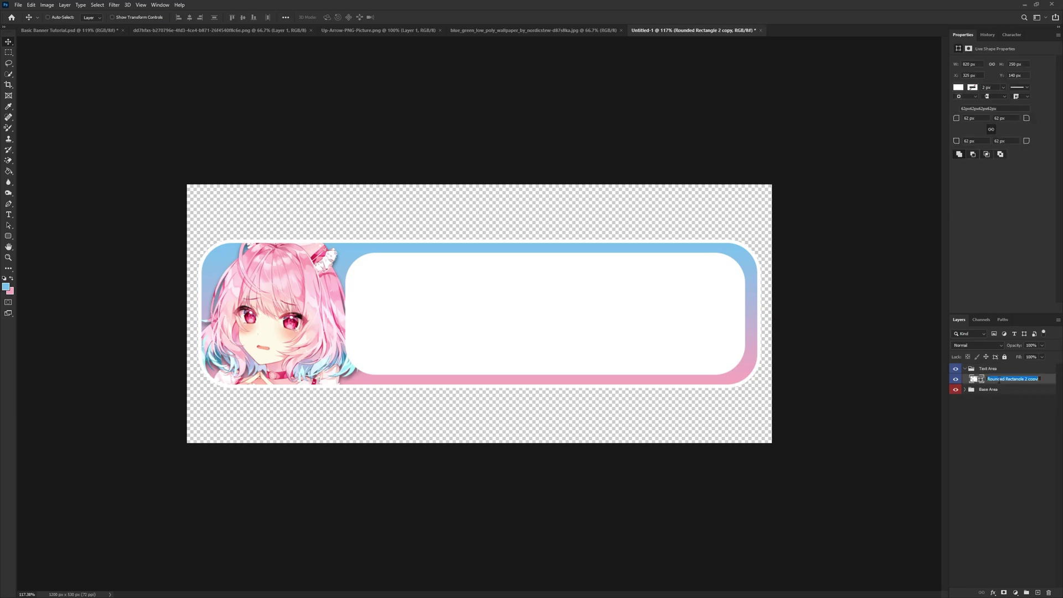
{"action": "type", "text": "Base"}
{"action": "key", "text": "Return"}
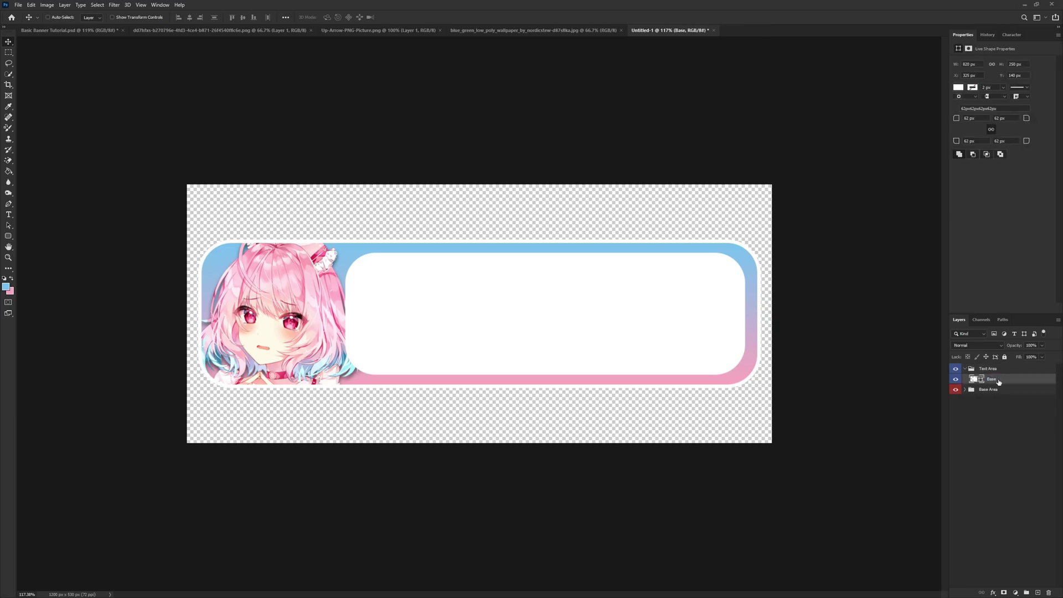
{"action": "right_click", "coordinate": [999, 381]}
- Give the Base box a 3 px Stroke in light blue daf5ff
{"action": "key", "text": "Escape"}
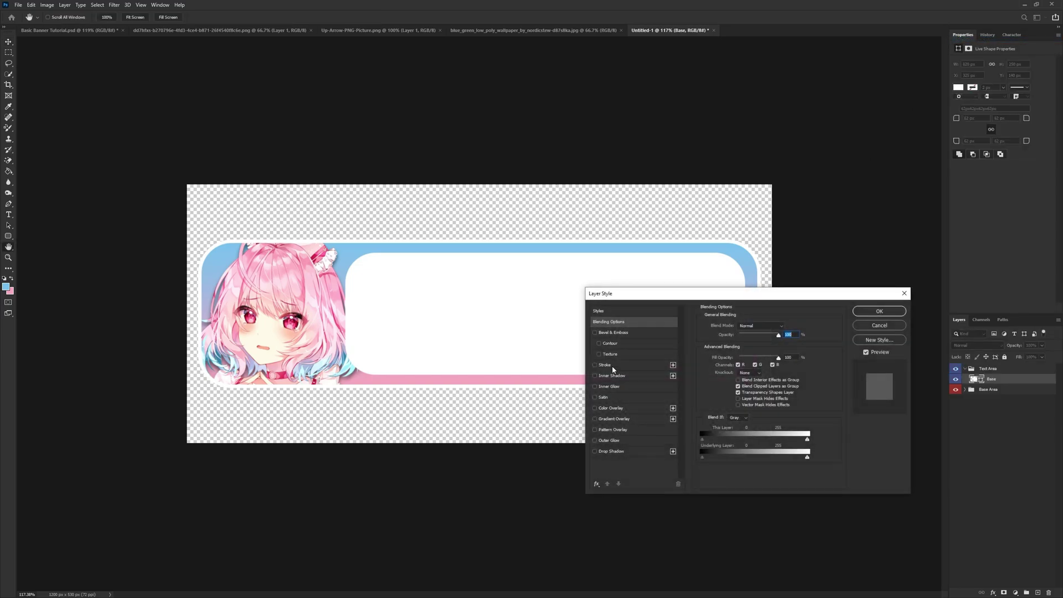
{"action": "left_click", "coordinate": [612, 366]}
{"action": "left_click", "coordinate": [726, 386]}
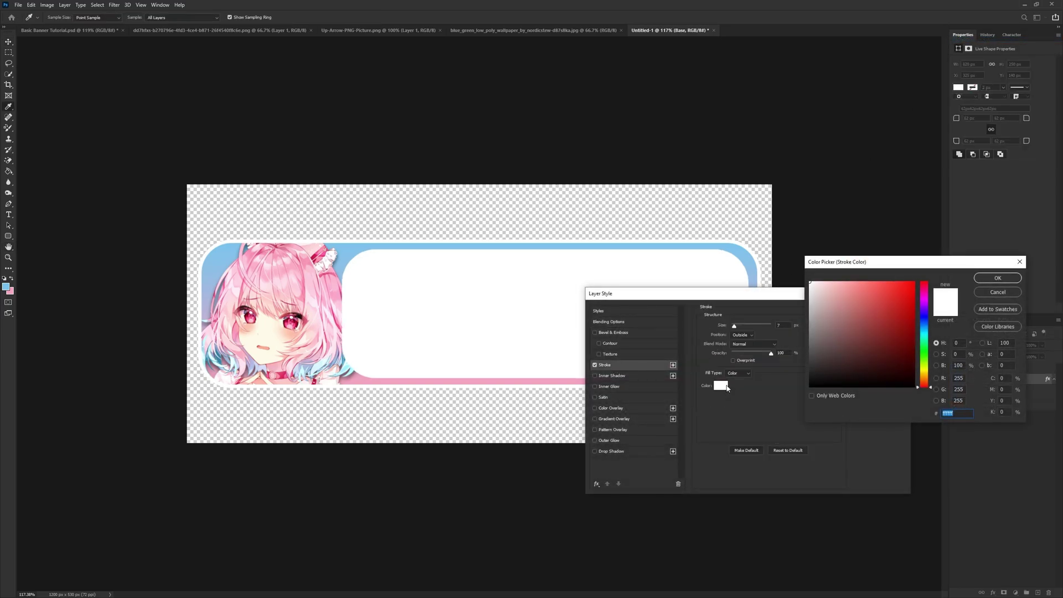
{"action": "type", "text": "daf5ff"}
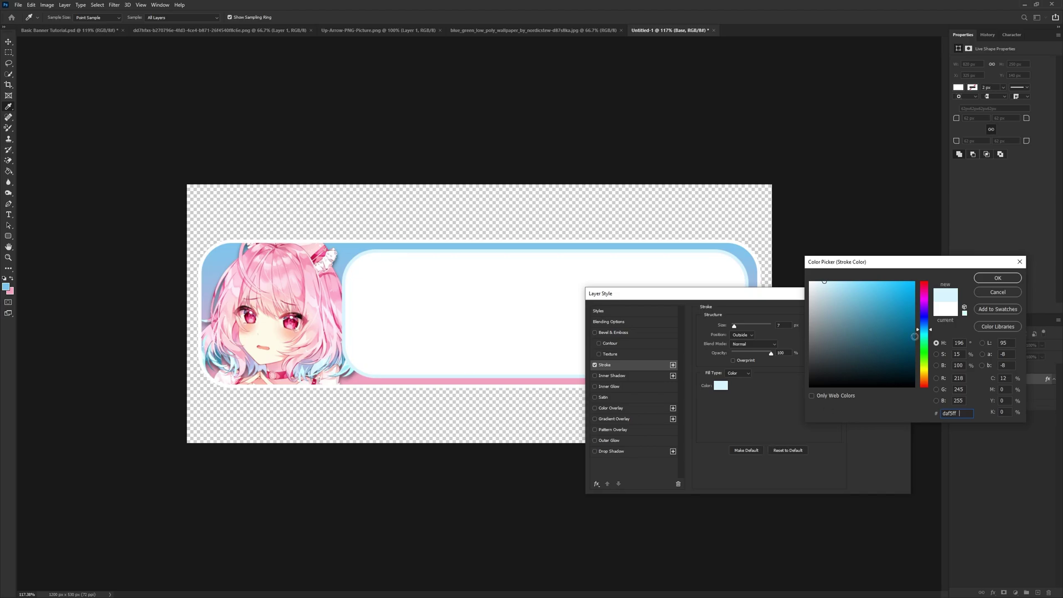
{"action": "left_click", "coordinate": [996, 278]}
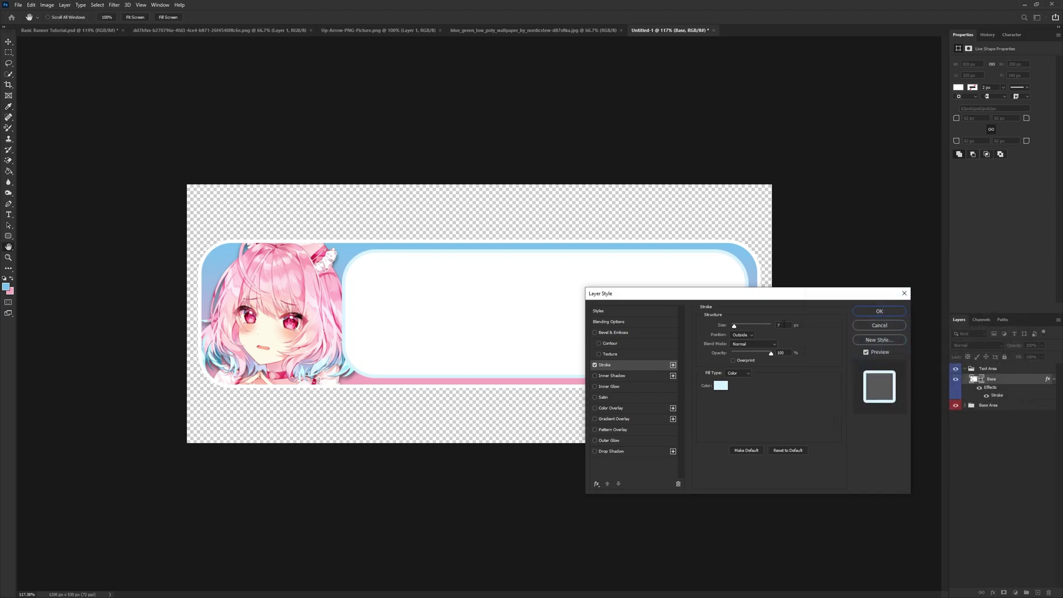
{"action": "left_click_drag", "start_coordinate": [721, 326], "coordinate": [718, 327]}
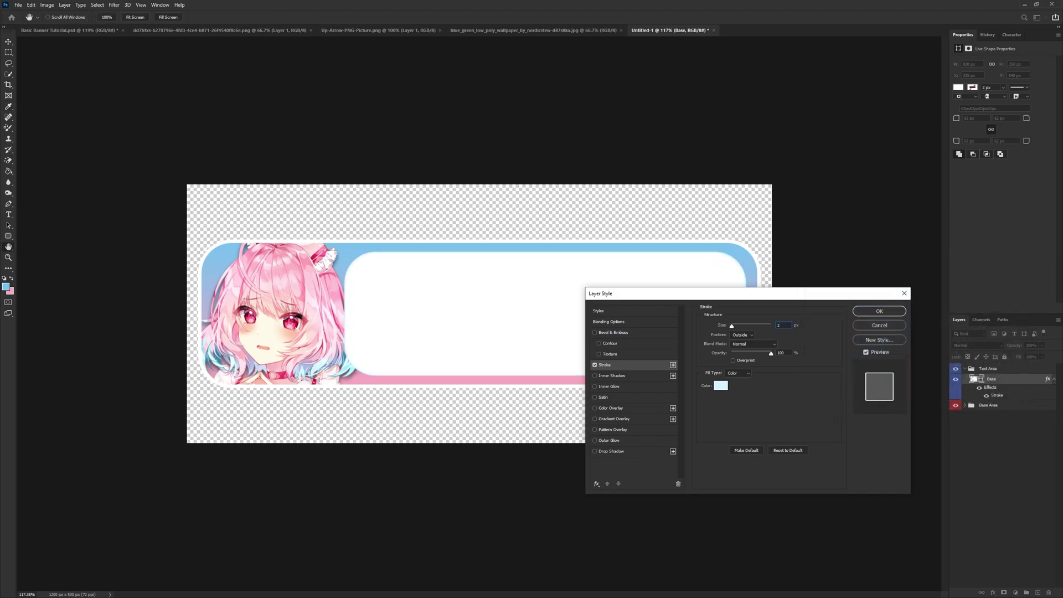
{"action": "key", "text": "Up"}
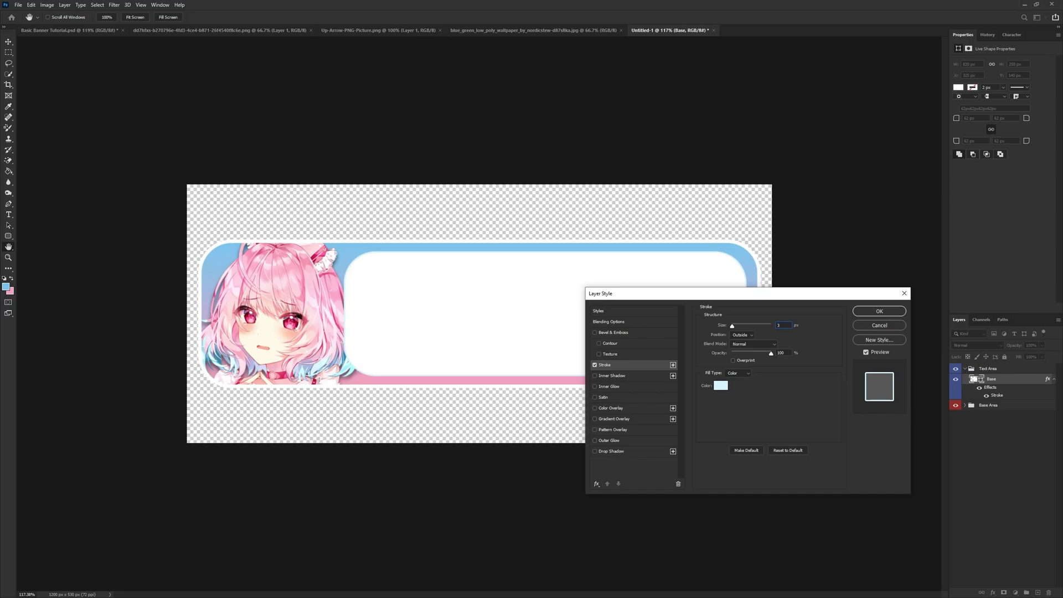
- Add an Inner Shadow at 77% opacity with distance 3 and apply the style
{"action": "left_click", "coordinate": [623, 376]}
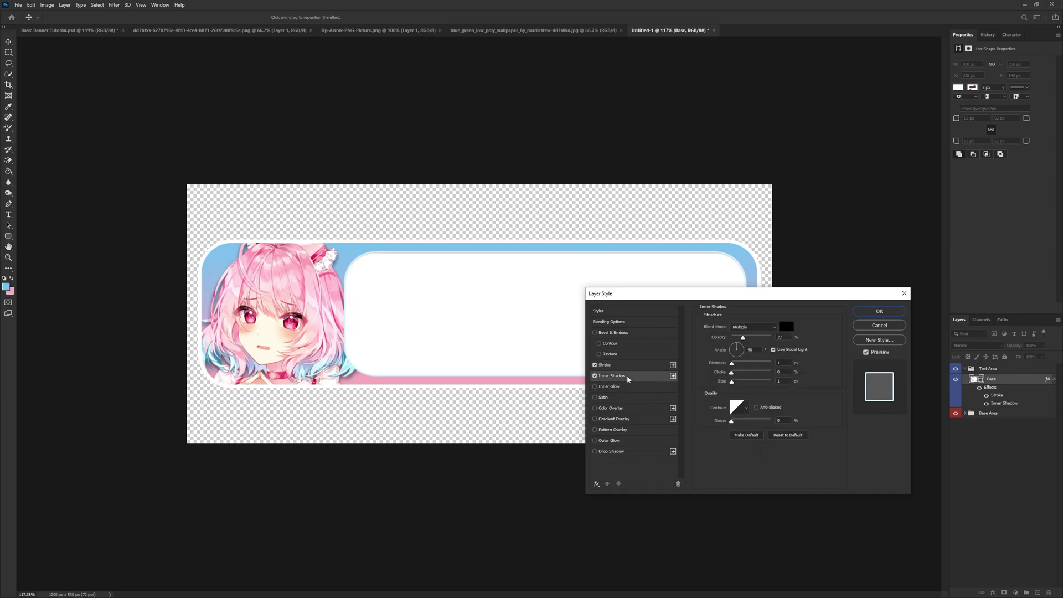
{"action": "left_click", "coordinate": [780, 337]}
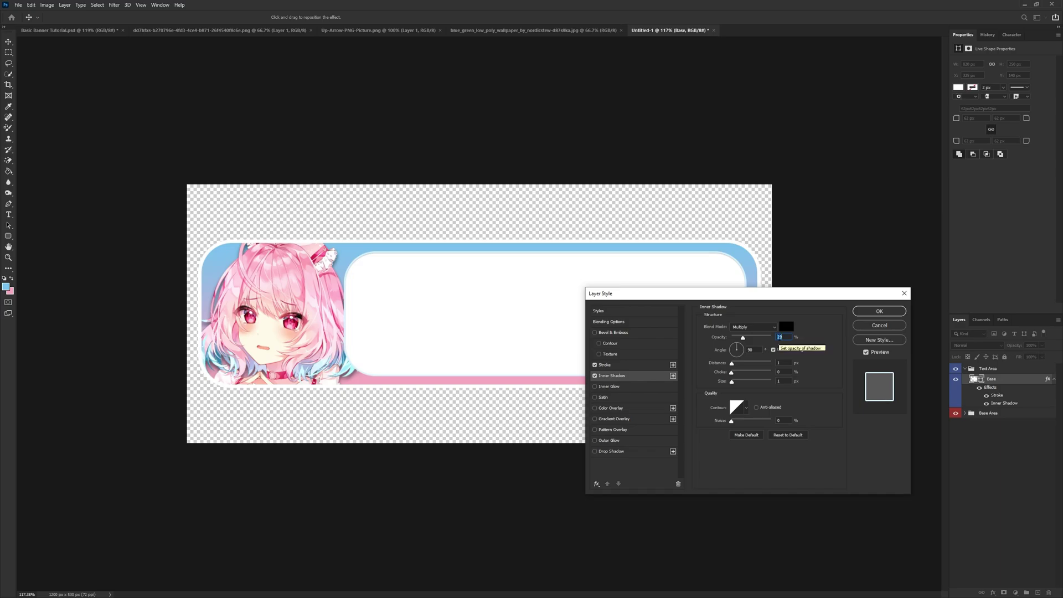
{"action": "type", "text": "77"}
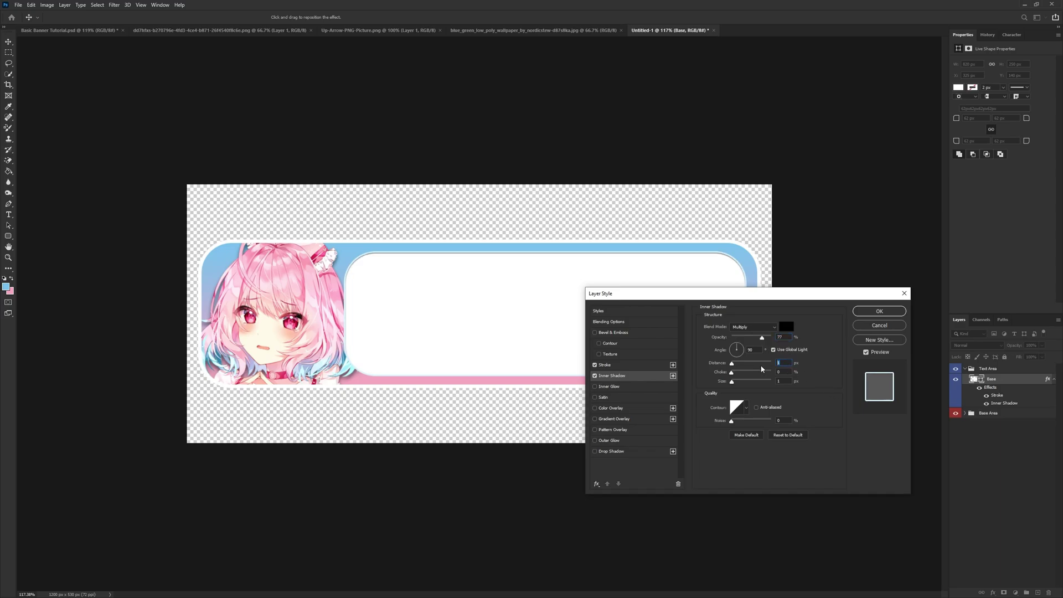
{"action": "left_click", "coordinate": [780, 362]}
{"action": "type", "text": "0"}
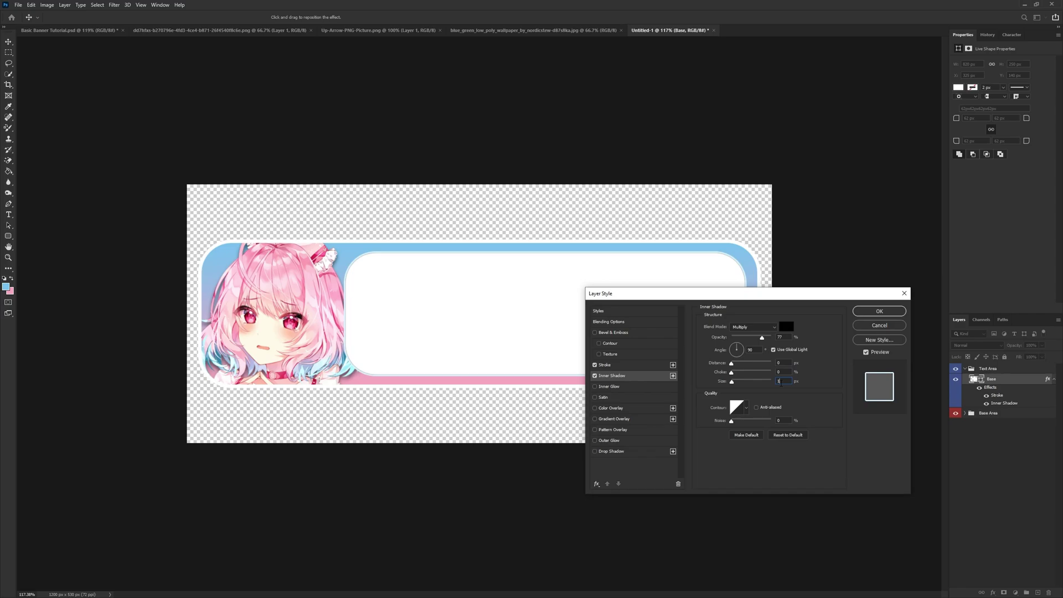
{"action": "type", "text": "3"}
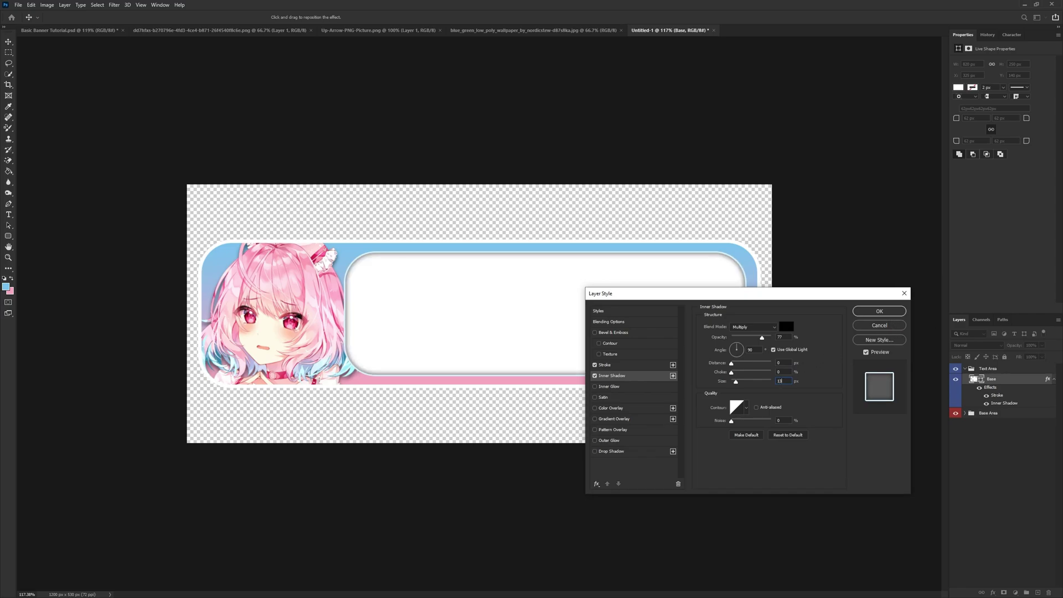
{"action": "left_click", "coordinate": [879, 312]}
- Bring the grey up-arrow image into the banner over the white box
{"action": "left_click", "coordinate": [1052, 380]}
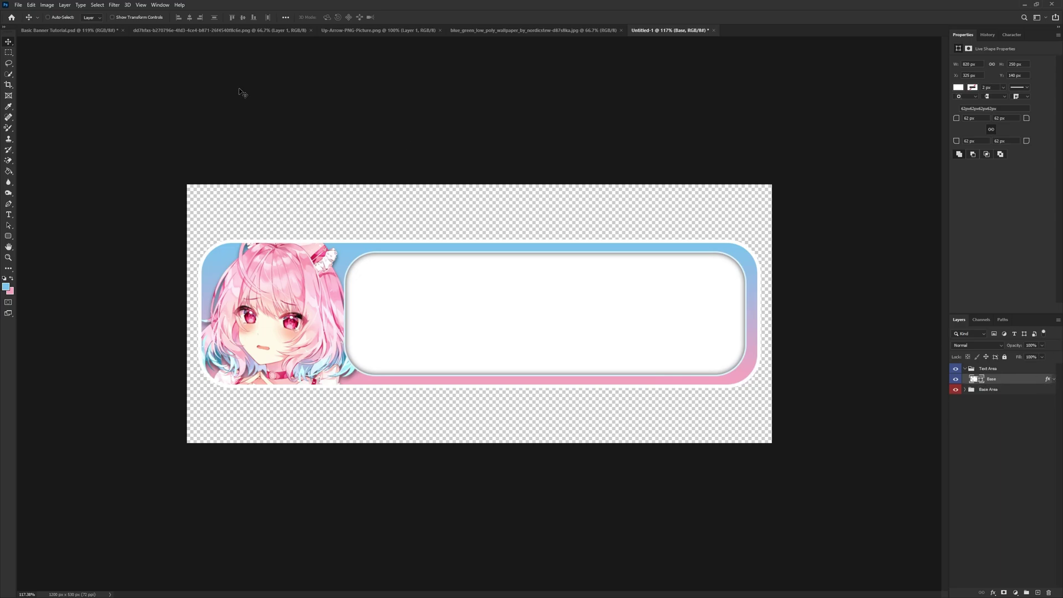
{"action": "left_click", "coordinate": [346, 31]}
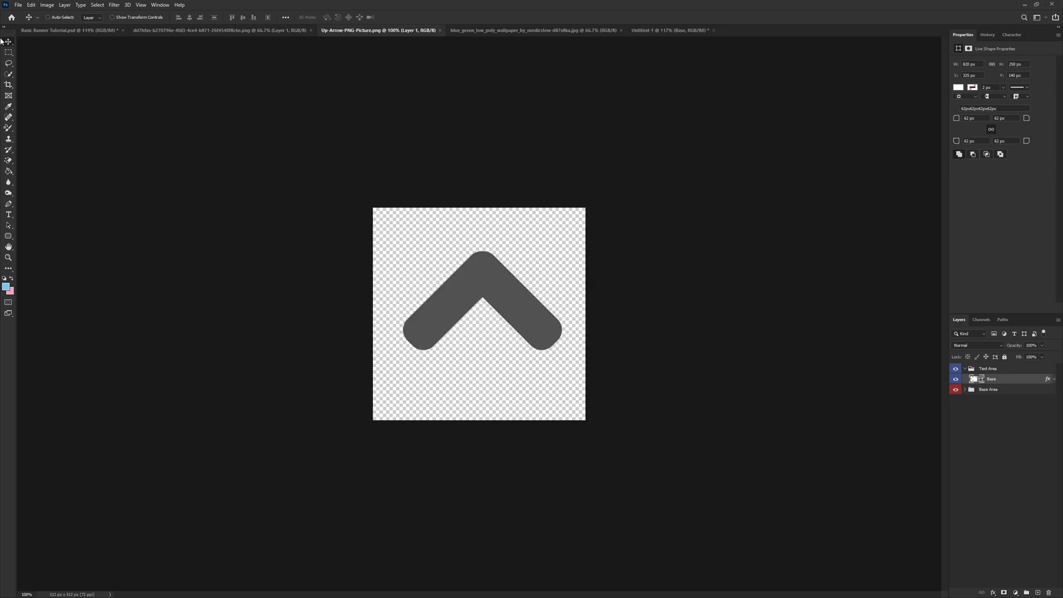
{"action": "left_click_drag", "start_coordinate": [449, 260], "coordinate": [546, 309]}
{"action": "left_click", "coordinate": [533, 30]}
- Bring the polygon wallpaper into the banner and name its layer Overlay
{"action": "left_click_drag", "start_coordinate": [442, 242], "coordinate": [615, 198]}
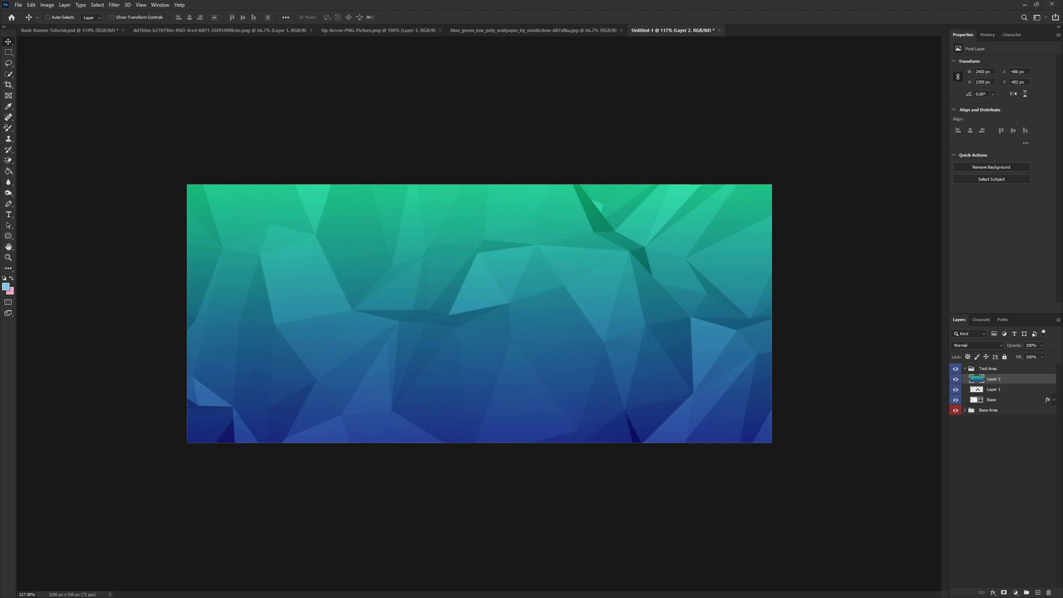
{"action": "double_click", "coordinate": [994, 379]}
{"action": "type", "text": "C"}
{"action": "type", "text": "verlay"}
{"action": "key", "text": "Return"}
- Hide the Overlay layer, then rotate the arrow -45° and move it up and left
{"action": "left_click", "coordinate": [956, 379]}
{"action": "left_click", "coordinate": [992, 390]}
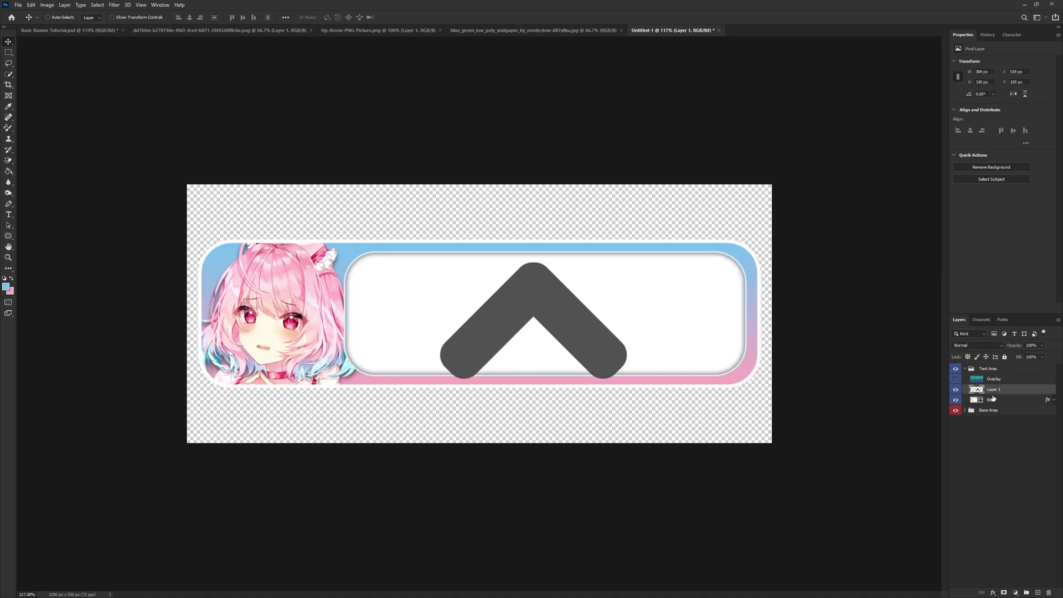
{"action": "key", "text": "ctrl+t"}
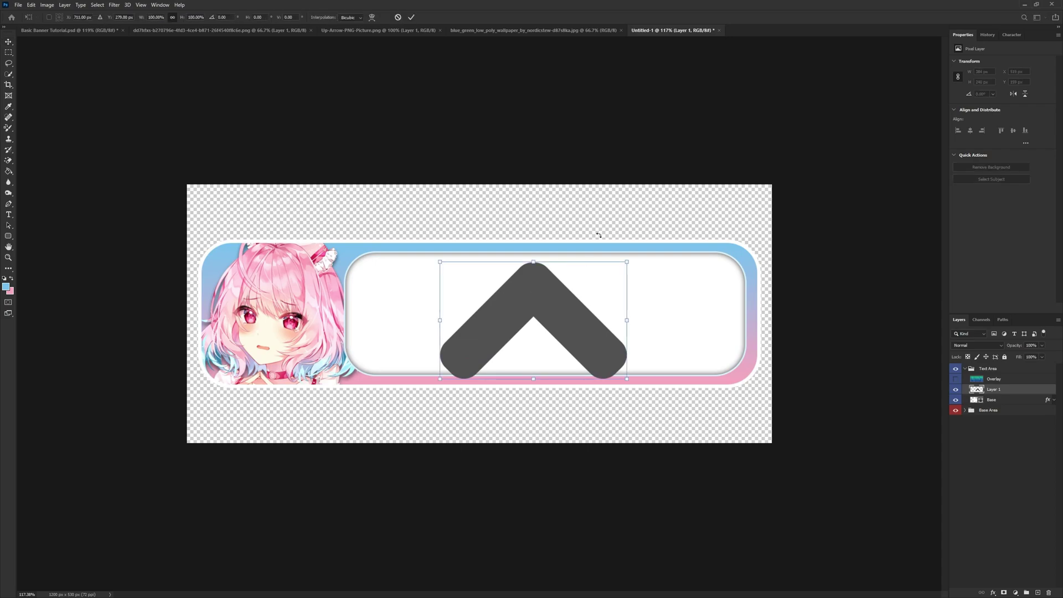
{"action": "left_click_drag", "start_coordinate": [638, 243], "coordinate": [550, 213]}
{"action": "left_click_drag", "start_coordinate": [531, 331], "coordinate": [449, 314]}
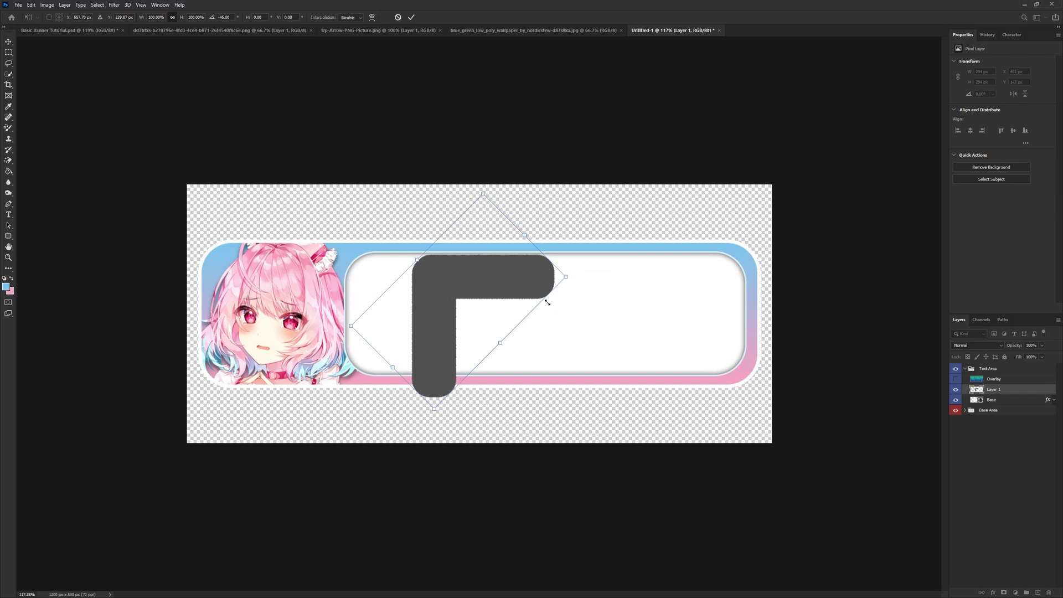
{"action": "left_click", "coordinate": [416, 18]}
- Shrink the L shape to about 34 px and set it in the box's top-left corner
{"action": "scroll", "coordinate": [260, 218], "scroll_direction": "up", "scroll_amount": 3}
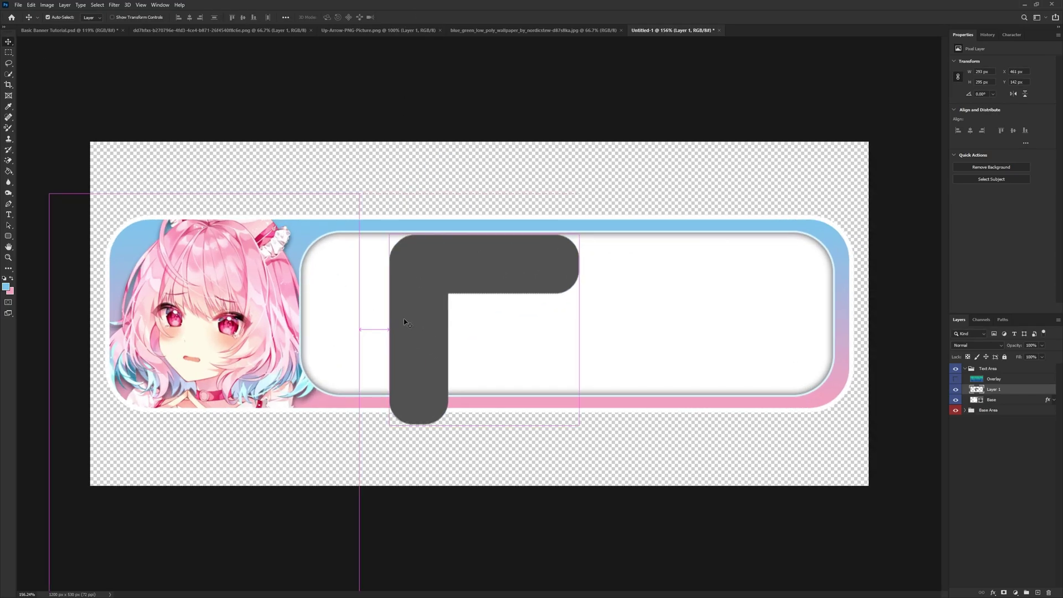
{"action": "key", "text": "ctrl+t"}
{"action": "left_click_drag", "start_coordinate": [583, 427], "coordinate": [334, 261]}
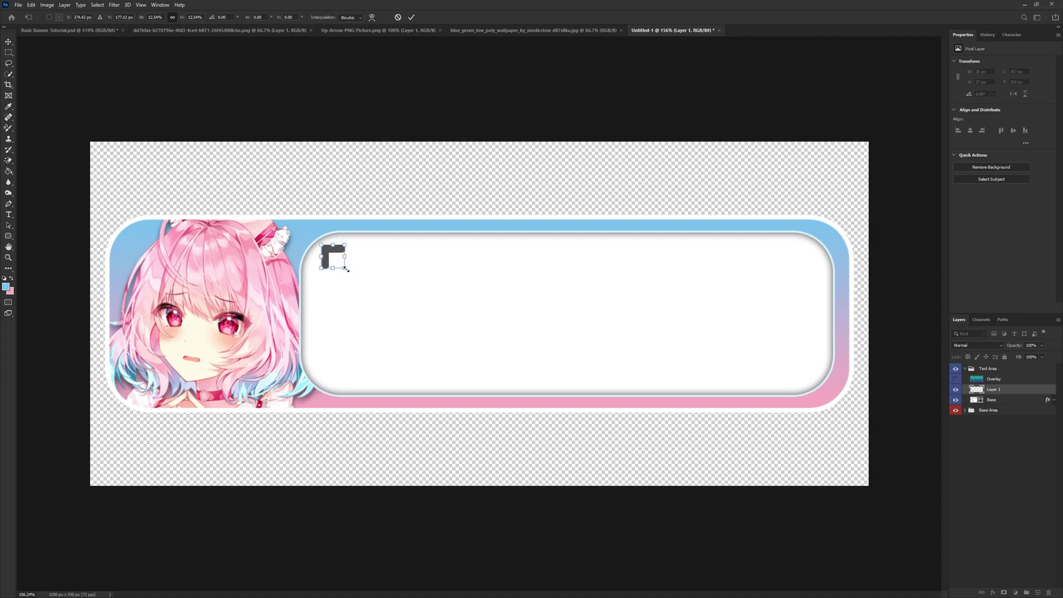
{"action": "left_click", "coordinate": [415, 17]}
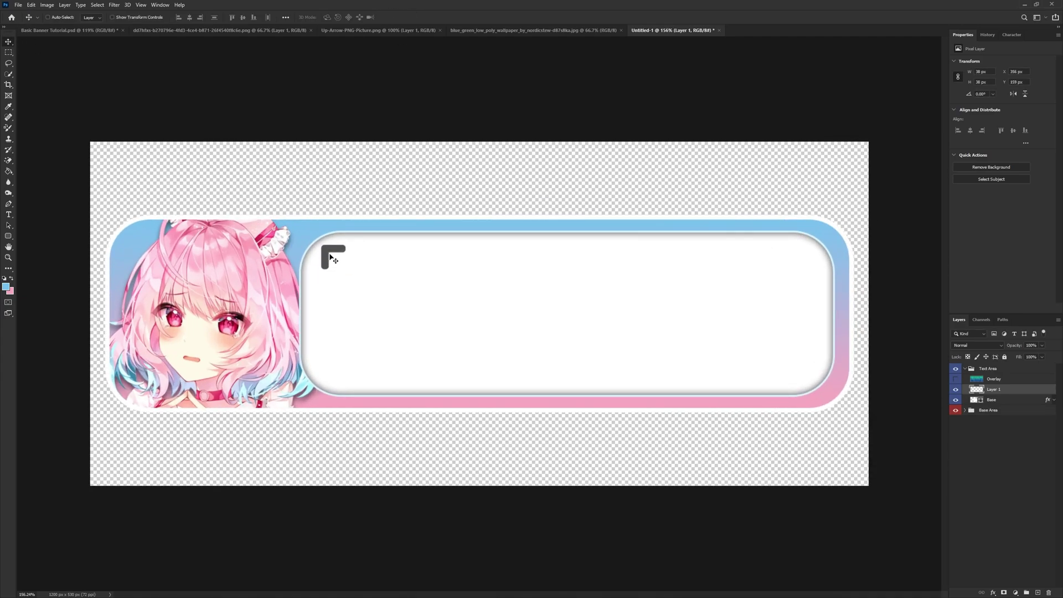
{"action": "left_click_drag", "start_coordinate": [329, 251], "coordinate": [323, 251]}
{"action": "scroll", "coordinate": [387, 292], "scroll_direction": "down", "scroll_amount": 2}
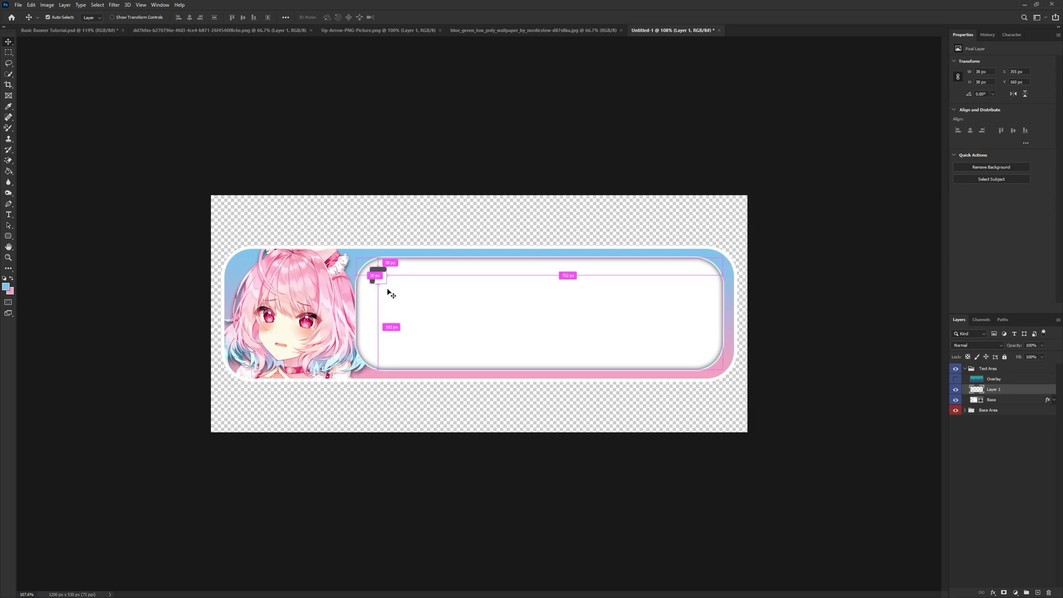
- Duplicate the bracket, flip it horizontally to the top-right corner, and merge it down
{"action": "key", "text": "ctrl+j"}
{"action": "key", "text": "ctrl+t"}
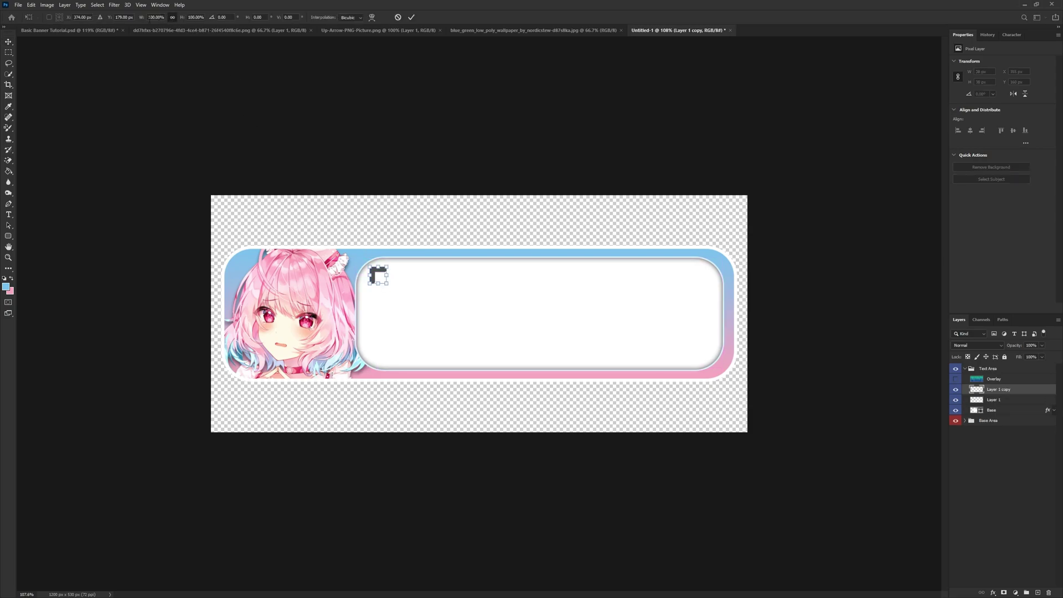
{"action": "type", "text": "-"}
{"action": "key", "text": "Return"}
{"action": "left_click", "coordinate": [411, 17]}
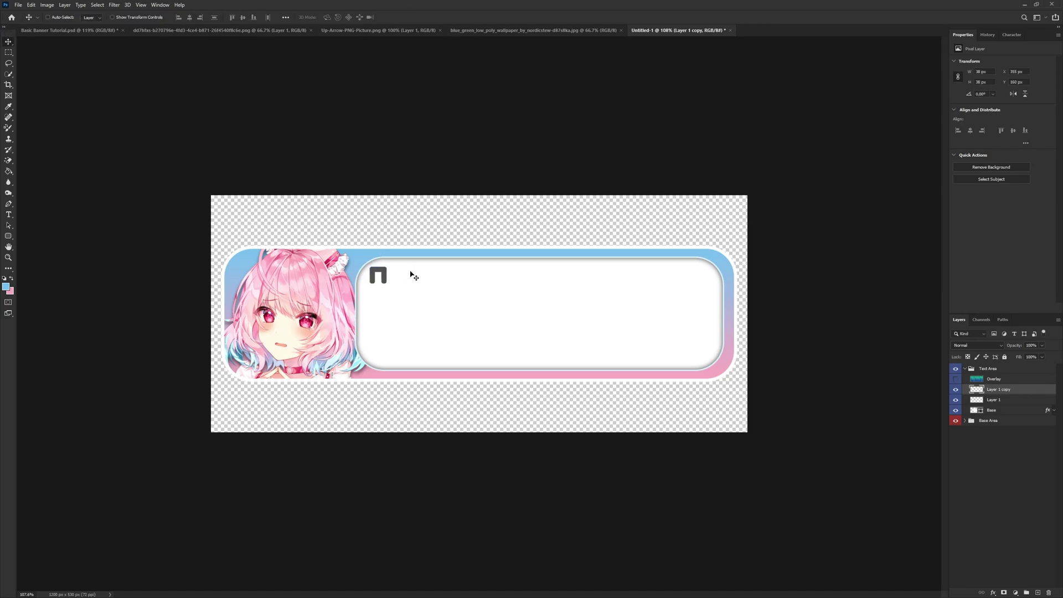
{"action": "left_click_drag", "start_coordinate": [436, 295], "coordinate": [726, 314]}
{"action": "right_click", "coordinate": [998, 390]}
{"action": "left_click", "coordinate": [967, 286]}
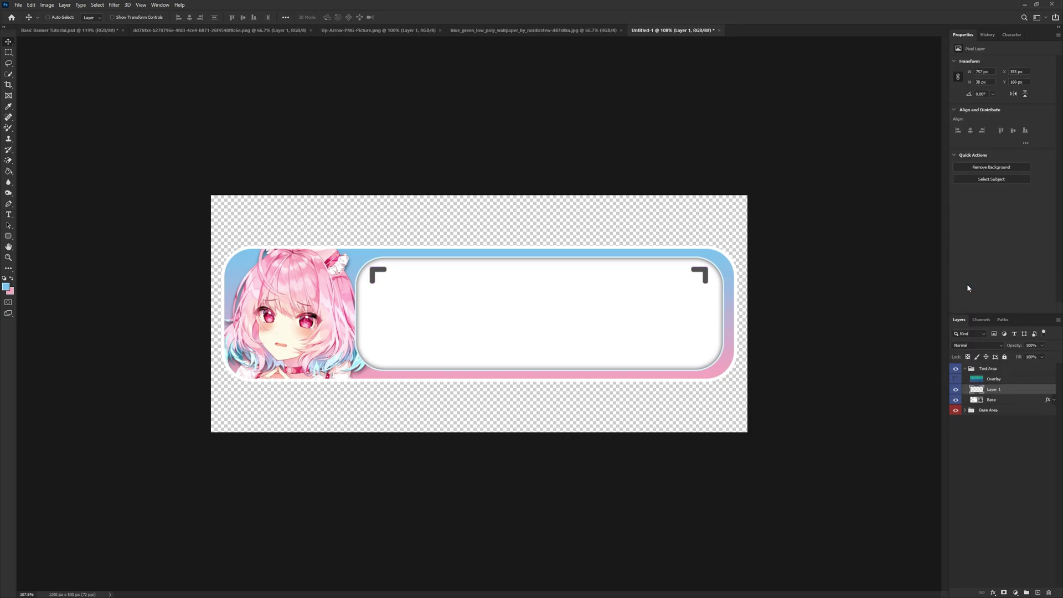
- Copy the top brackets, rotate 180° to the bottom corners, merge, and name the layer Arrows
{"action": "key", "text": "ctrl+j"}
{"action": "key", "text": "ctrl+t"}
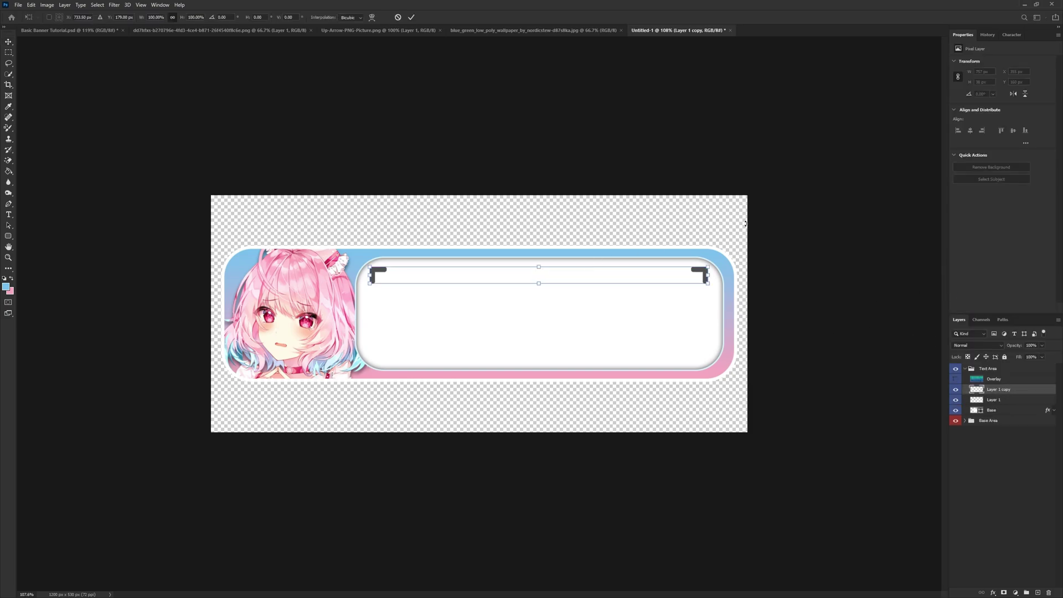
{"action": "left_click_drag", "start_coordinate": [691, 221], "coordinate": [385, 324]}
{"action": "key", "text": "Return"}
{"action": "left_click_drag", "start_coordinate": [584, 271], "coordinate": [586, 375]}
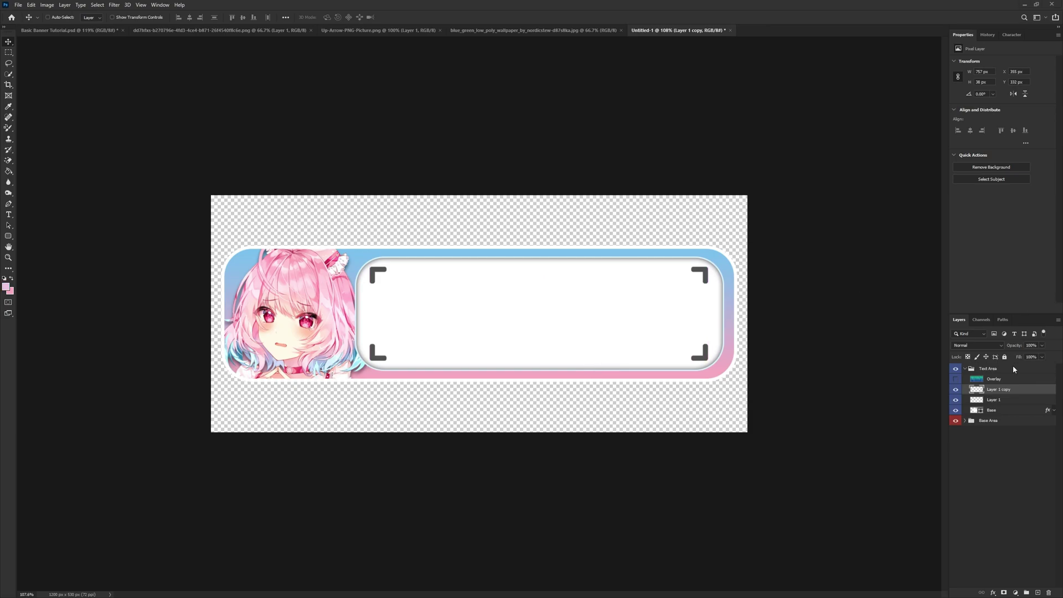
{"action": "right_click", "coordinate": [996, 390]}
{"action": "left_click", "coordinate": [974, 284]}
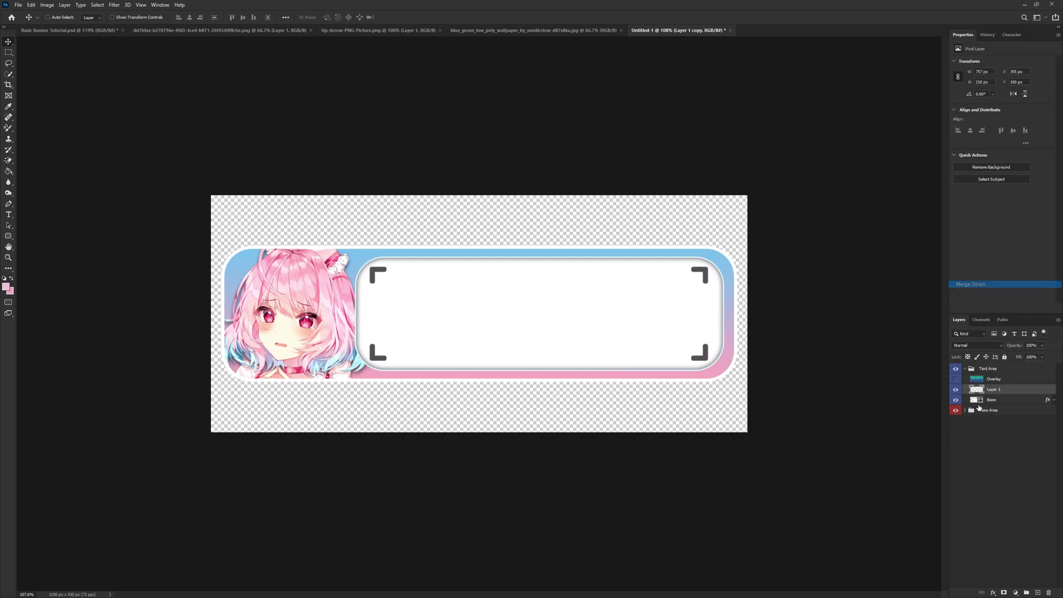
{"action": "double_click", "coordinate": [994, 389]}
{"action": "type", "text": "Alrow"}
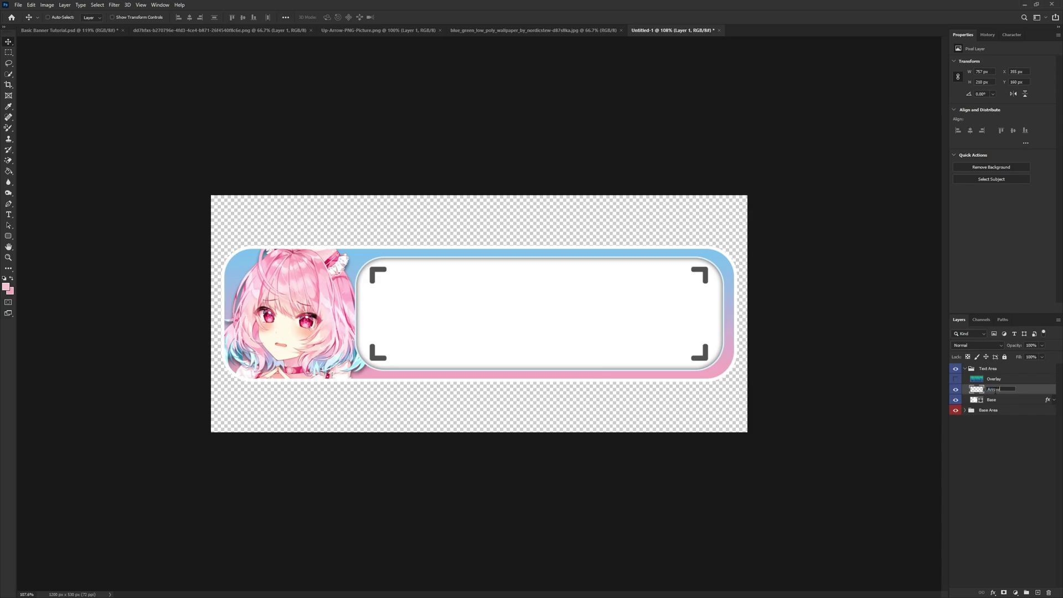
{"action": "type", "text": "s"}
{"action": "key", "text": "Return"}
- Colour the brackets with a pink Color Overlay sampled from the foreground, then rasterize the style
{"action": "right_click", "coordinate": [995, 392]}
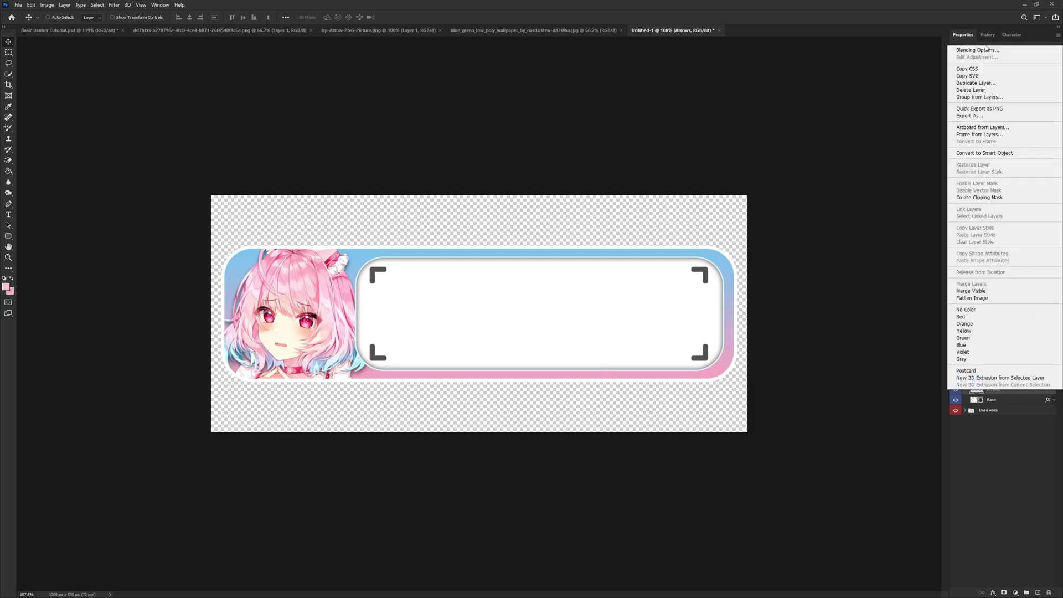
{"action": "key", "text": "Escape"}
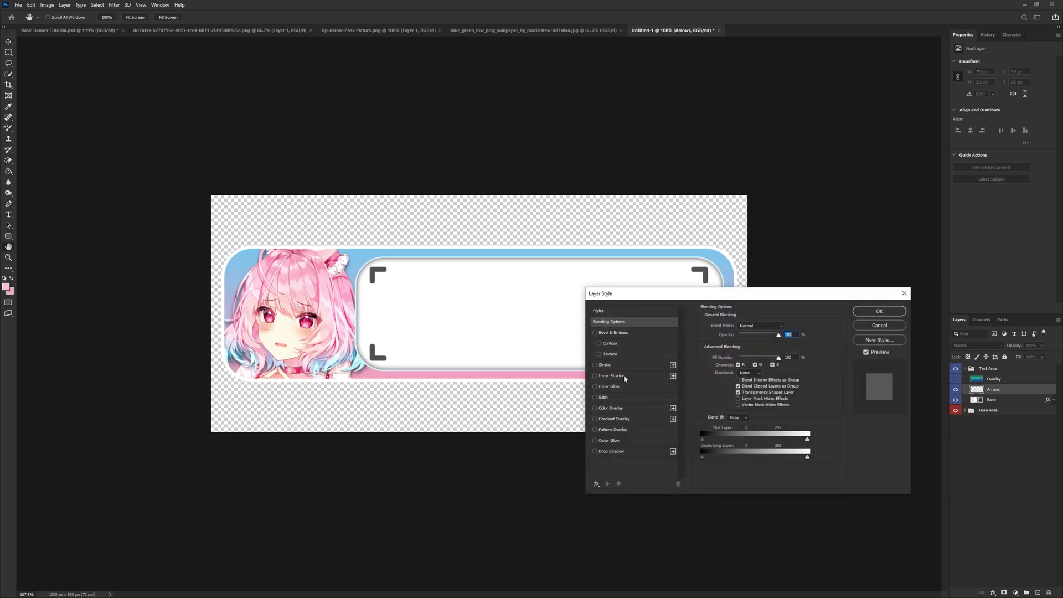
{"action": "left_click", "coordinate": [610, 407]}
{"action": "left_click", "coordinate": [786, 327]}
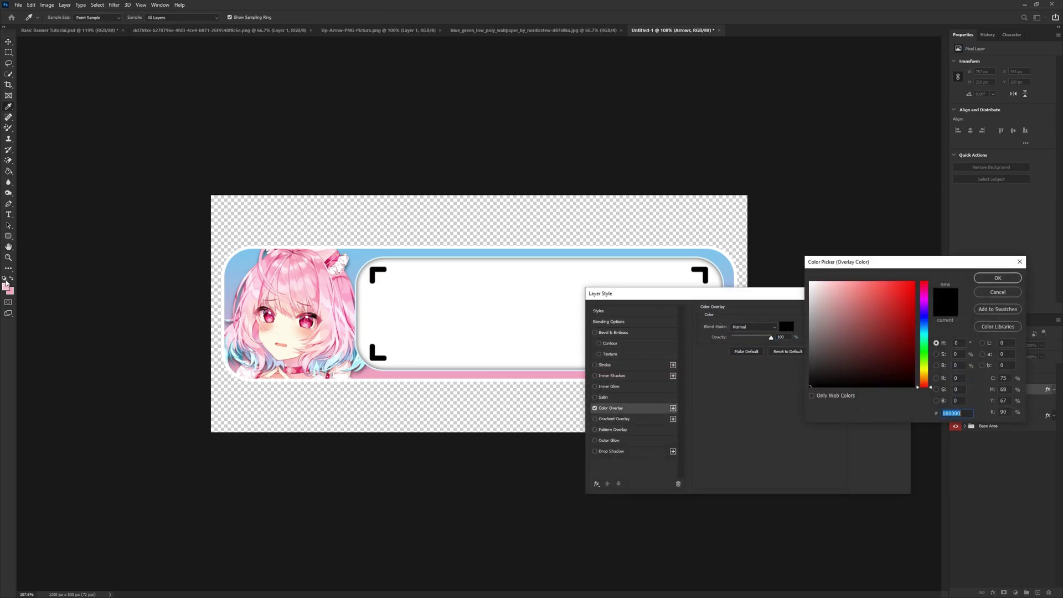
{"action": "left_click", "coordinate": [6, 283]}
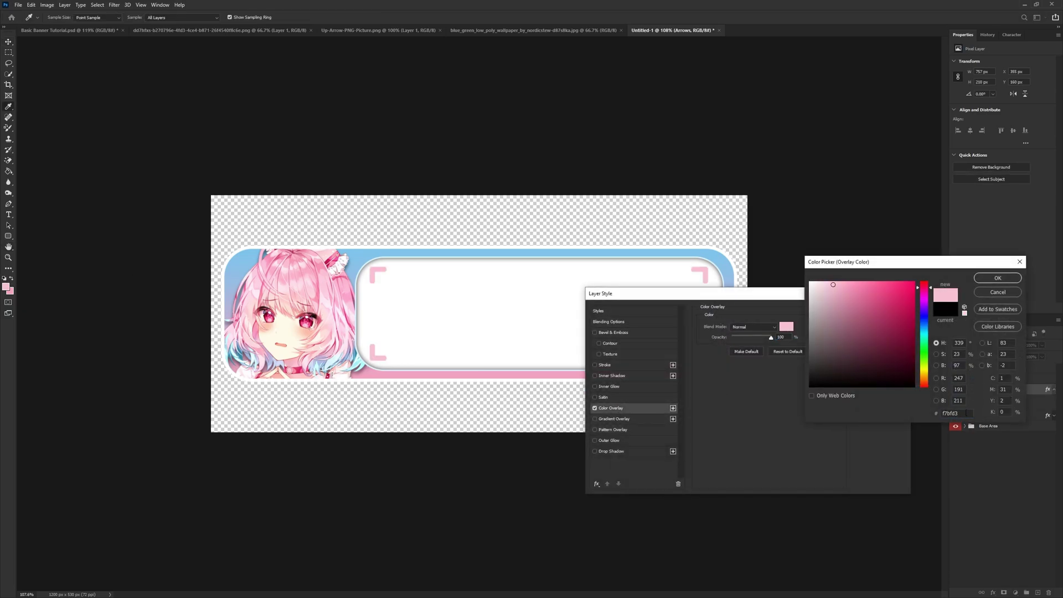
{"action": "left_click", "coordinate": [996, 278]}
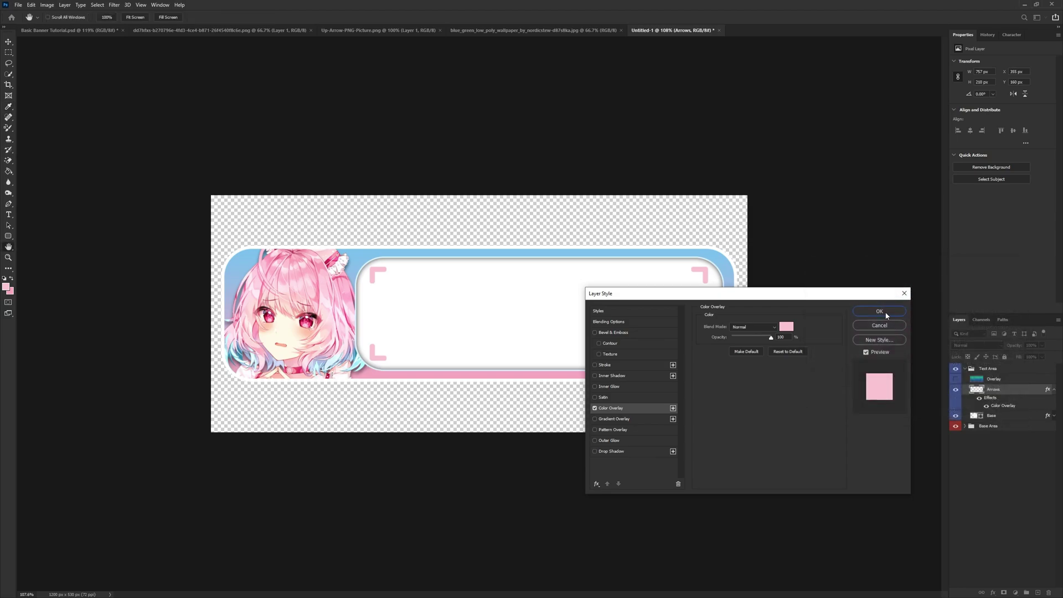
{"action": "left_click", "coordinate": [878, 311]}
{"action": "right_click", "coordinate": [998, 392]}
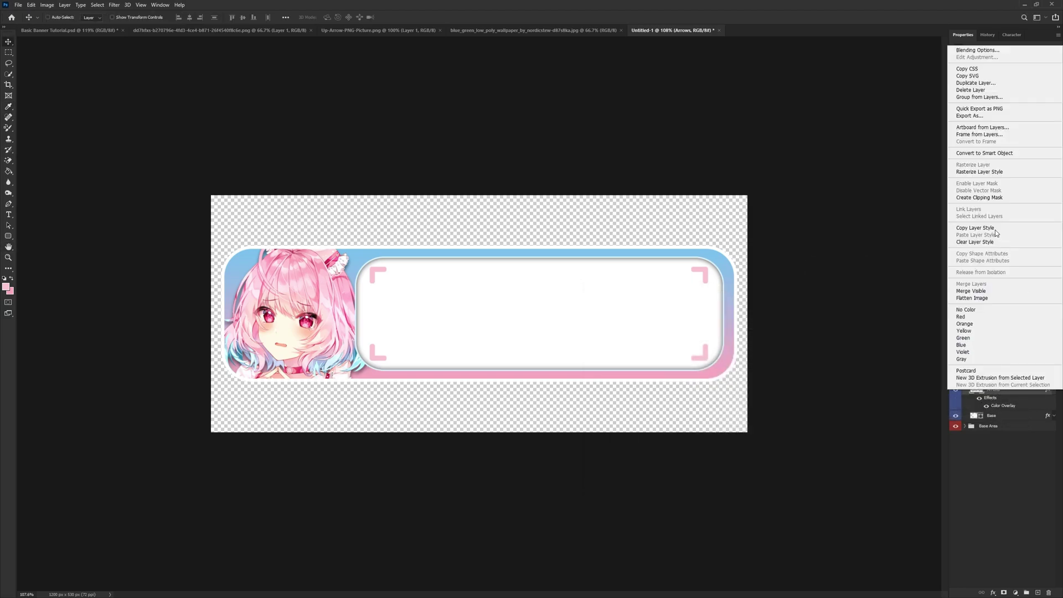
{"action": "left_click", "coordinate": [991, 173]}
- Add a Pattern Overlay to the Arrows layer with slightly raised opacity
{"action": "right_click", "coordinate": [996, 390]}
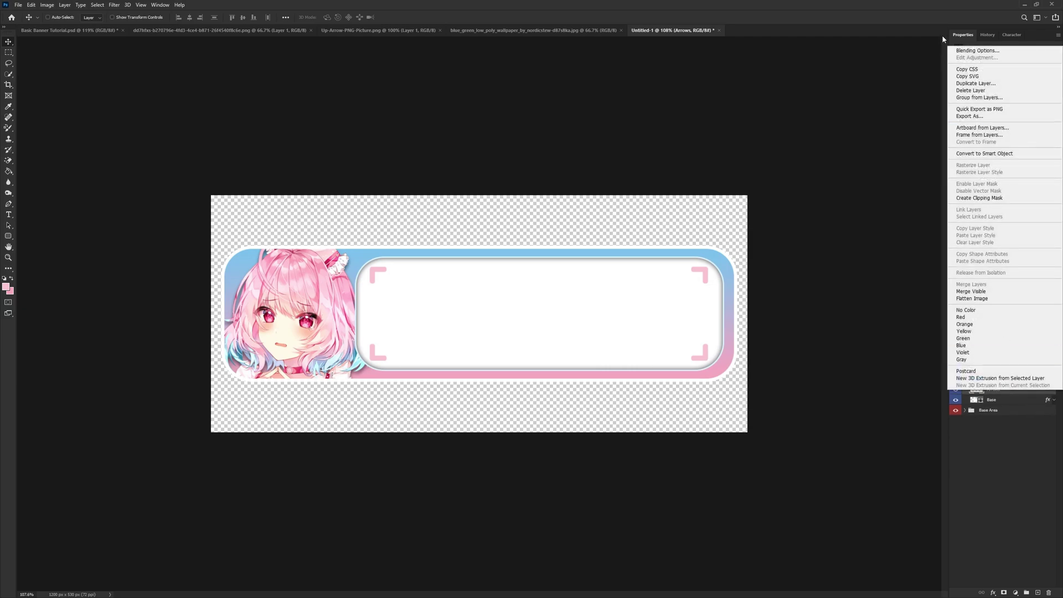
{"action": "left_click", "coordinate": [981, 53]}
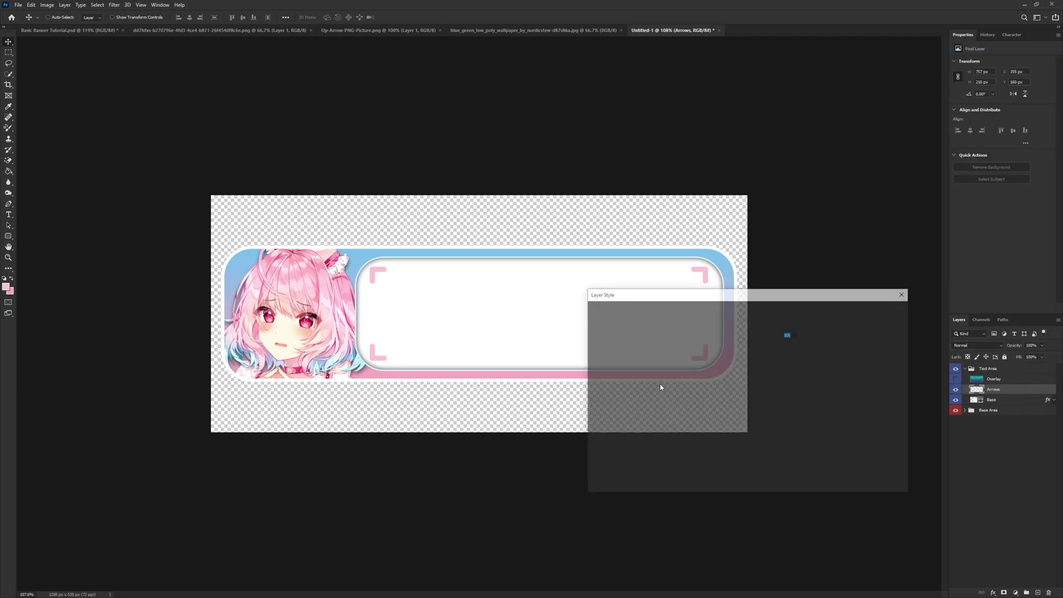
{"action": "left_click", "coordinate": [628, 429]}
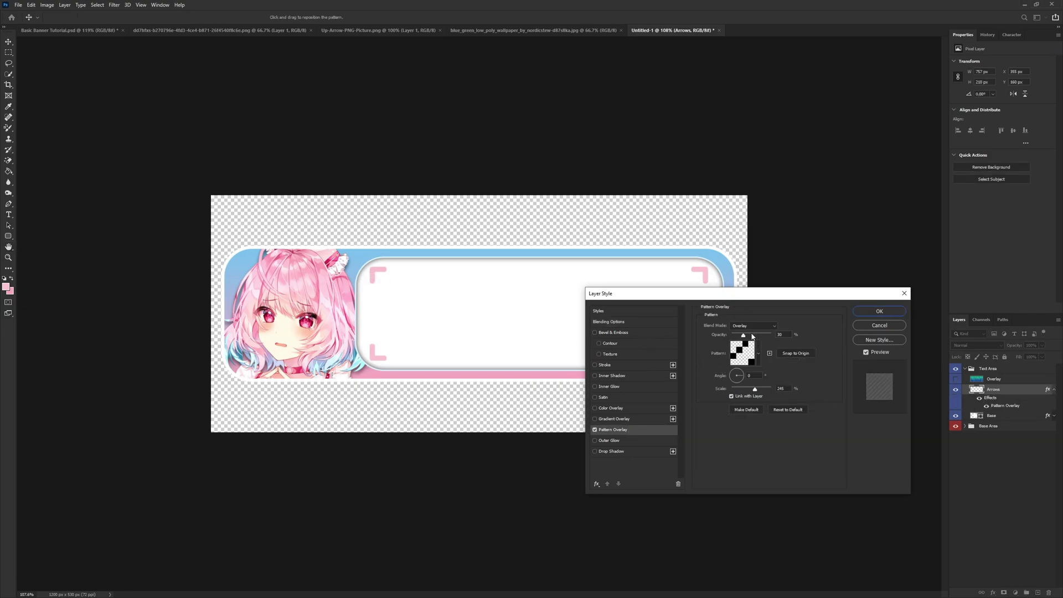
{"action": "left_click_drag", "start_coordinate": [752, 336], "coordinate": [745, 336]}
- Apply the Arrows pattern overlay, then show the Overlay wallpaper and clip it to the brackets
{"action": "left_click", "coordinate": [879, 311]}
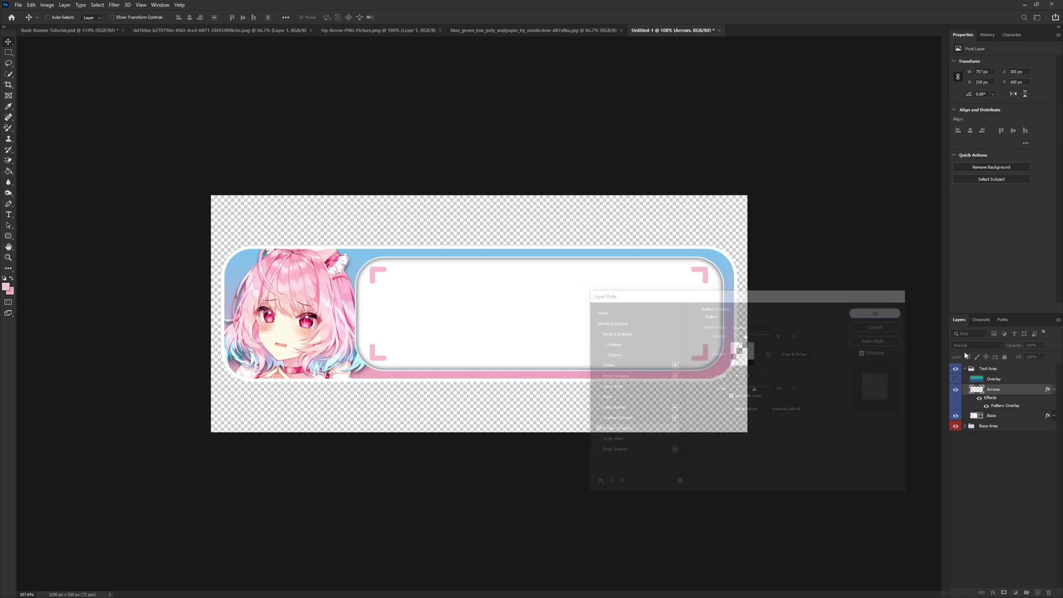
{"action": "left_click", "coordinate": [991, 380]}
{"action": "left_click", "coordinate": [955, 379]}
{"action": "left_click", "coordinate": [1053, 389]}
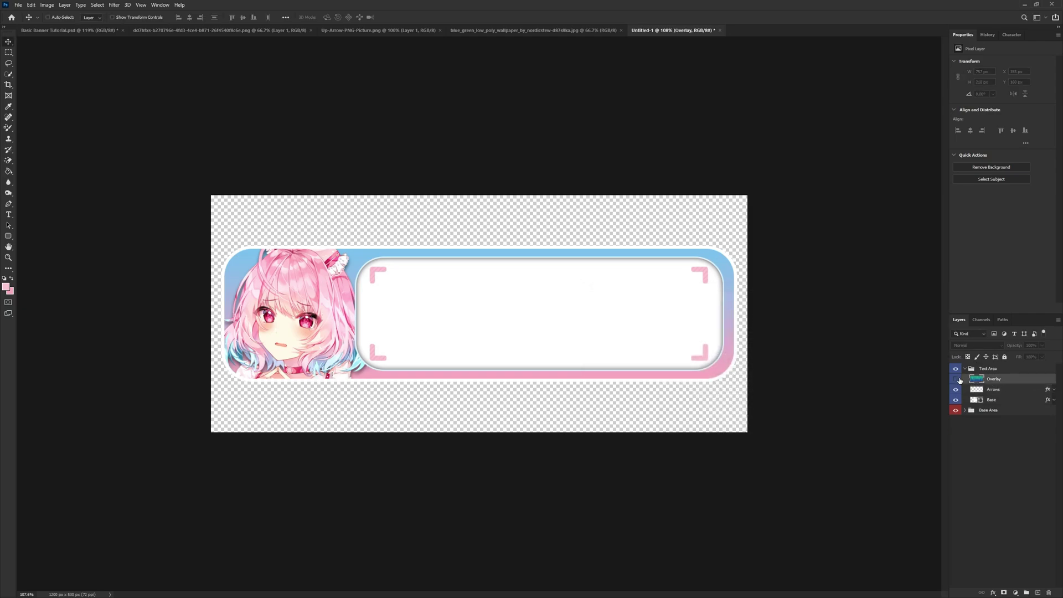
{"action": "left_click", "coordinate": [955, 379]}
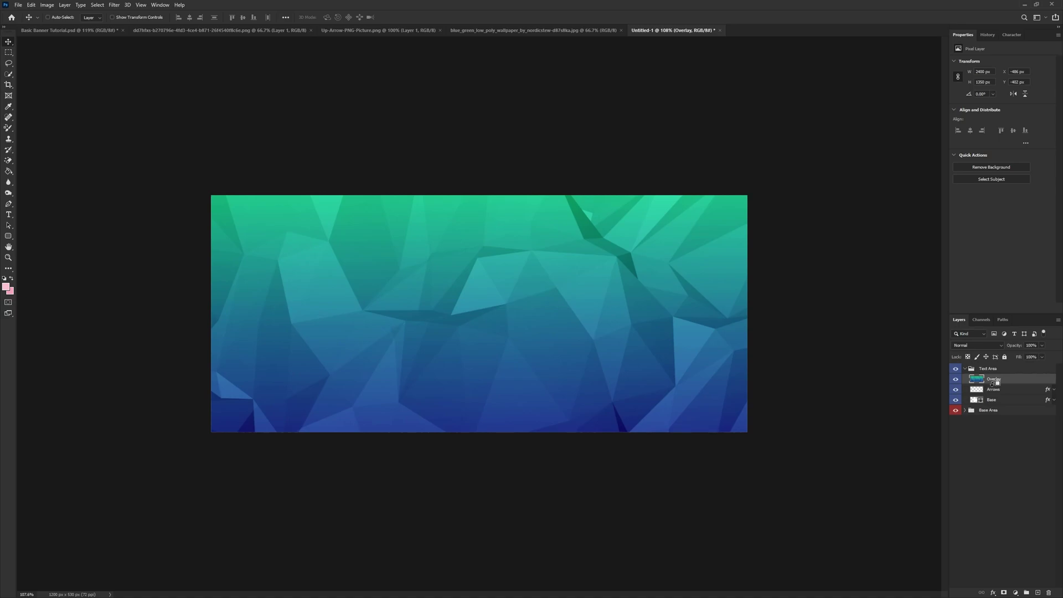
{"action": "left_click", "coordinate": [1009, 384], "text": "alt"}
- Scale the wallpaper to about 63% and align its top-left with the canvas corner
{"action": "key", "text": "ctrl+t"}
{"action": "scroll", "coordinate": [654, 344], "scroll_direction": "down", "scroll_amount": 5}
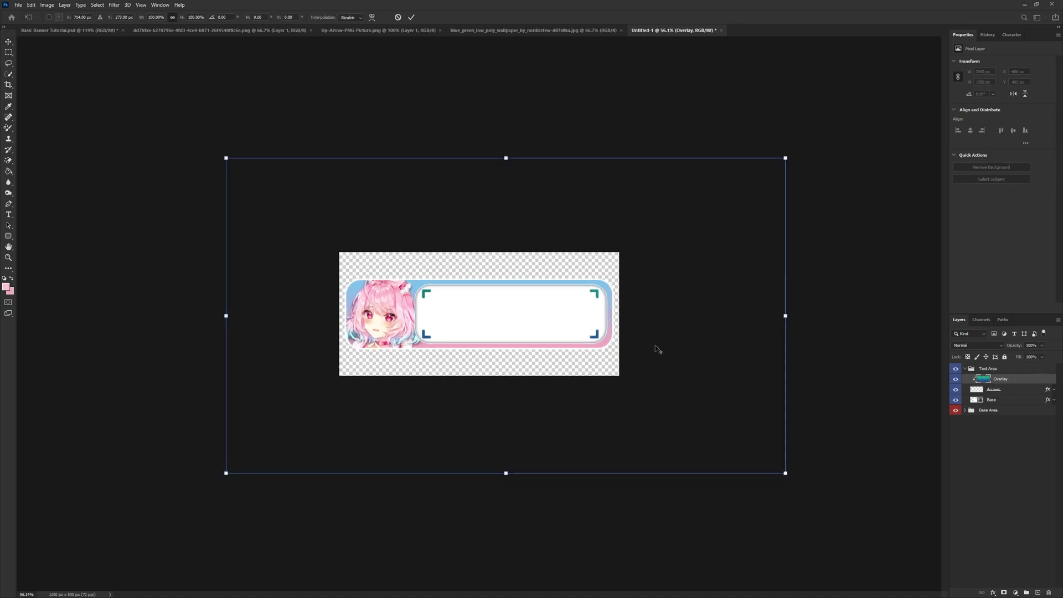
{"action": "left_click_drag", "start_coordinate": [653, 404], "coordinate": [536, 339]}
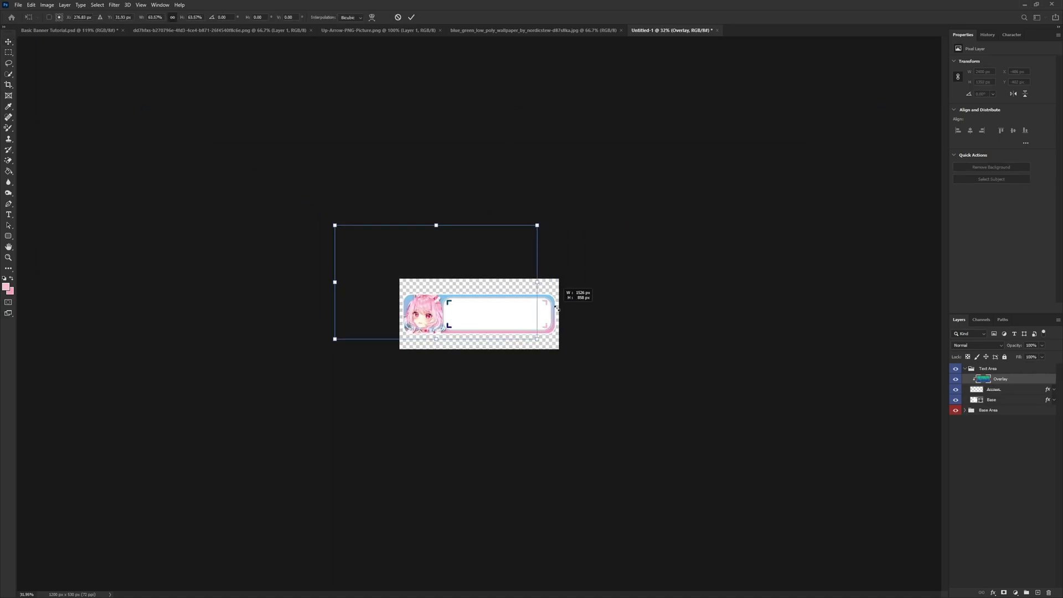
{"action": "scroll", "coordinate": [479, 280], "scroll_direction": "up", "scroll_amount": 3}
{"action": "left_click_drag", "start_coordinate": [479, 279], "coordinate": [584, 366]}
{"action": "left_click", "coordinate": [413, 17]}
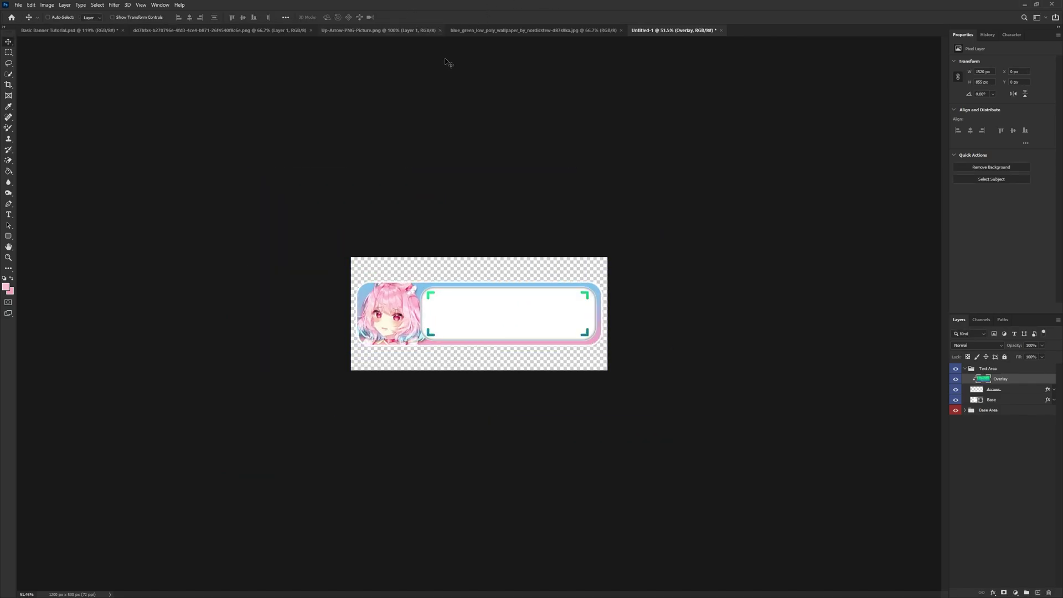
{"action": "scroll", "coordinate": [446, 65], "scroll_direction": "up", "scroll_amount": 3}
- Set the wallpaper layer's blend mode to Soft Light
{"action": "left_click", "coordinate": [976, 345]}
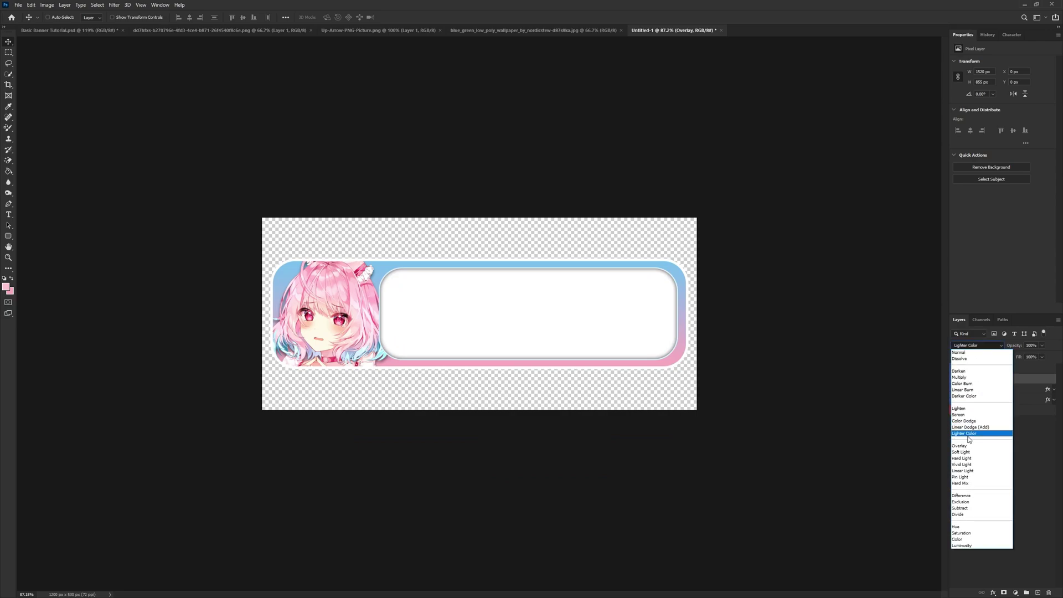
{"action": "left_click", "coordinate": [977, 455]}
{"action": "left_click", "coordinate": [978, 475]}
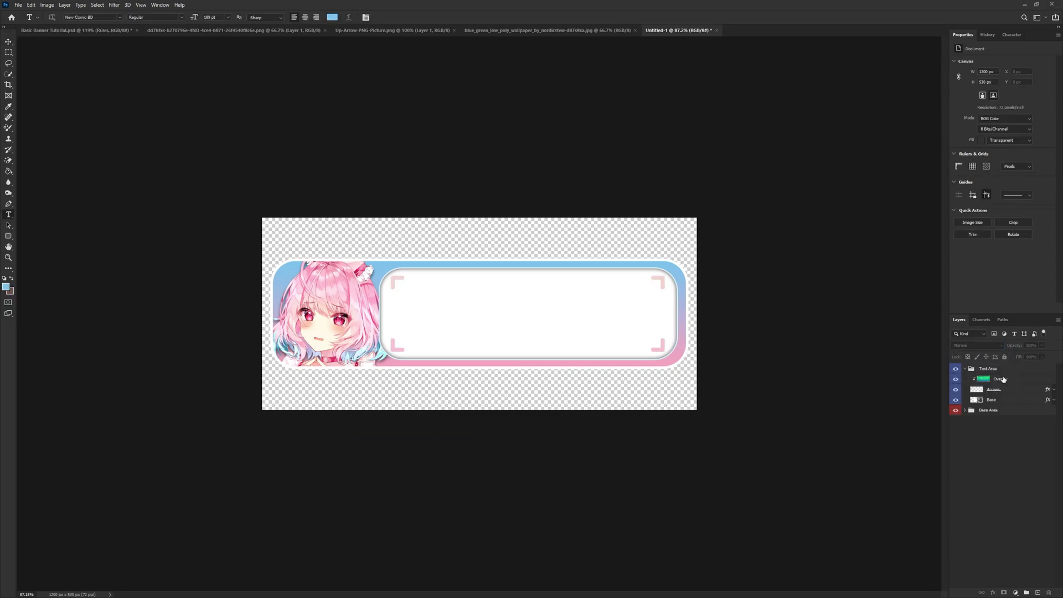
- Type light blue RULES text in Nex-Comic BD and centre it inside the white box
{"action": "left_click", "coordinate": [1002, 379]}
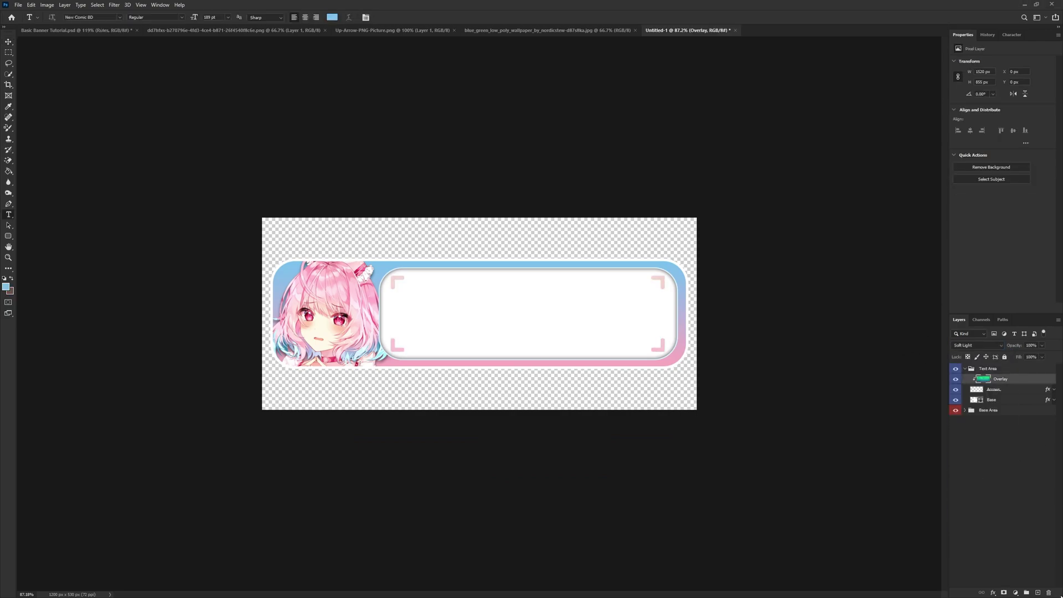
{"action": "left_click", "coordinate": [1039, 593]}
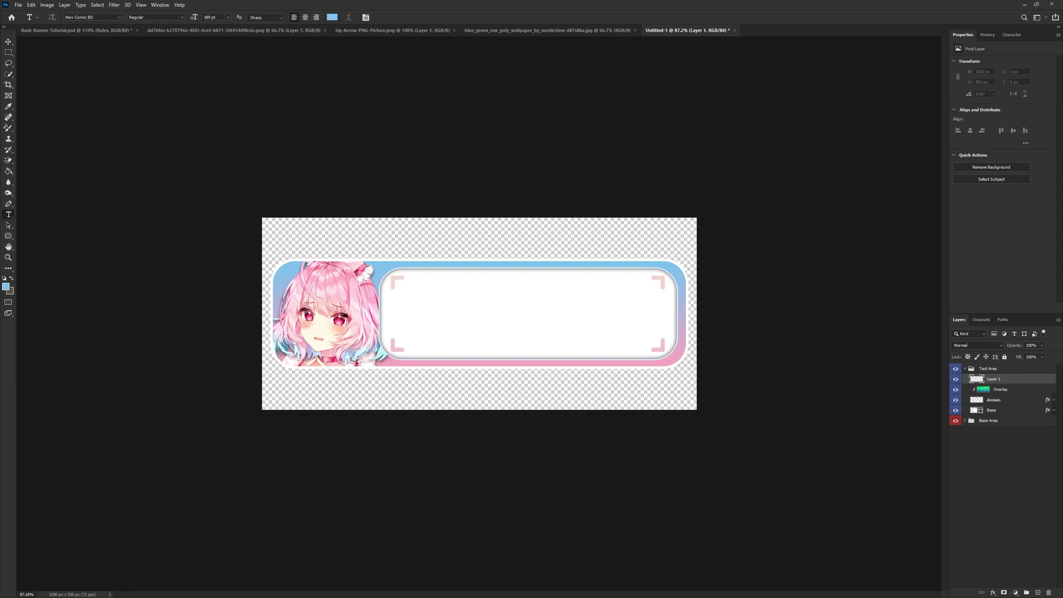
{"action": "left_click", "coordinate": [468, 310]}
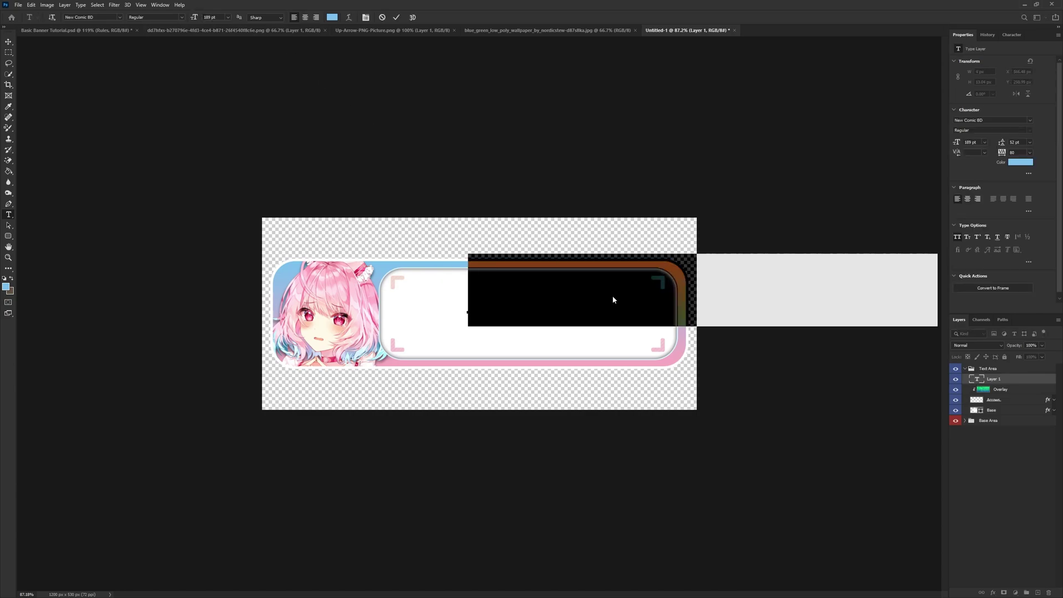
{"action": "type", "text": "RULES"}
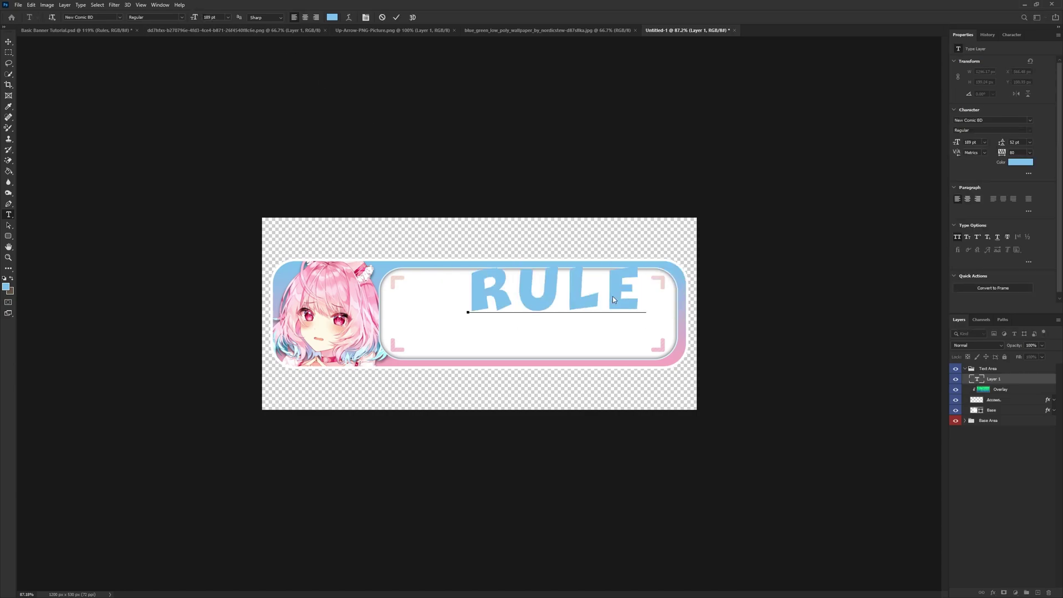
{"action": "left_click", "coordinate": [396, 17]}
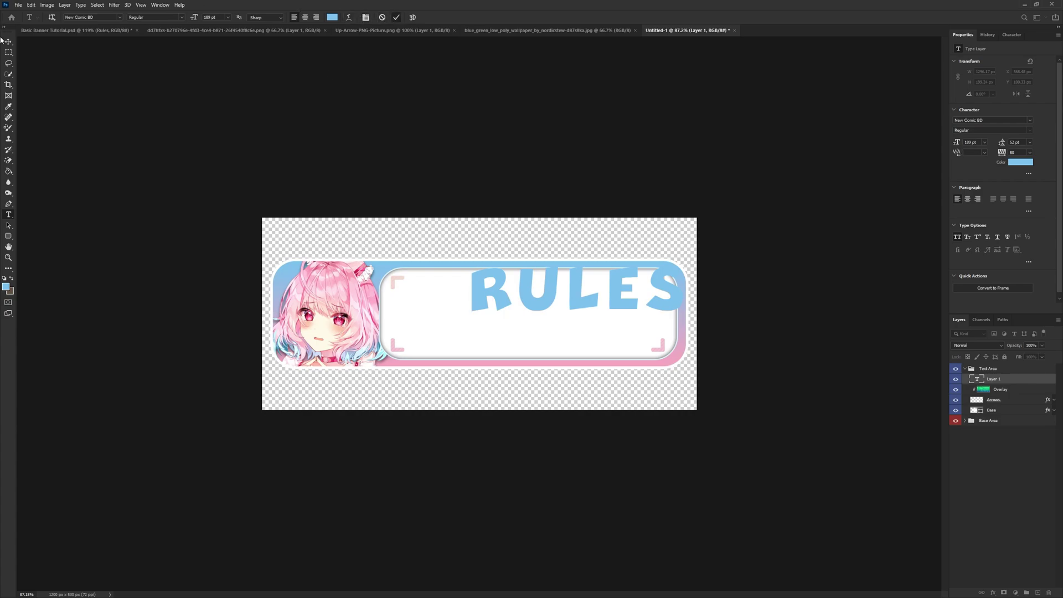
{"action": "left_click", "coordinate": [6, 43]}
{"action": "left_click_drag", "start_coordinate": [569, 300], "coordinate": [520, 327]}
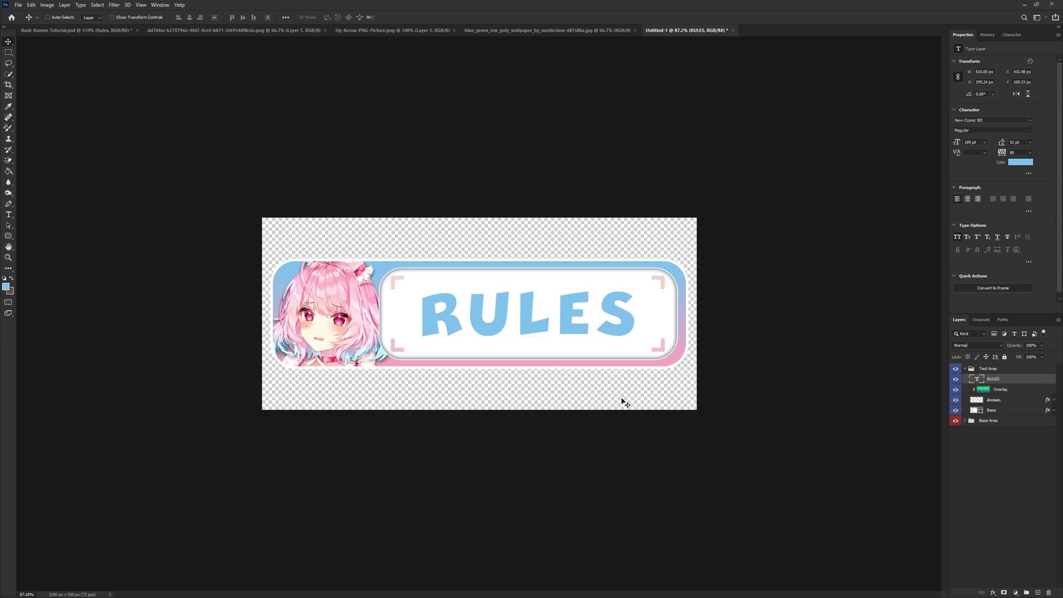
- Give the RULES text a dark brown Stroke with colour 615240
{"action": "right_click", "coordinate": [988, 387]}
{"action": "key", "text": "Escape"}
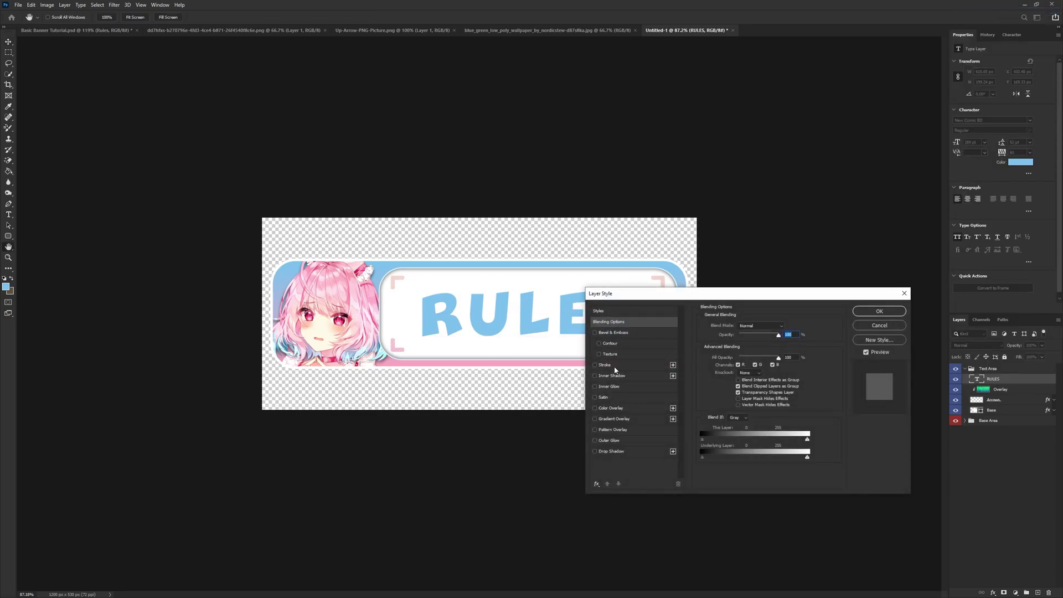
{"action": "left_click", "coordinate": [621, 366]}
{"action": "left_click", "coordinate": [720, 385]}
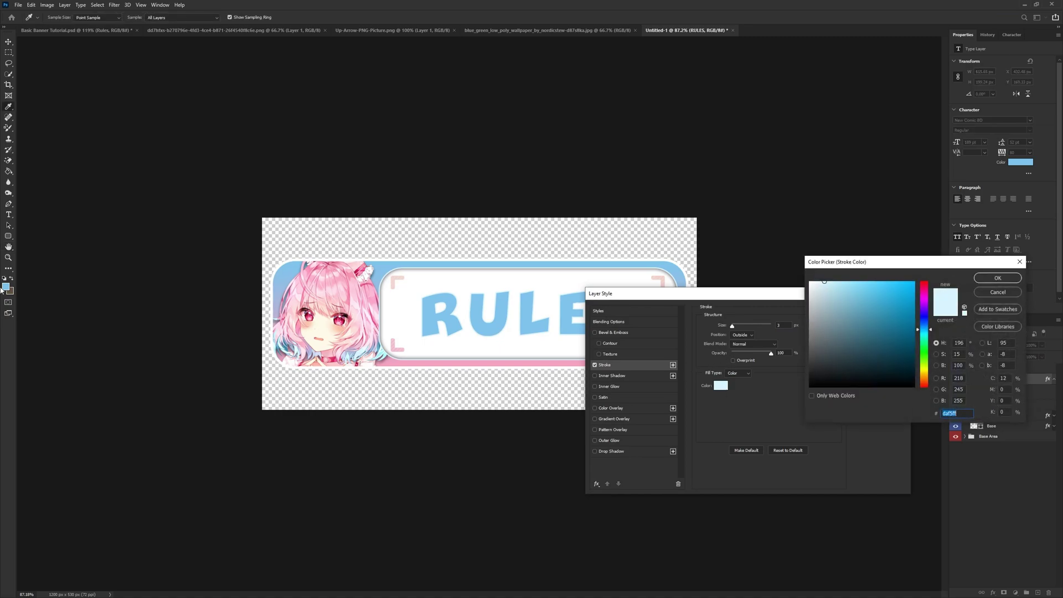
{"action": "left_click", "coordinate": [117, 292]}
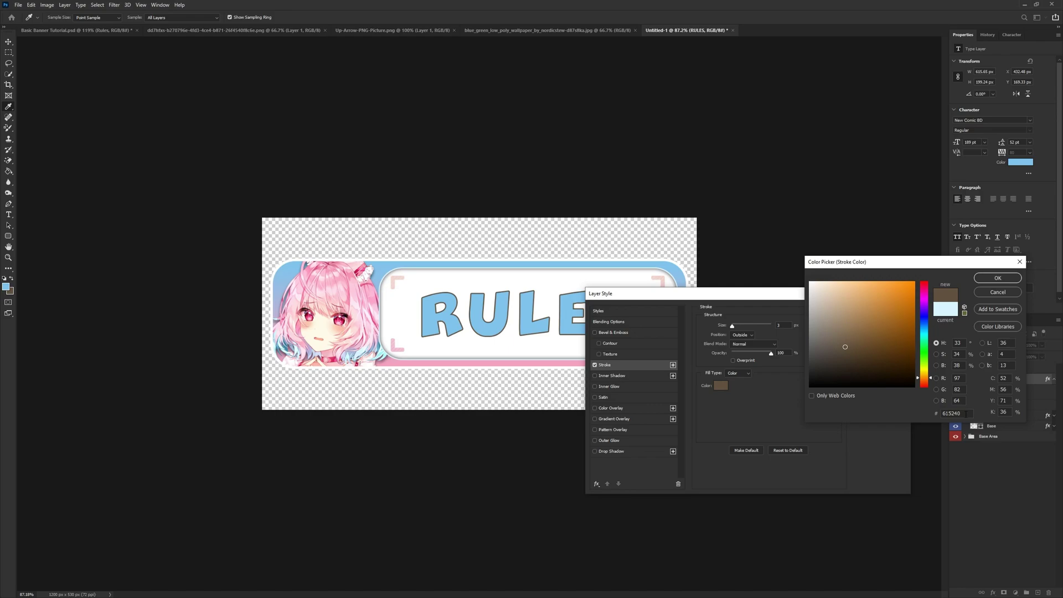
{"action": "left_click", "coordinate": [1003, 280]}
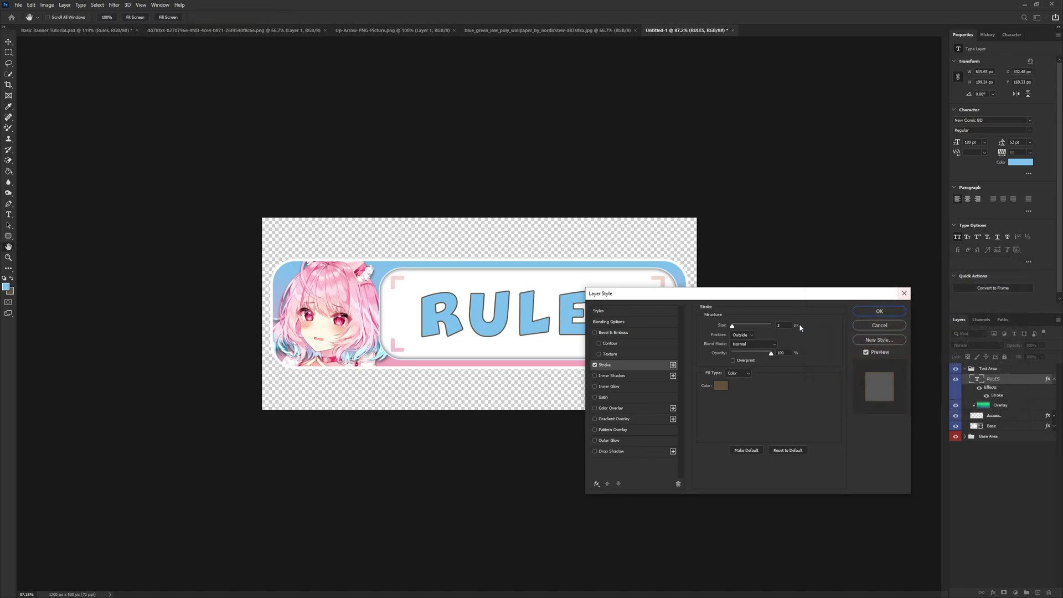
- Add a Pattern Overlay and a Drop Shadow to RULES and apply the style
{"action": "left_click", "coordinate": [594, 430]}
{"action": "left_click", "coordinate": [631, 430]}
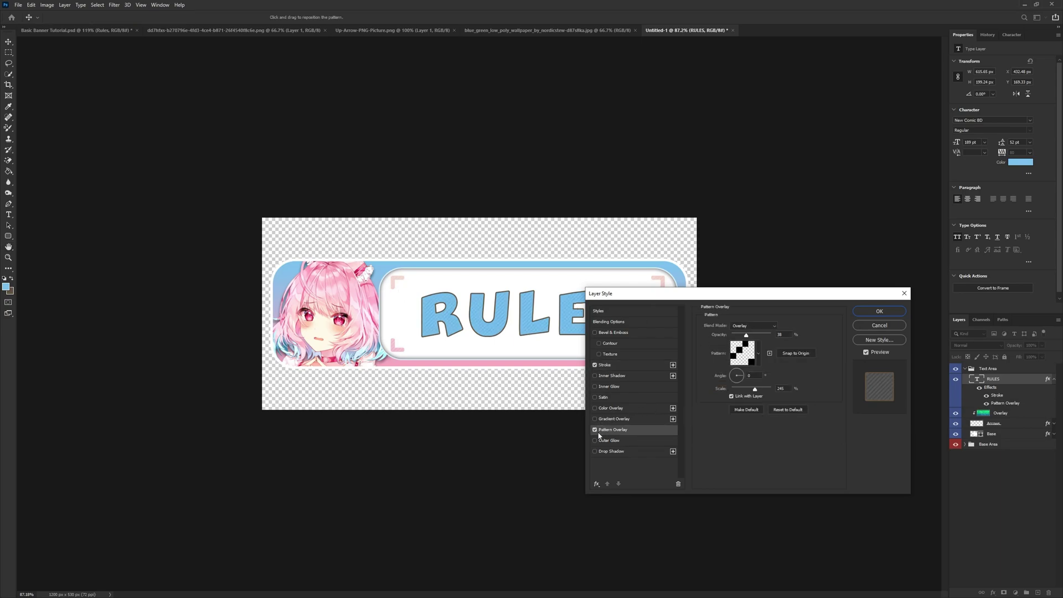
{"action": "left_click", "coordinate": [595, 451]}
{"action": "left_click", "coordinate": [633, 452]}
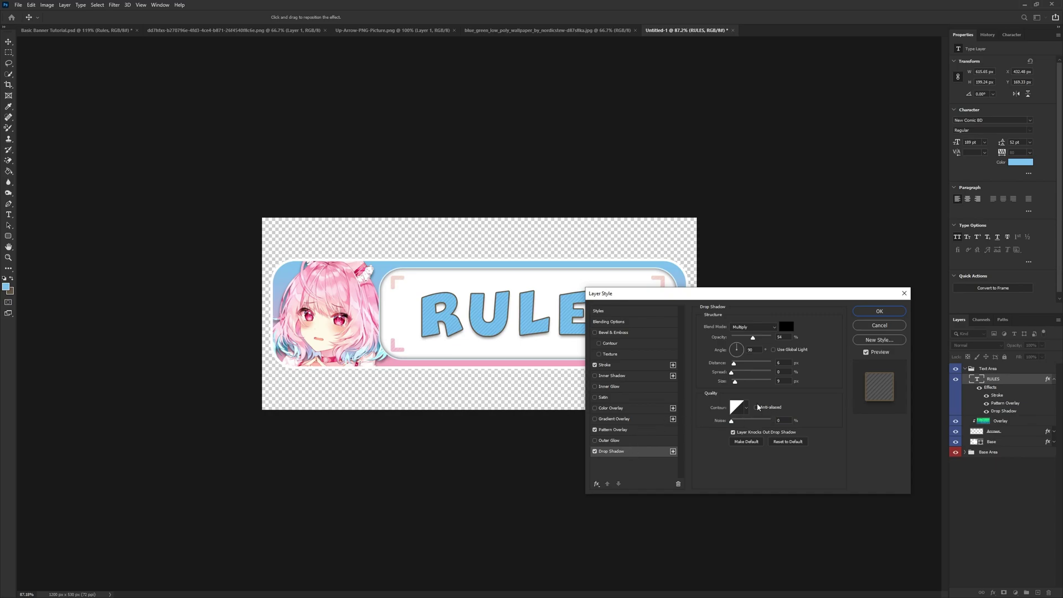
{"action": "left_click", "coordinate": [875, 315]}
- Edit the foreground colour hex value, collapse the RULES effects and deselect layers
{"action": "left_click", "coordinate": [5, 286]}
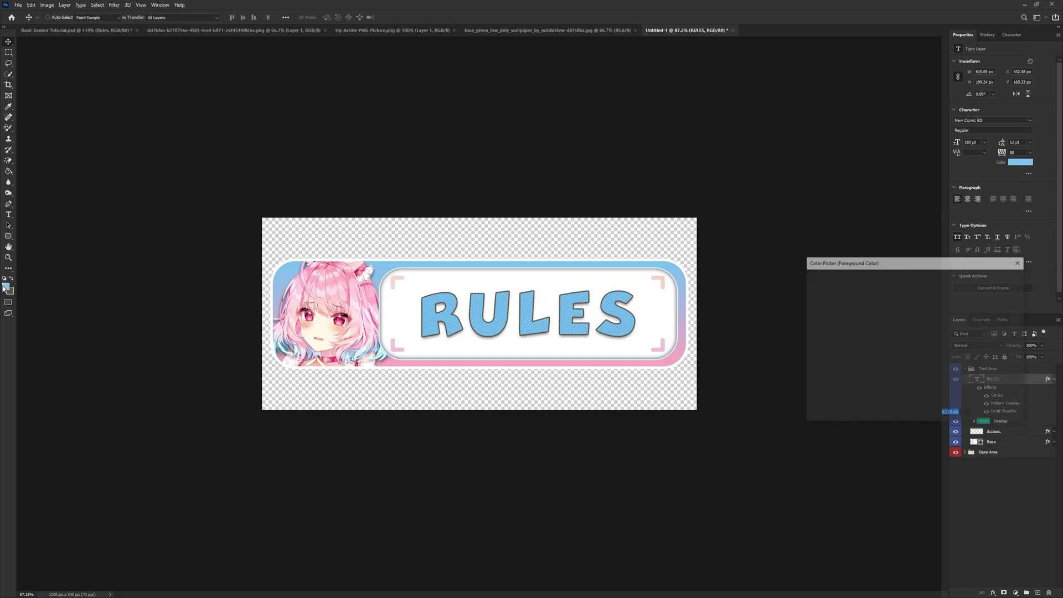
{"action": "left_click", "coordinate": [971, 414]}
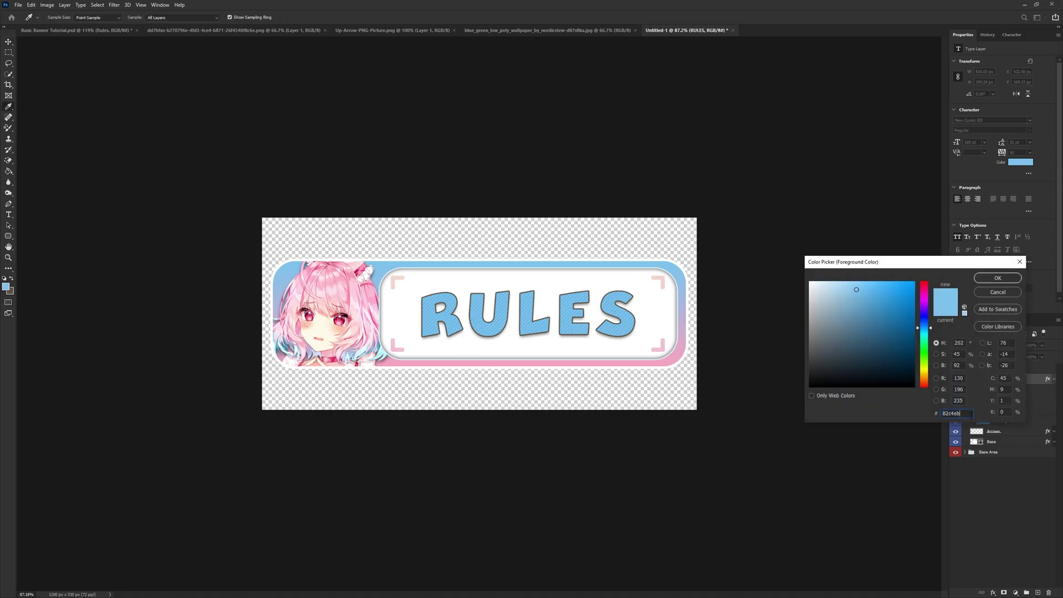
{"action": "left_click", "coordinate": [996, 278]}
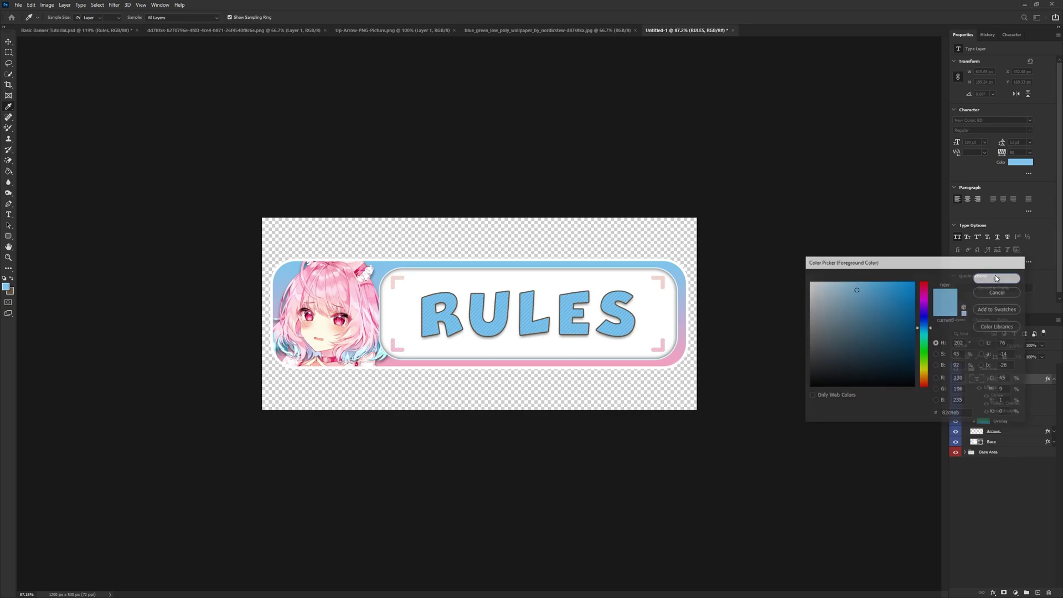
{"action": "left_click", "coordinate": [1054, 381]}
{"action": "left_click", "coordinate": [994, 503]}
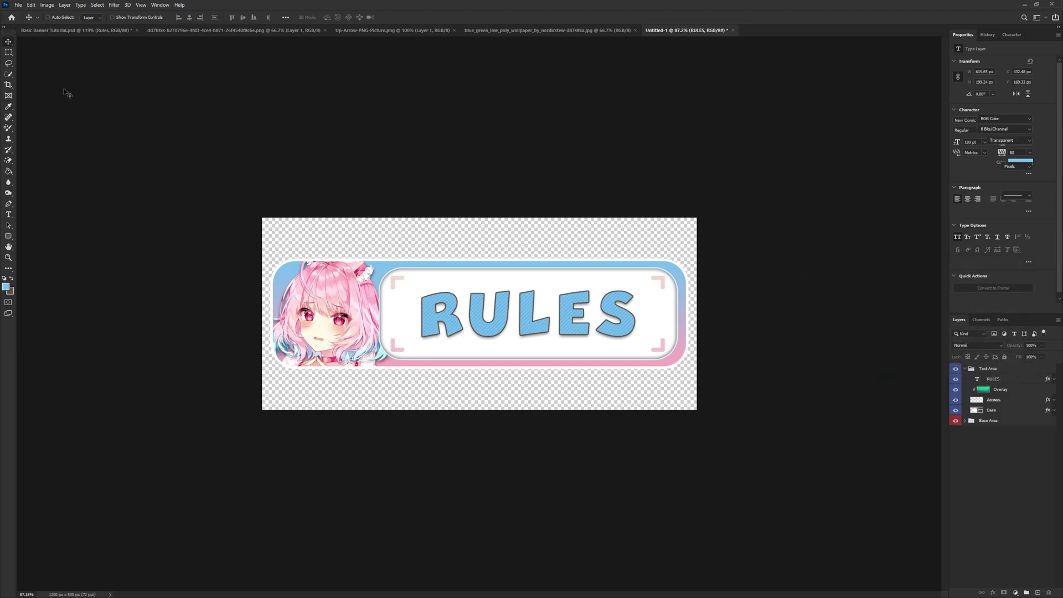
- Marquee the whole banner and copy it merged from all layers
{"action": "left_click", "coordinate": [9, 52]}
{"action": "left_click_drag", "start_coordinate": [258, 229], "coordinate": [770, 382]}
{"action": "left_click", "coordinate": [31, 5]}
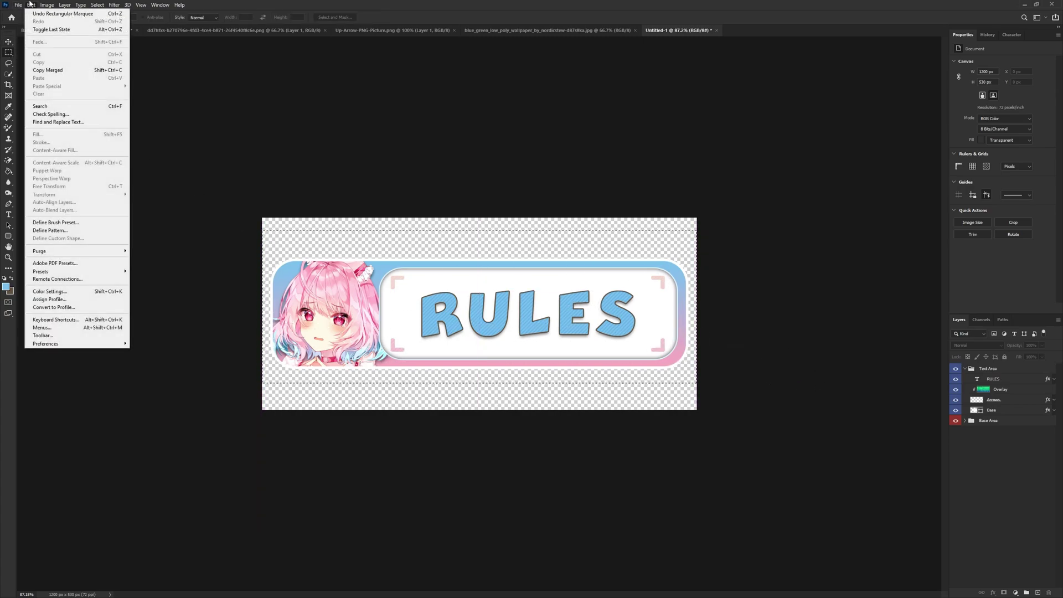
{"action": "left_click", "coordinate": [50, 73]}
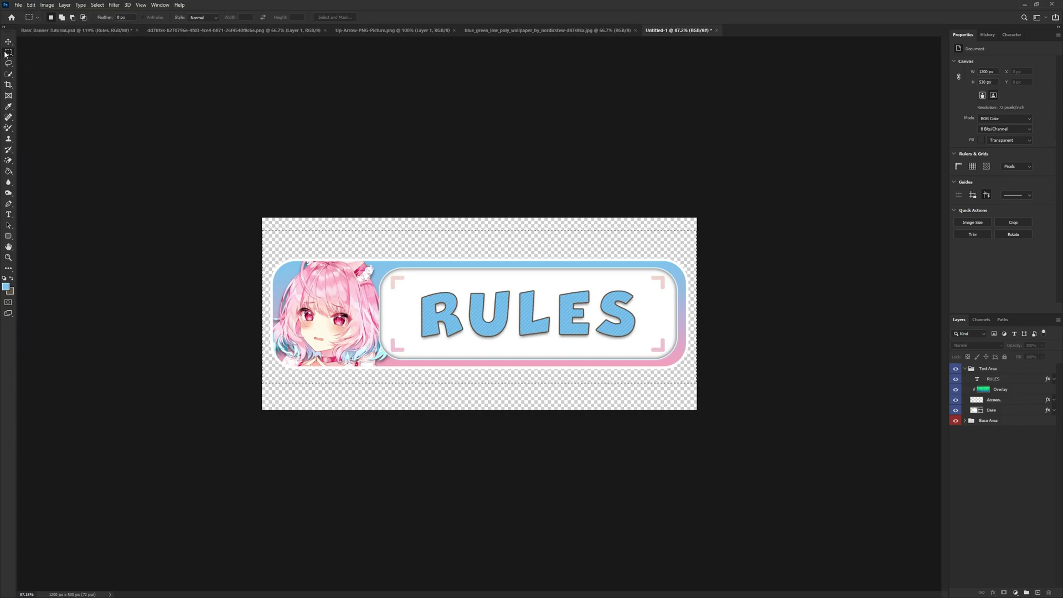
{"action": "right_click", "coordinate": [5, 54]}
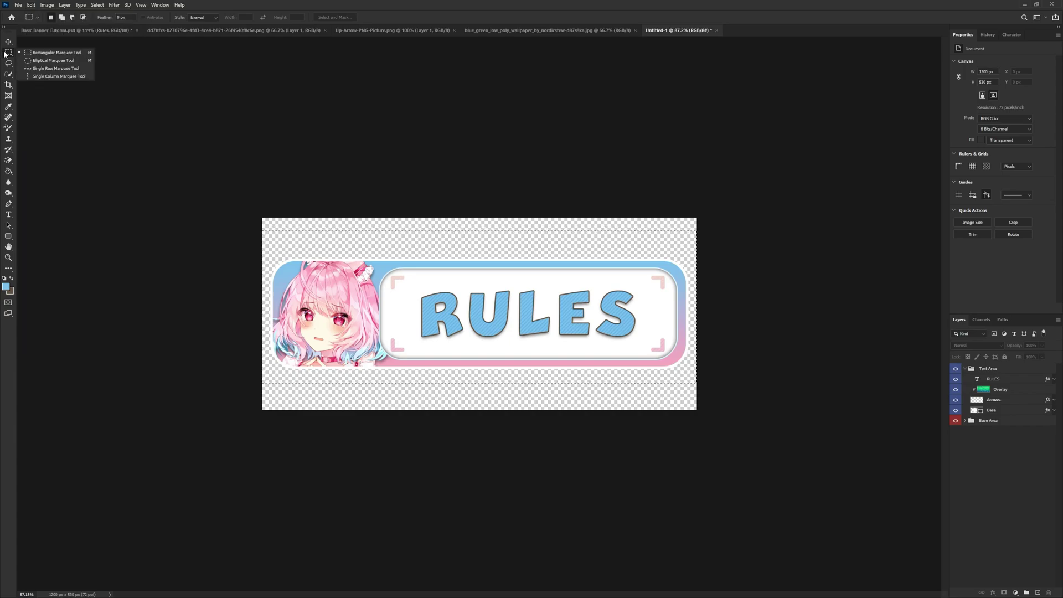
{"action": "left_click", "coordinate": [4, 54]}
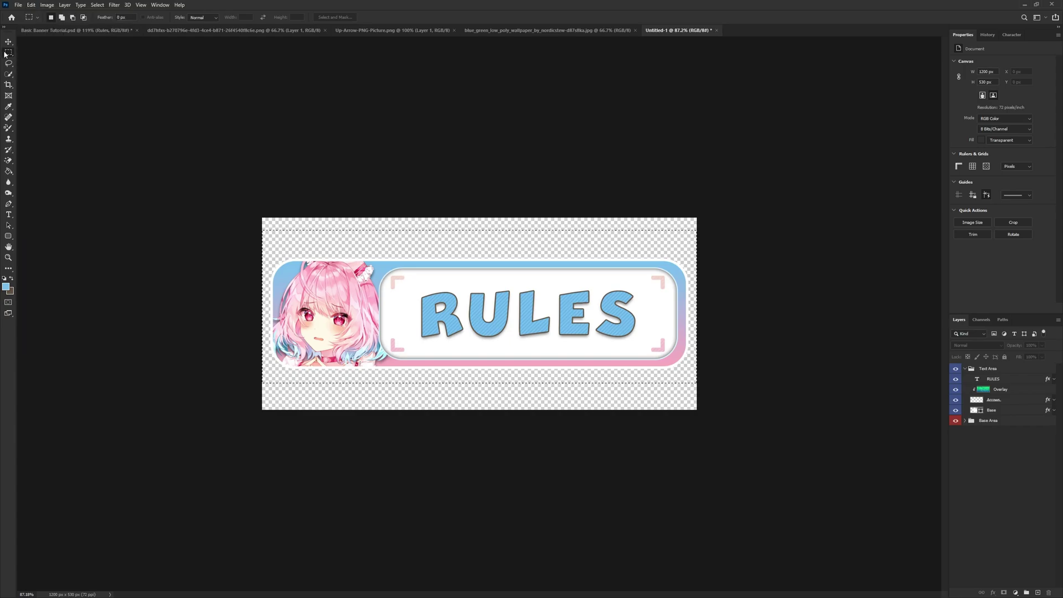
- Paste the banner into a new Untitled-2 document and delete its Background layer
{"action": "left_click", "coordinate": [19, 5]}
{"action": "left_click", "coordinate": [25, 14]}
{"action": "left_click", "coordinate": [793, 355]}
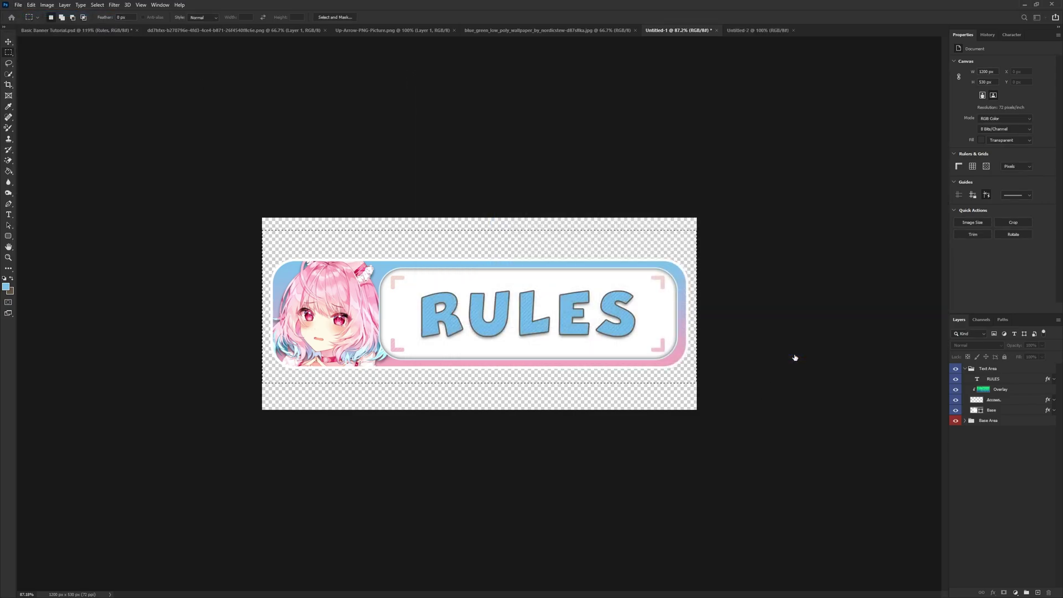
{"action": "key", "text": "ctrl+v"}
{"action": "left_click", "coordinate": [982, 377]}
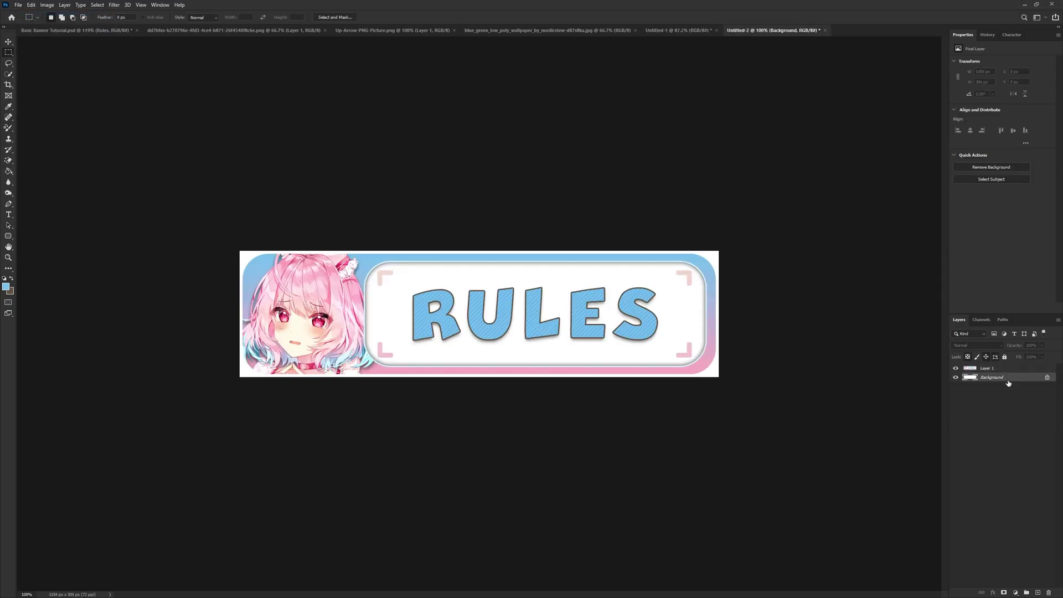
{"action": "key", "text": "Delete"}
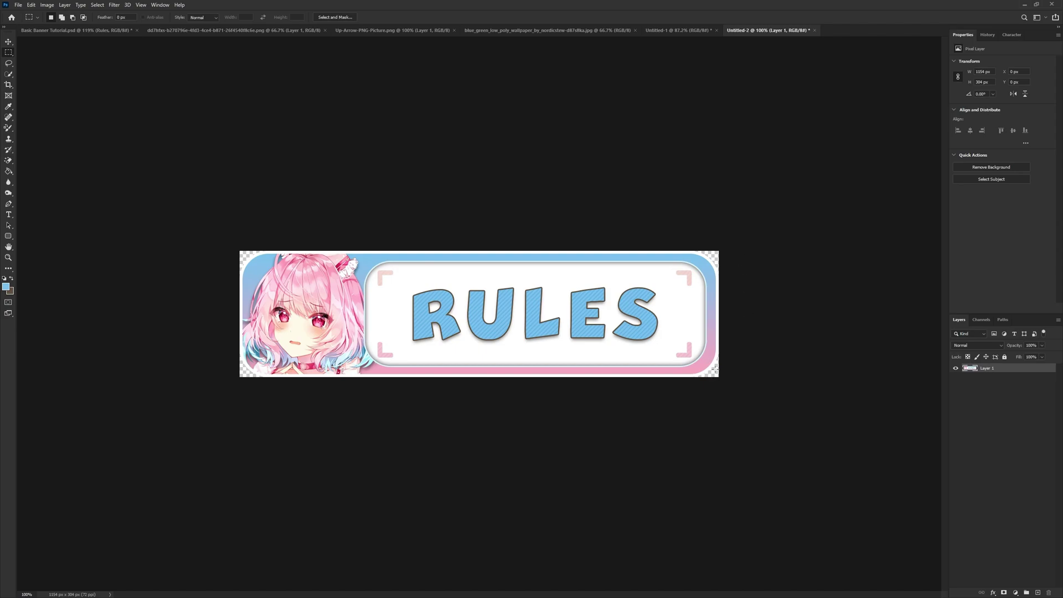
- Open the Save for Web export settings, then cancel without exporting
{"action": "left_click", "coordinate": [19, 5]}
{"action": "mouse_move", "coordinate": [67, 126]}
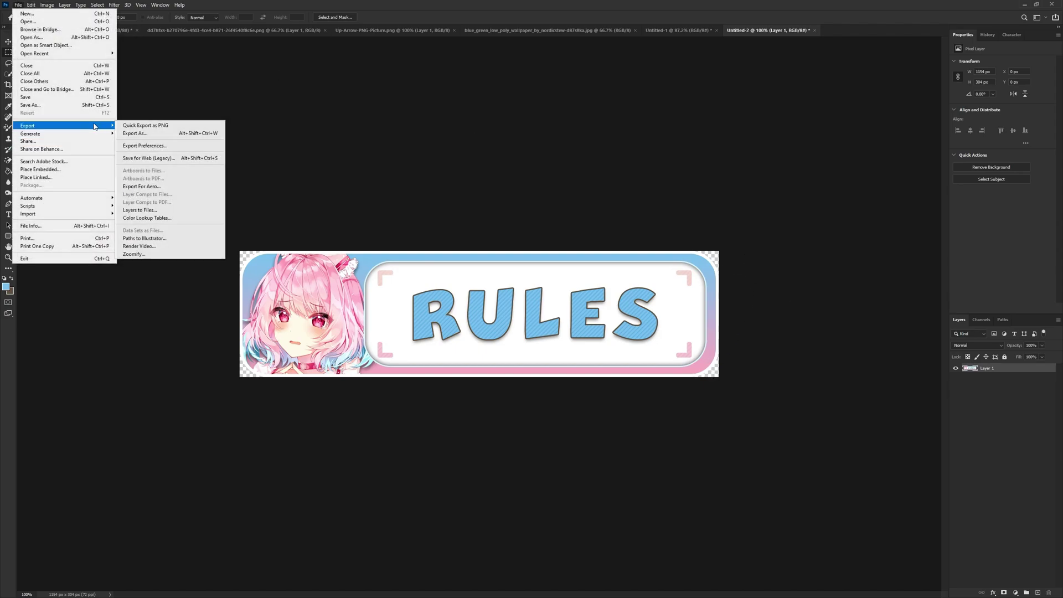
{"action": "left_click", "coordinate": [153, 161]}
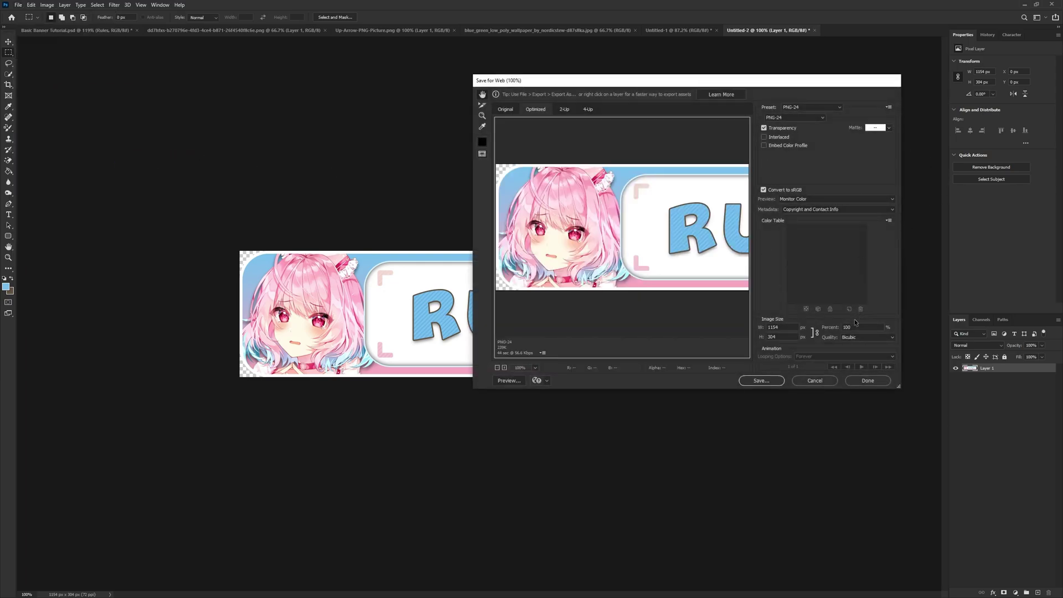
{"action": "left_click", "coordinate": [828, 379]}
{"action": "left_click", "coordinate": [18, 4]}
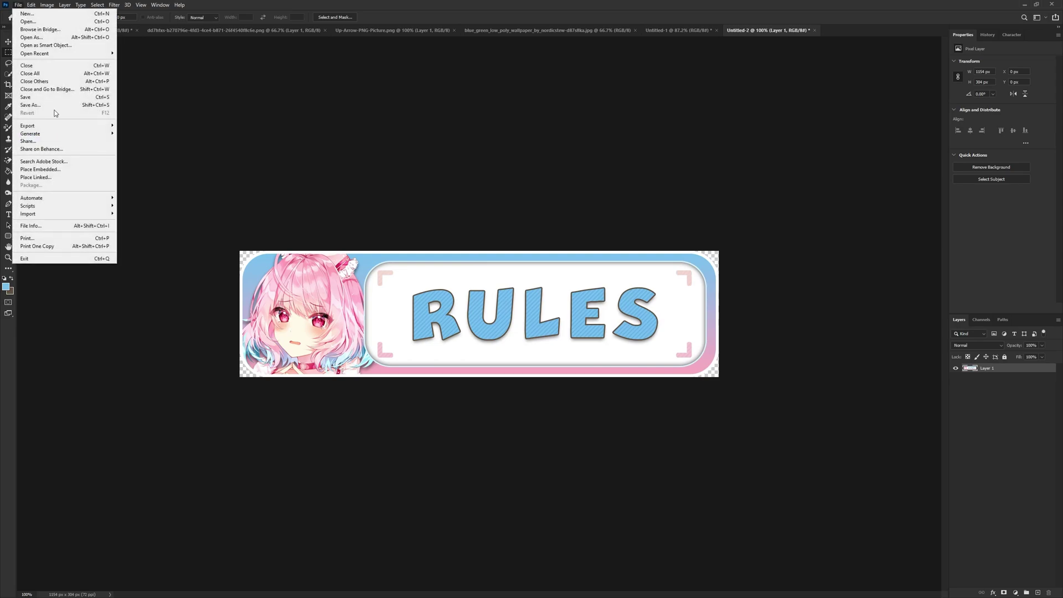
{"action": "mouse_move", "coordinate": [43, 126]}
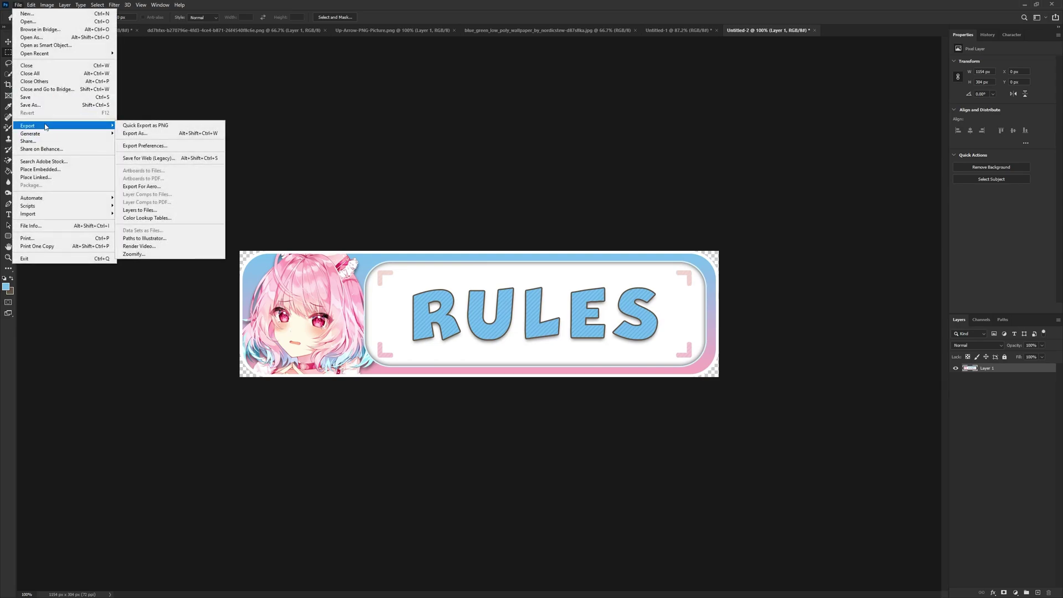
{"action": "left_click", "coordinate": [422, 3]}
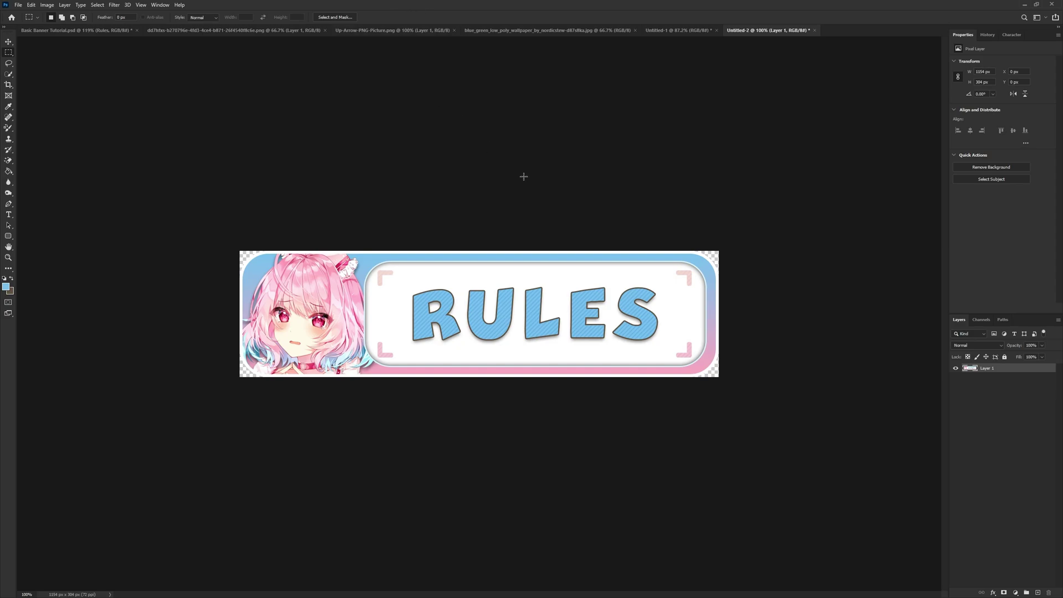